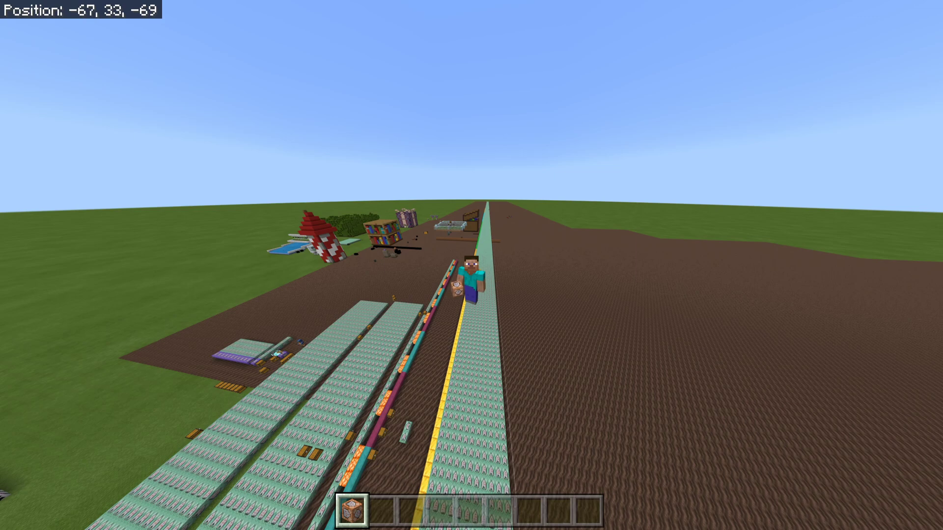
Switch to first-person view and fly over the command-block rows down to the chest shop
key("F5")
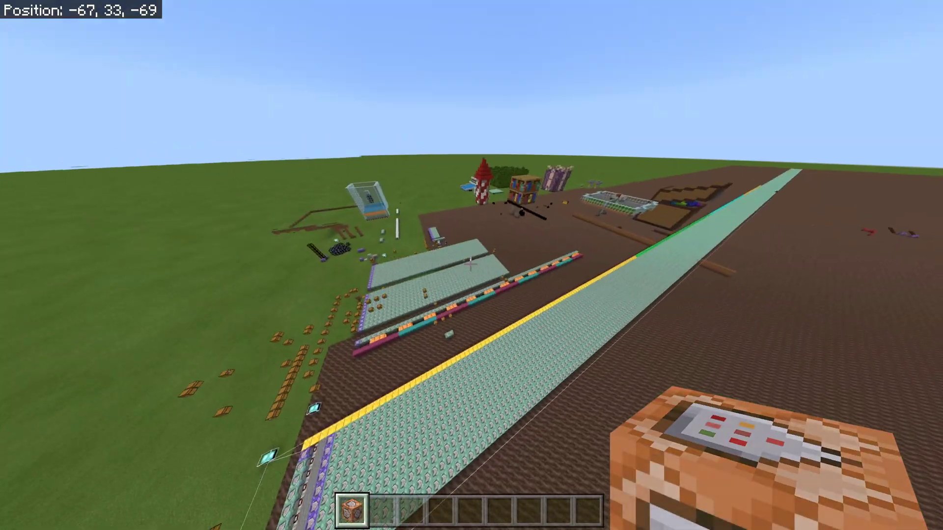
key("w")
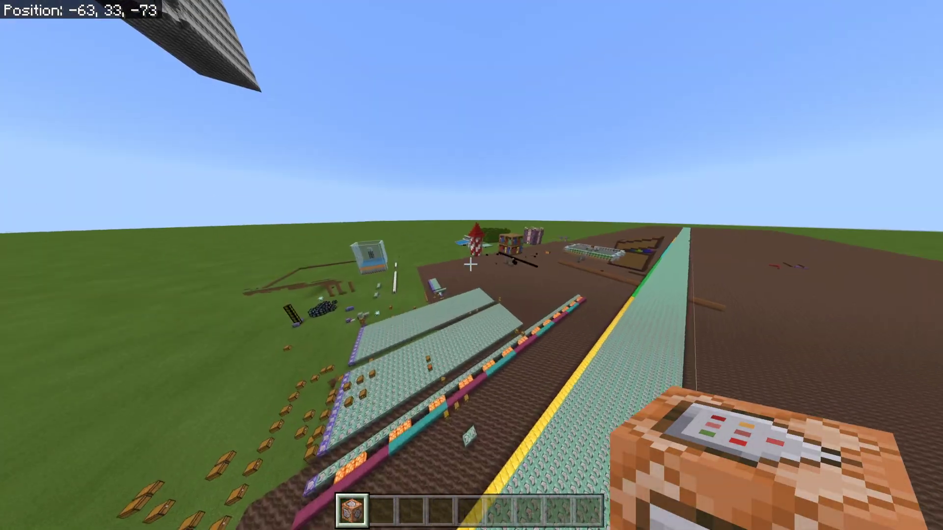
key("w")
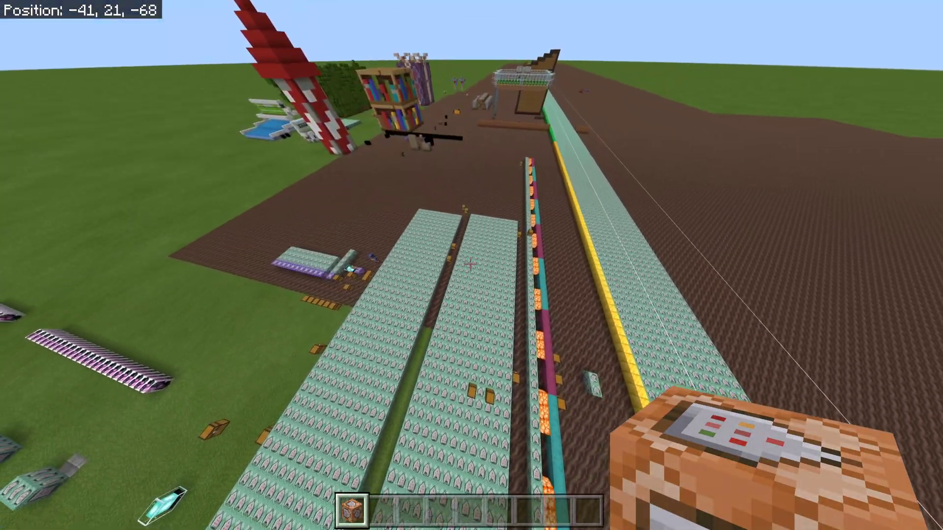
key("w")
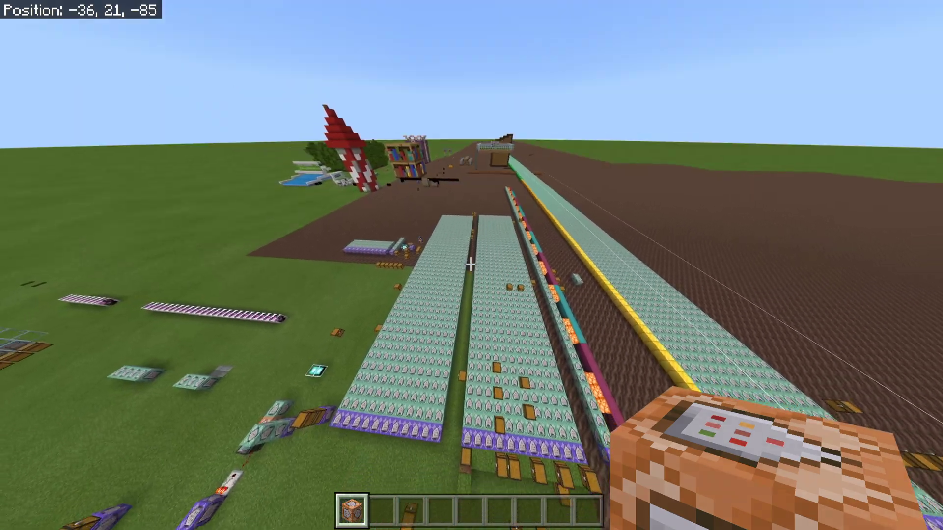
key("w")
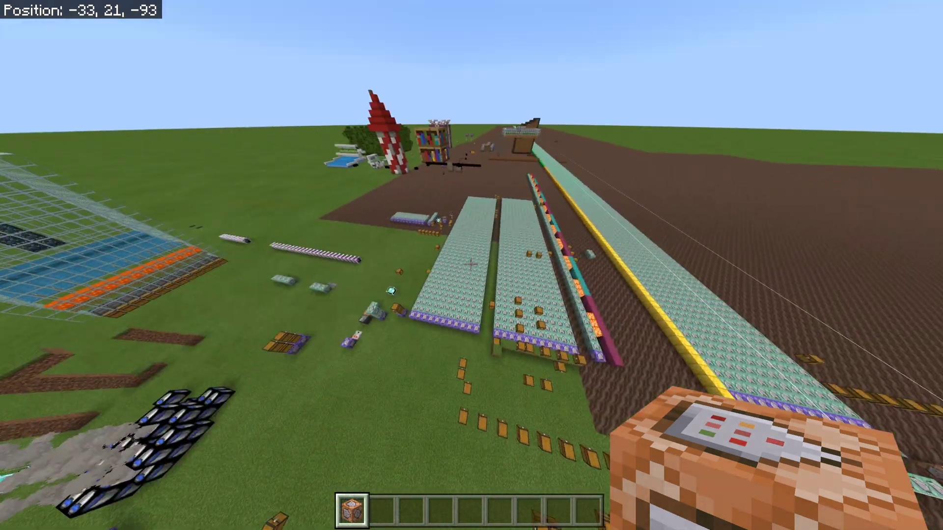
key("w")
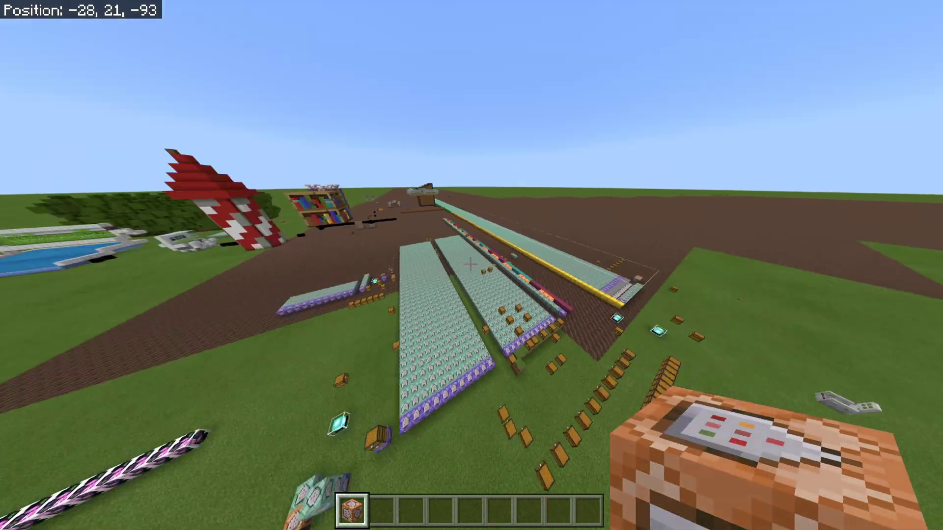
key("w")
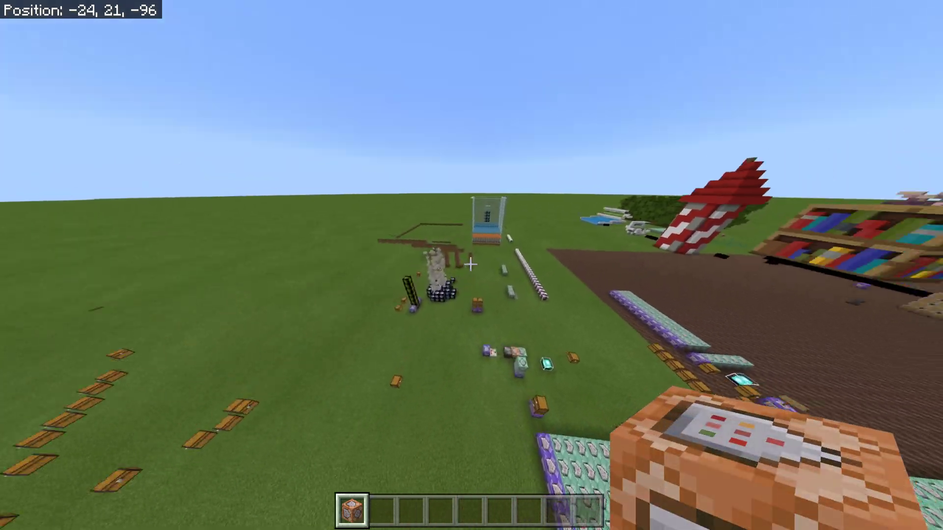
key("shift")
key("shift")
Walk to the chests, browse the shop's items, then check the money scores on the pause screen
key("w")
right_click(471, 265)
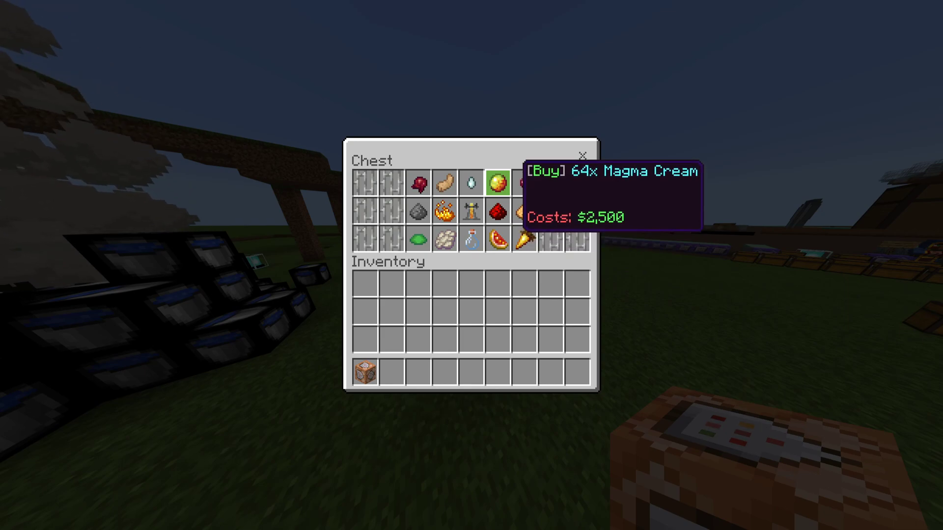
key("Escape")
key("Escape")
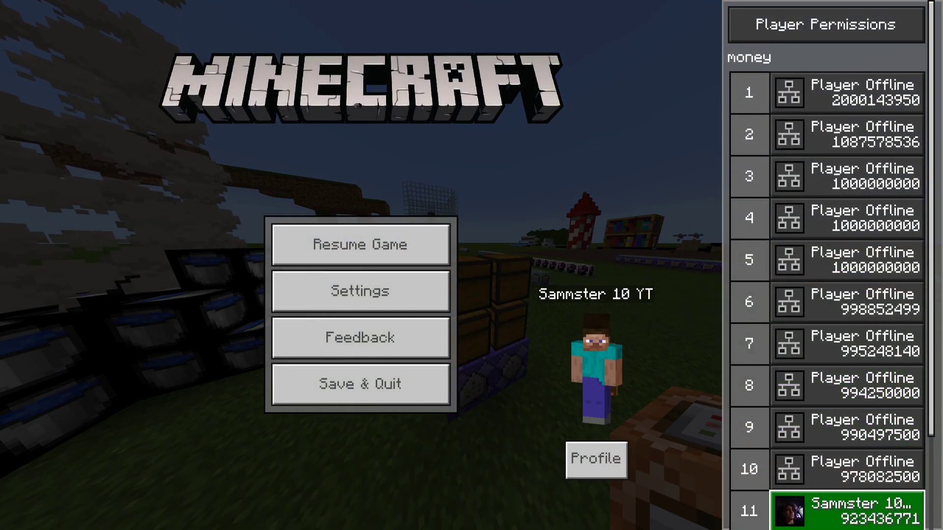
key("Escape")
Run /scoreboard players set @s money 100000 and check the new balance
key("slash")
type("se")
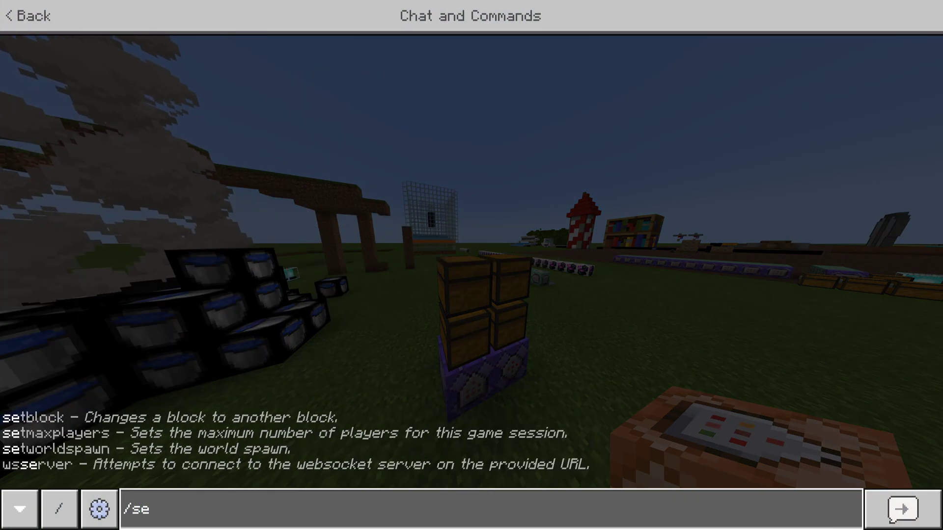
type("t")
key("BackSpace")
key("BackSpace")
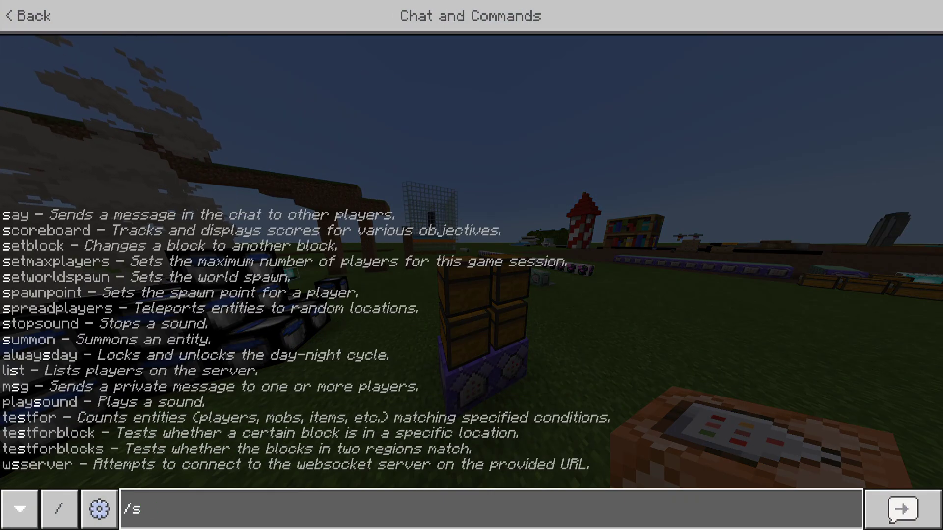
type("coreboard players")
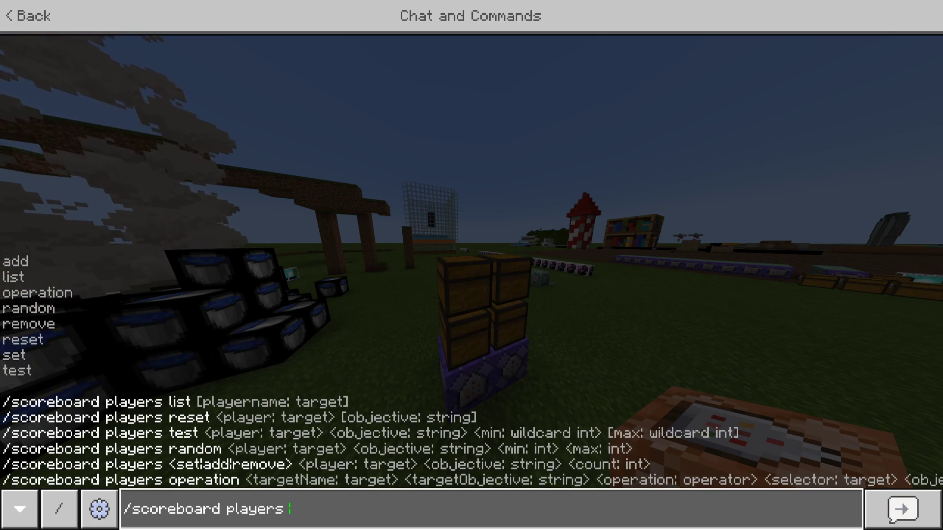
type(" set @s")
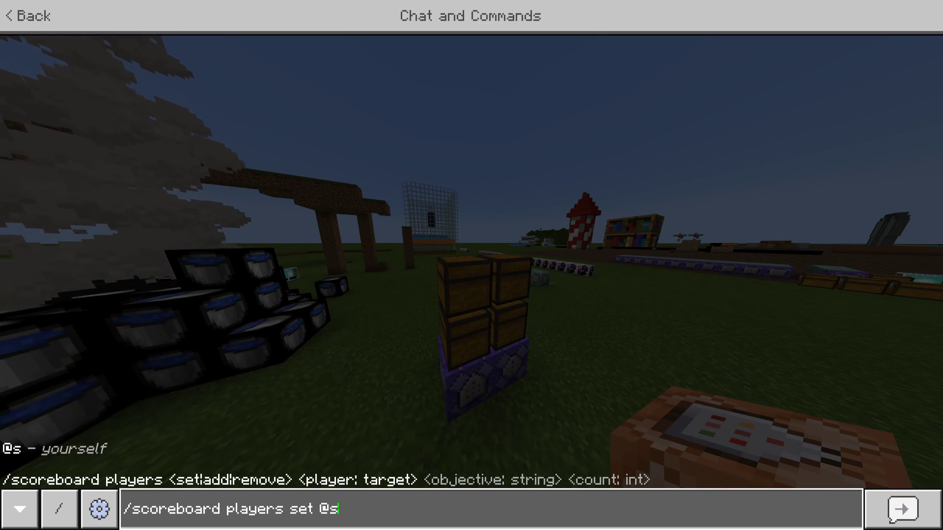
type(" money 100000")
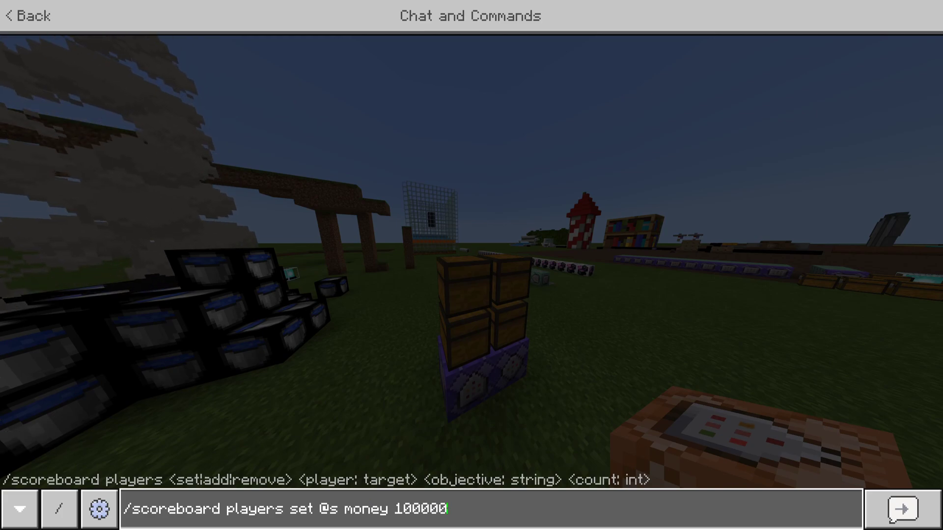
key("Return")
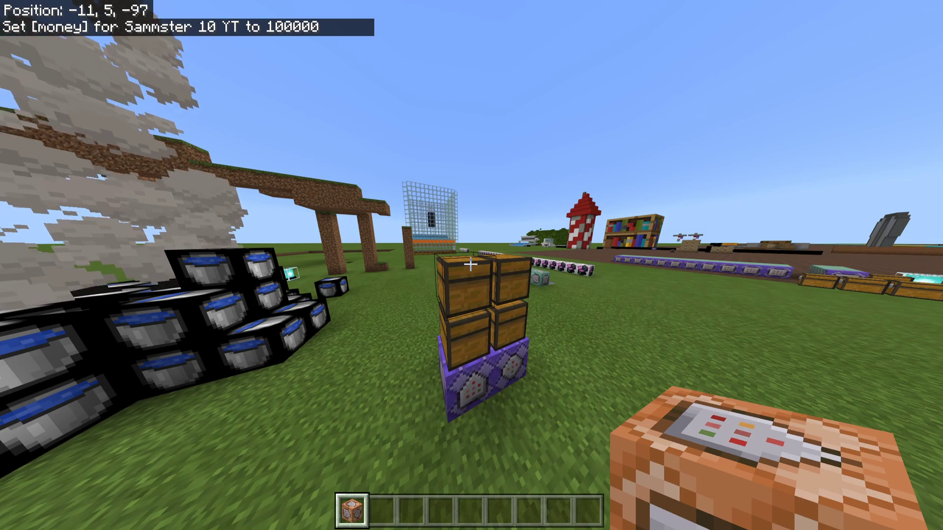
key("Escape")
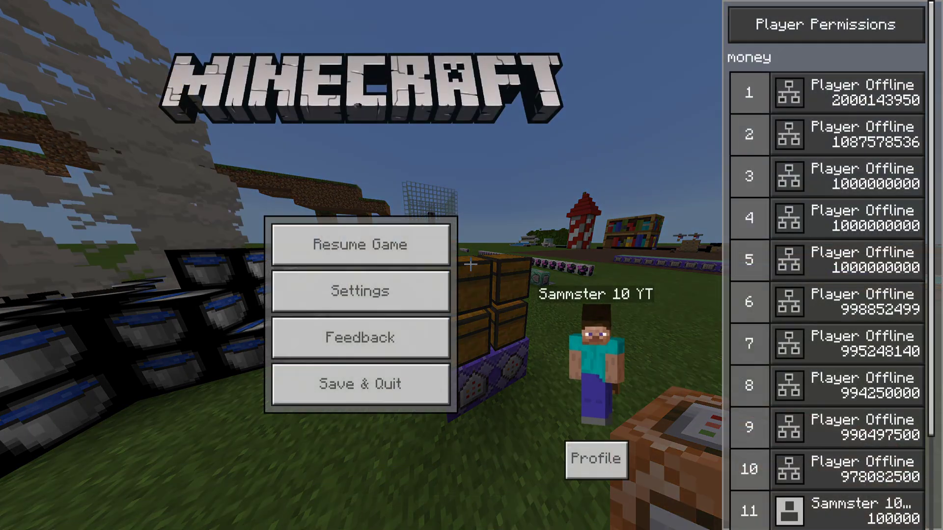
Buy 64 Magma Cream from the chest shop and check the remaining money
key("Escape")
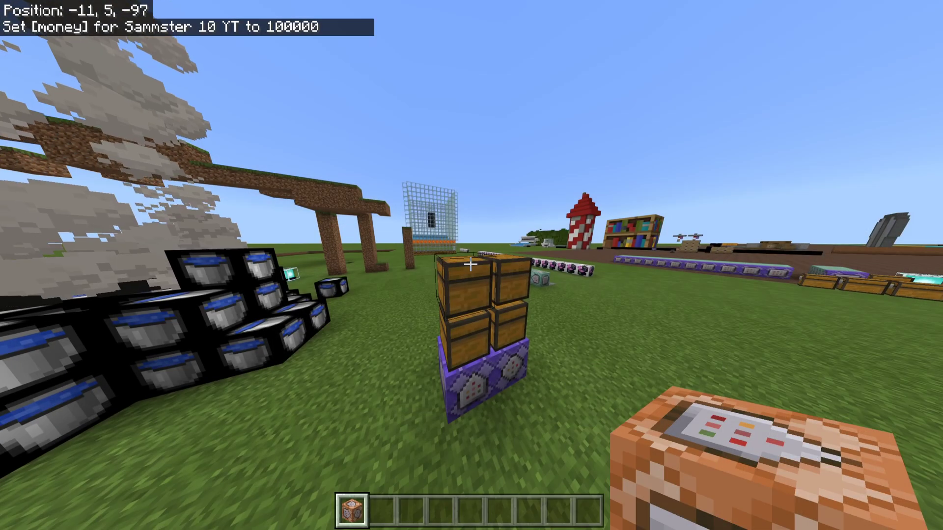
right_click(471, 265)
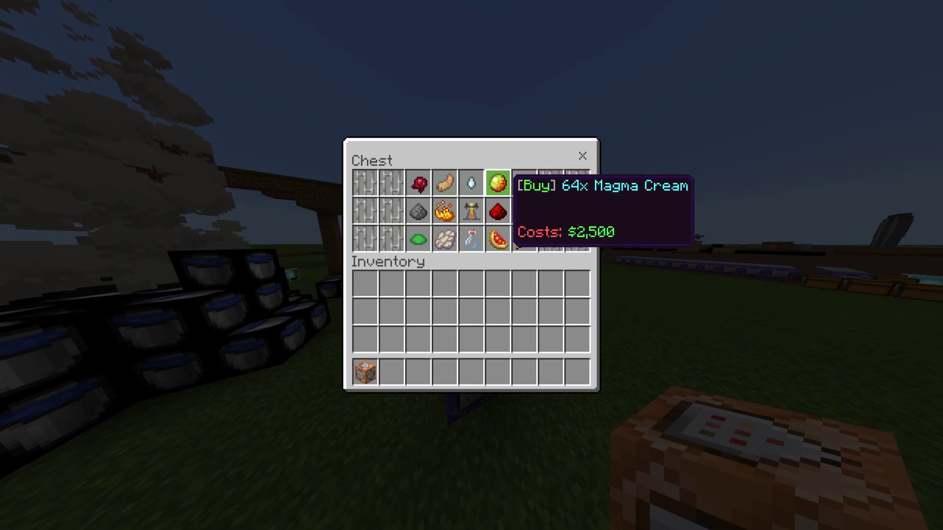
left_click(497, 184)
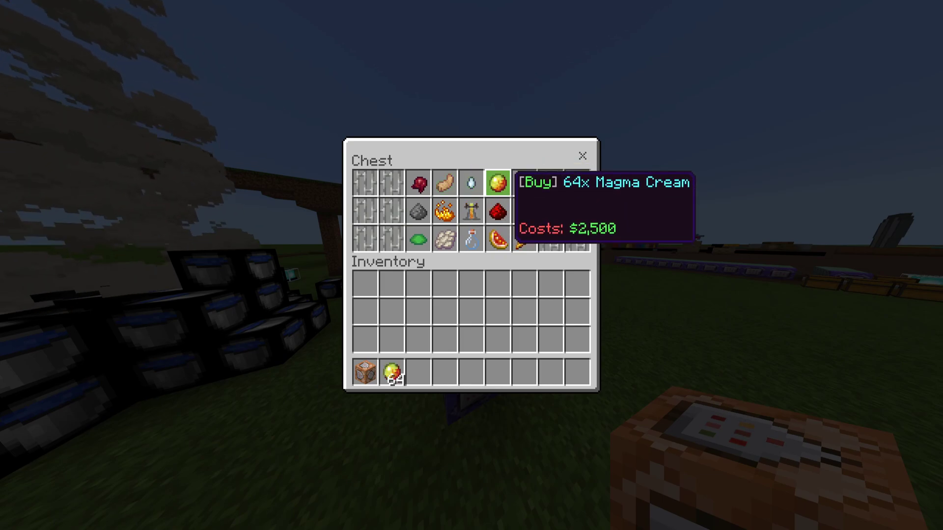
key("Escape")
key("Escape")
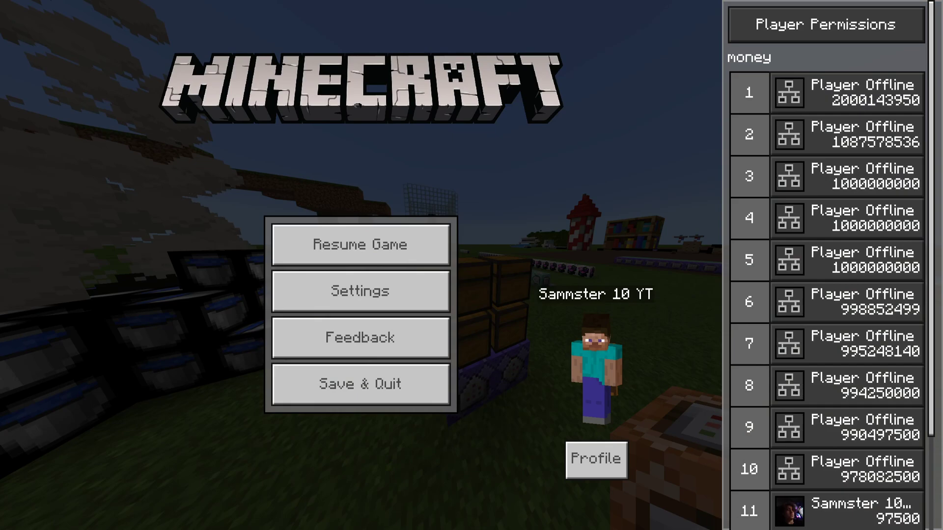
key("Escape")
Buy a Zombie Spawner from the spawner chest and confirm 37500 money remains
right_click(471, 265)
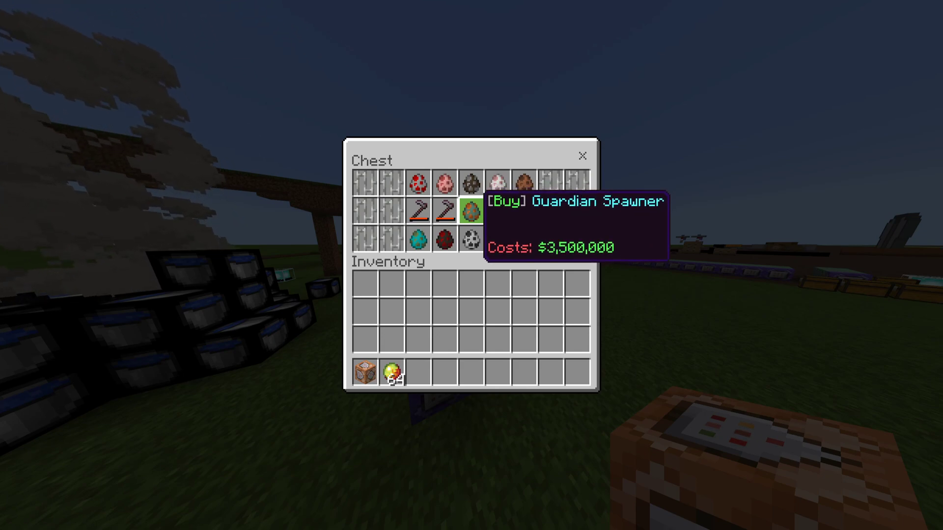
left_click(470, 210)
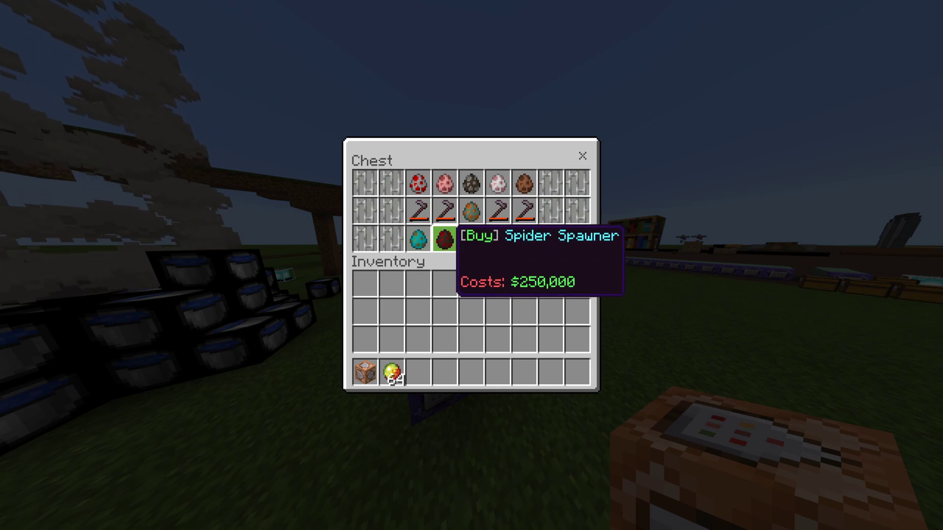
left_click(418, 239)
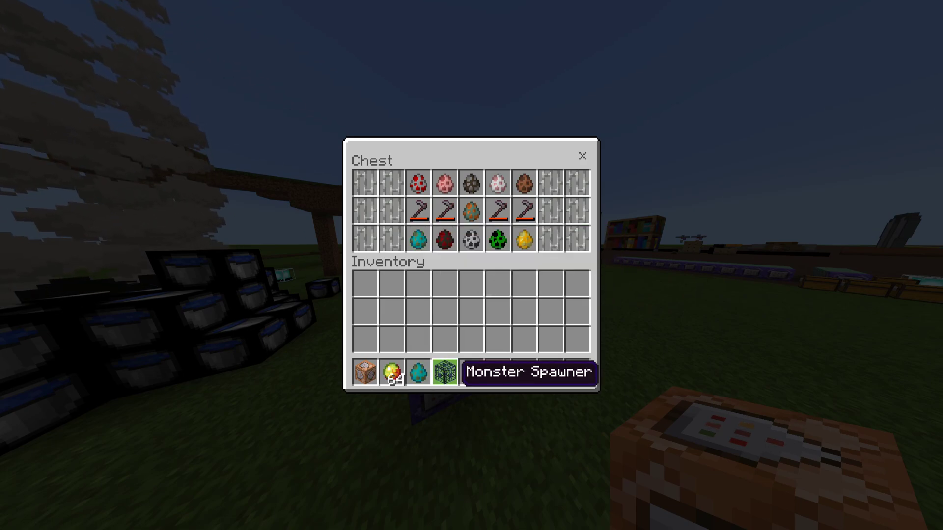
key("Escape")
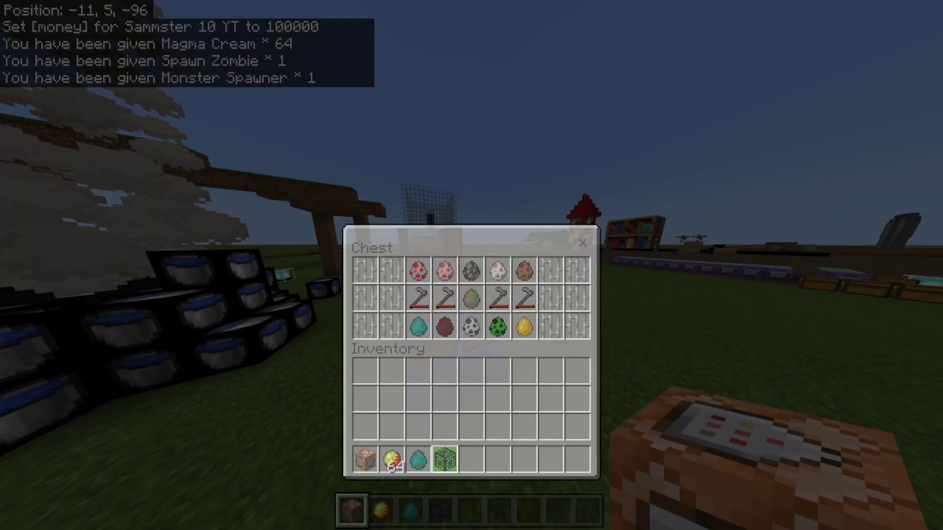
key("Escape")
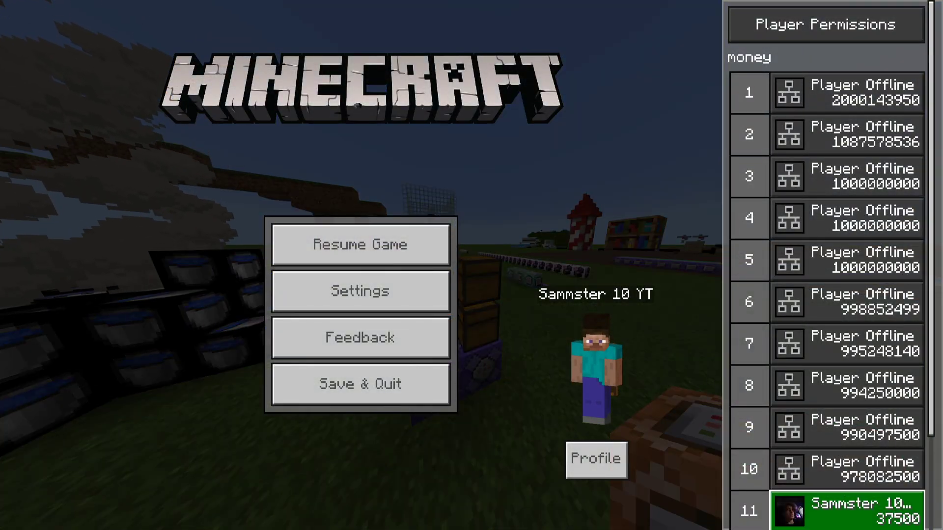
key("Escape")
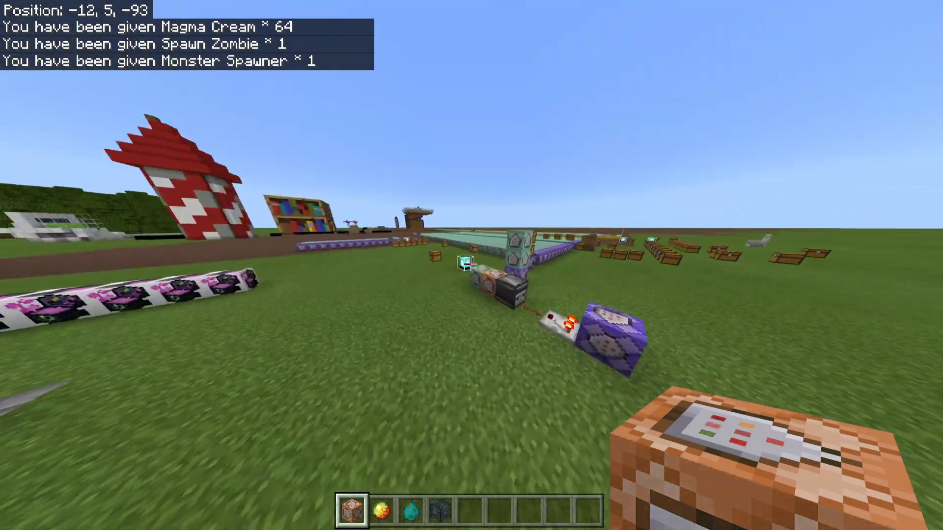
Holding the Monster Spawner, walk to the quest villager and open its Quest Manager
key("3")
scroll(470, 265, "down", 2)
key("w")
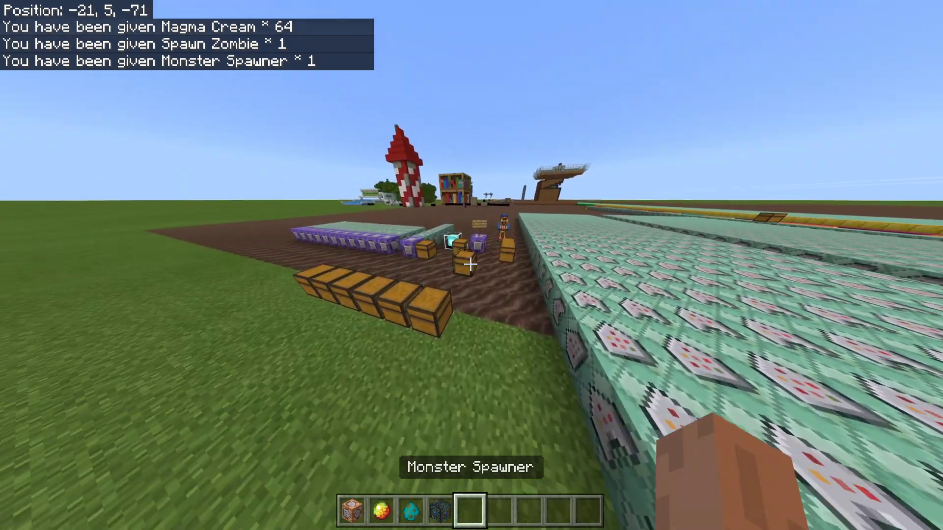
key("w")
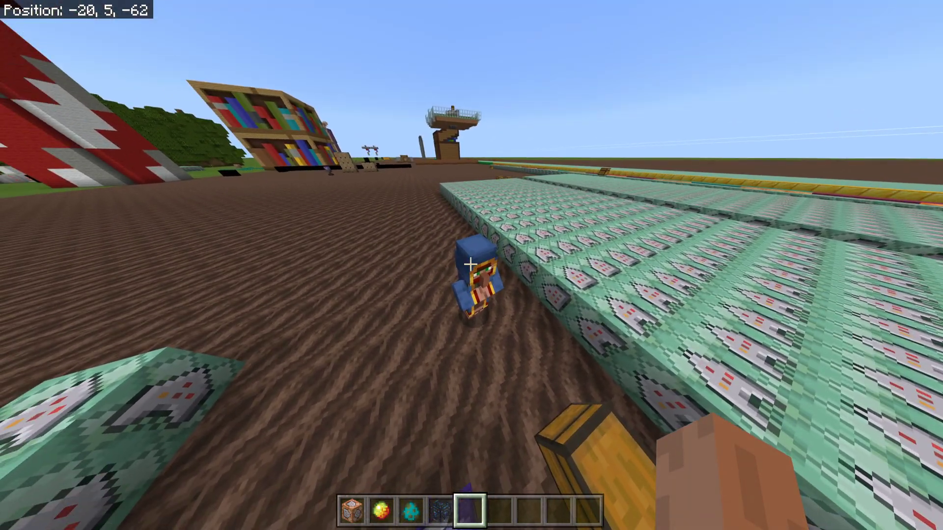
right_click(470, 265)
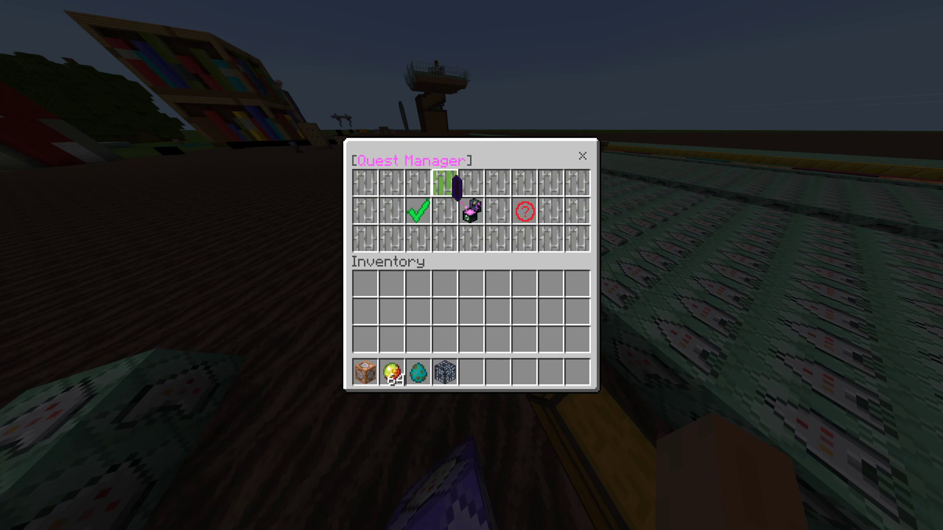
Use the 'What Are Quests?' item to print the quest explanation, then read it in chat
left_click(525, 212)
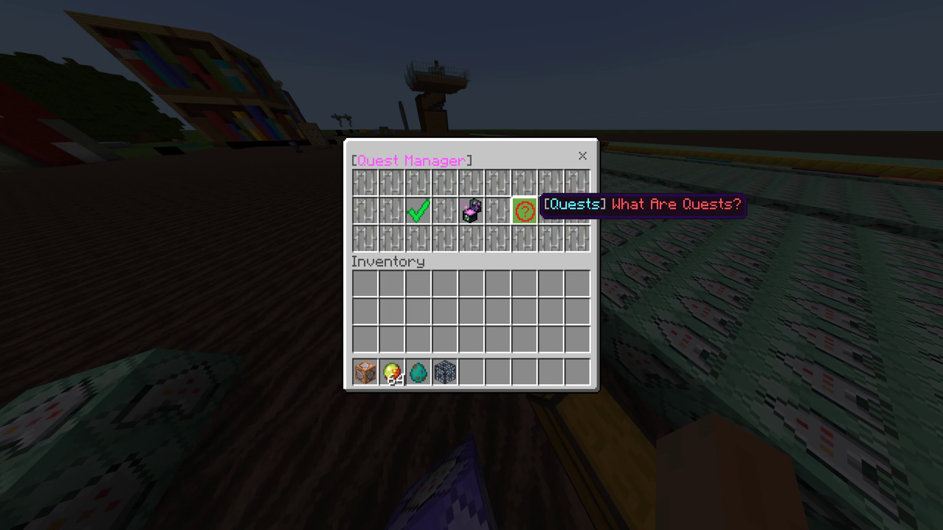
left_click(526, 211)
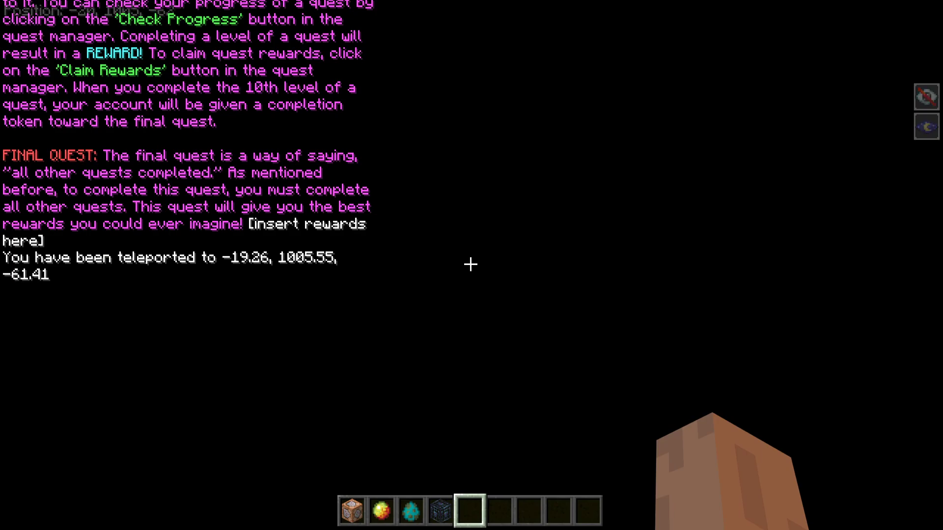
key("t")
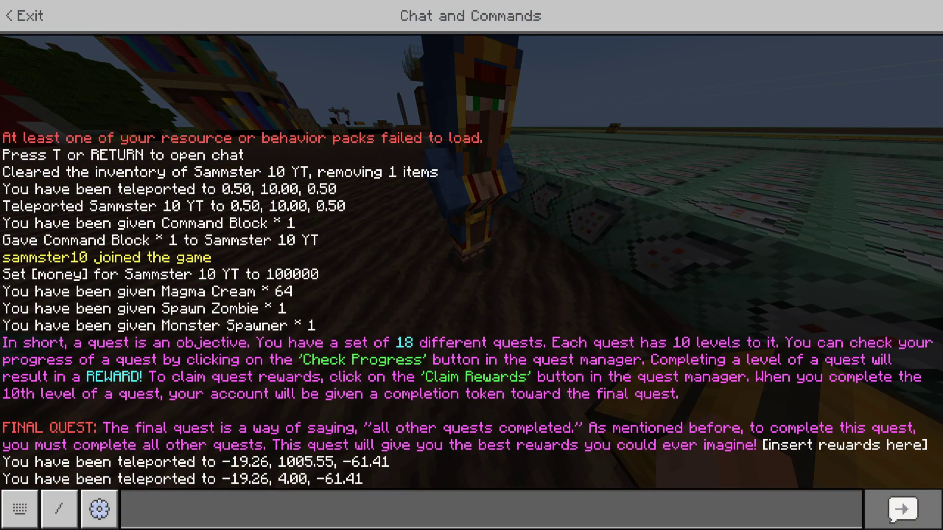
key("Escape")
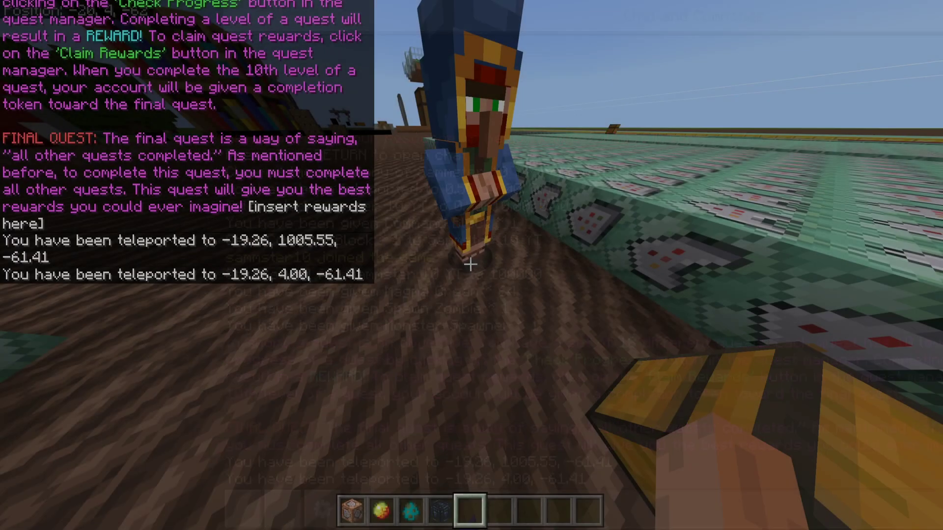
Choose Check Progress in the villager's Quest Manager and read each quest's level in chat
right_click(470, 265)
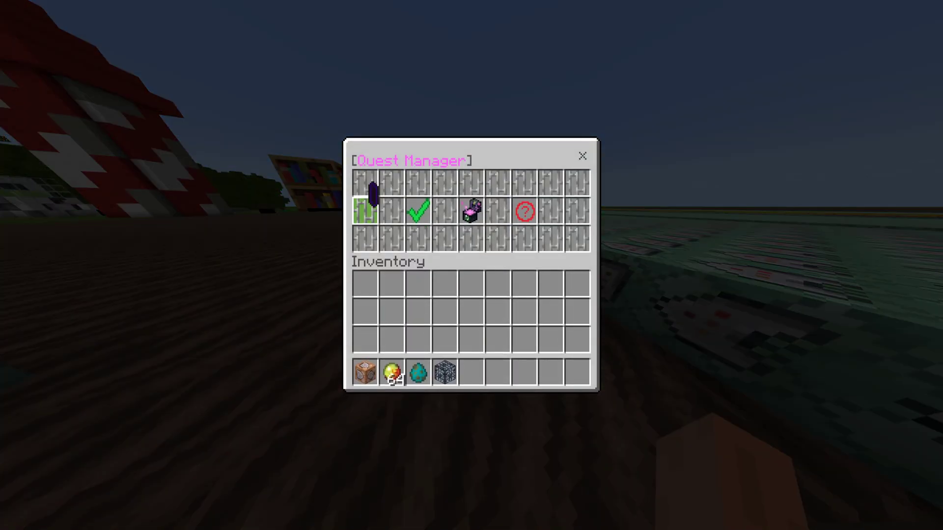
left_click(419, 211)
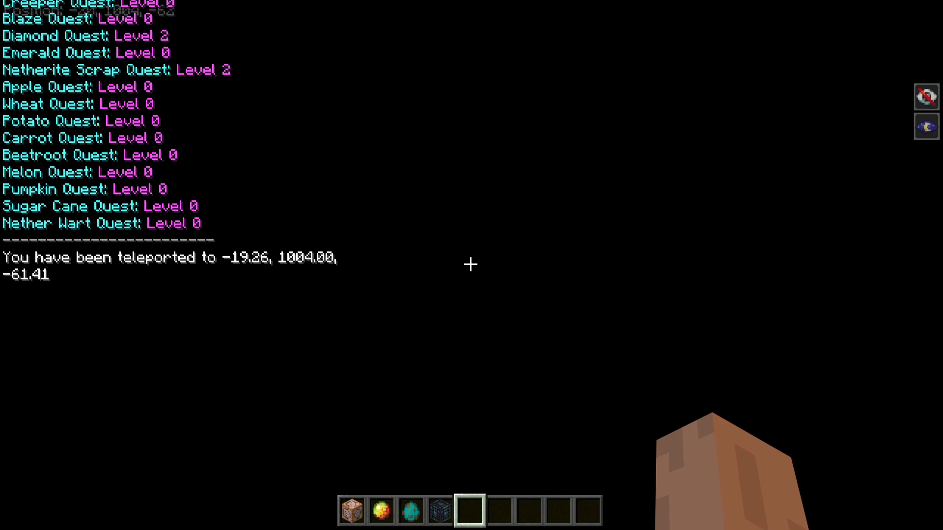
key("t")
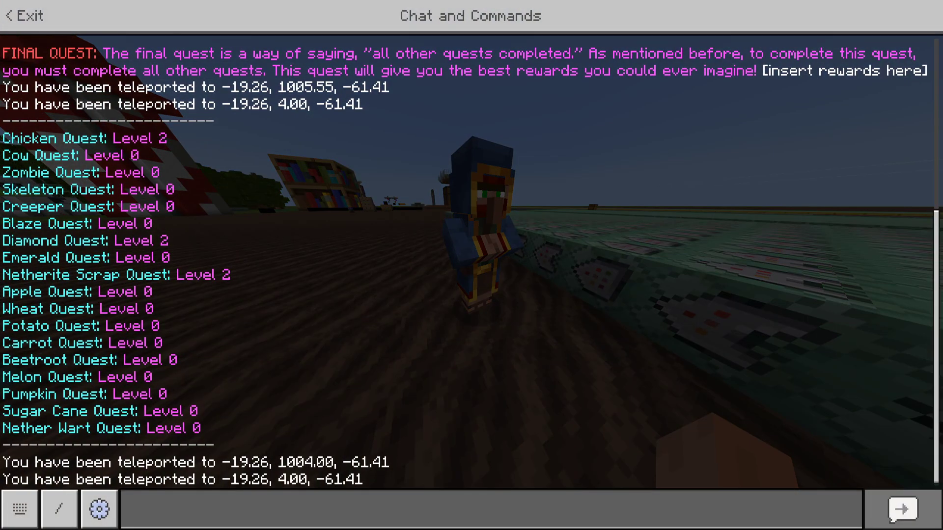
key("Escape")
Reopen and close the Quest Manager, then review the chat history again
right_click(472, 265)
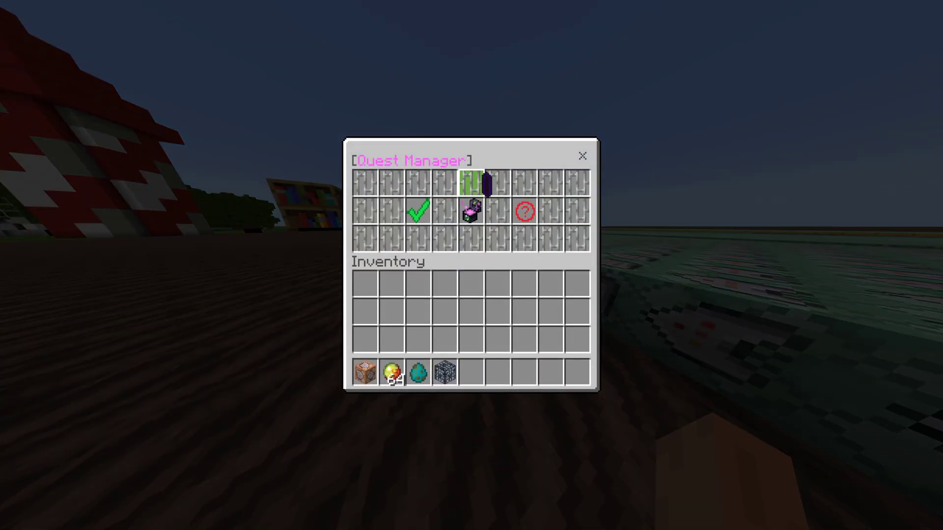
left_click(524, 211)
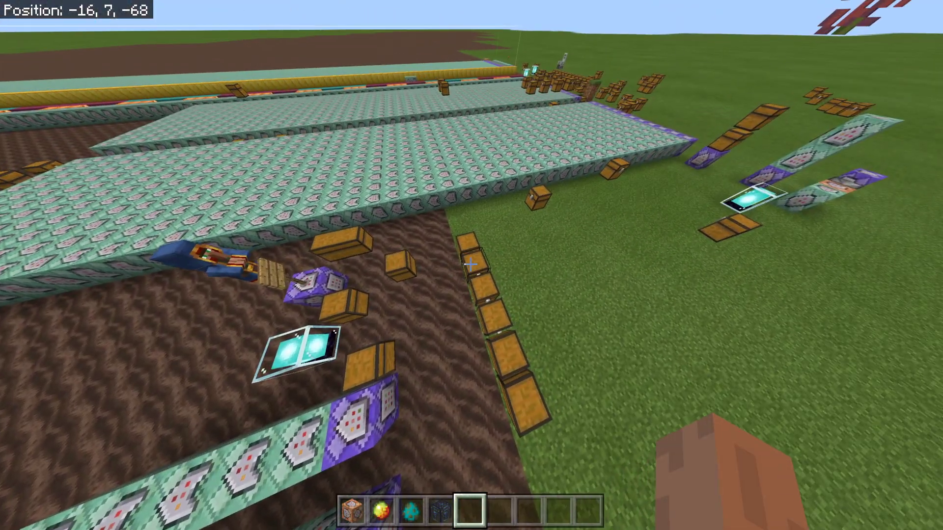
key("t")
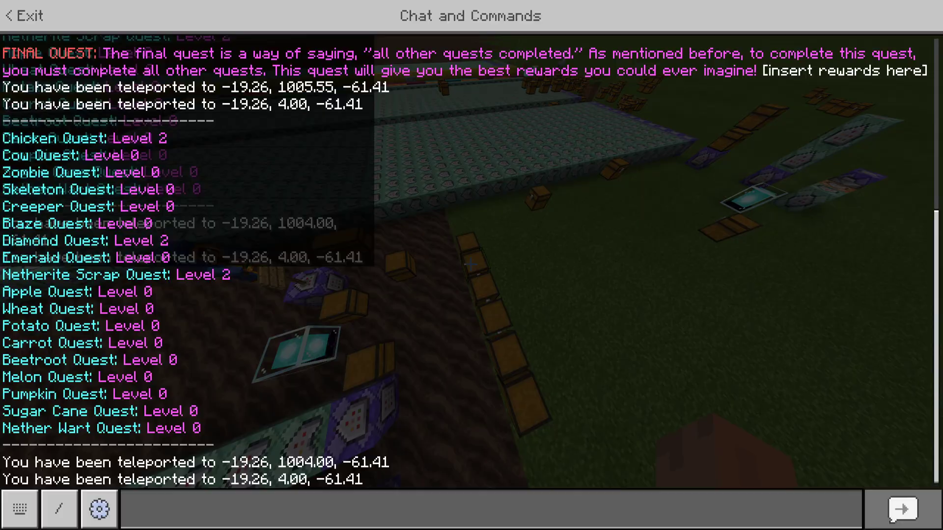
key("Escape")
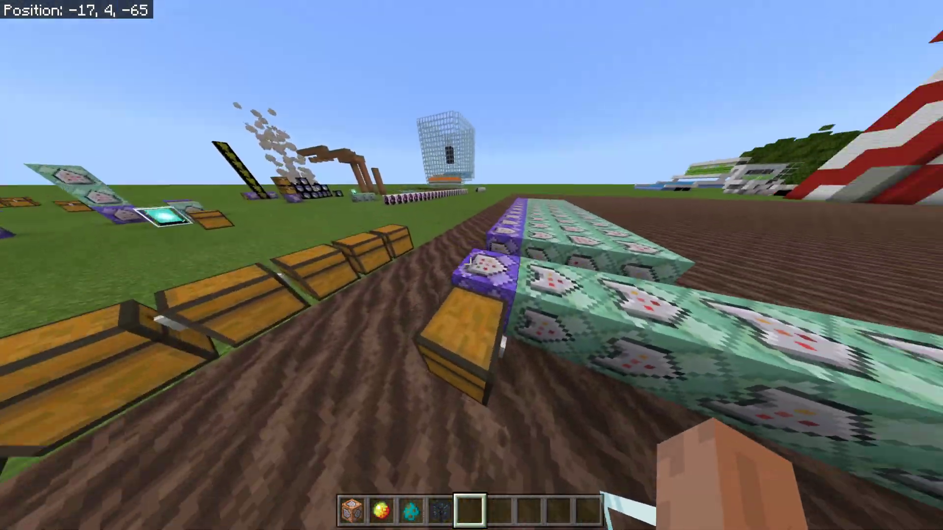
Check Progress again and confirm Diamond and Netherite Scrap quests show Level 2, others 0
right_click(472, 265)
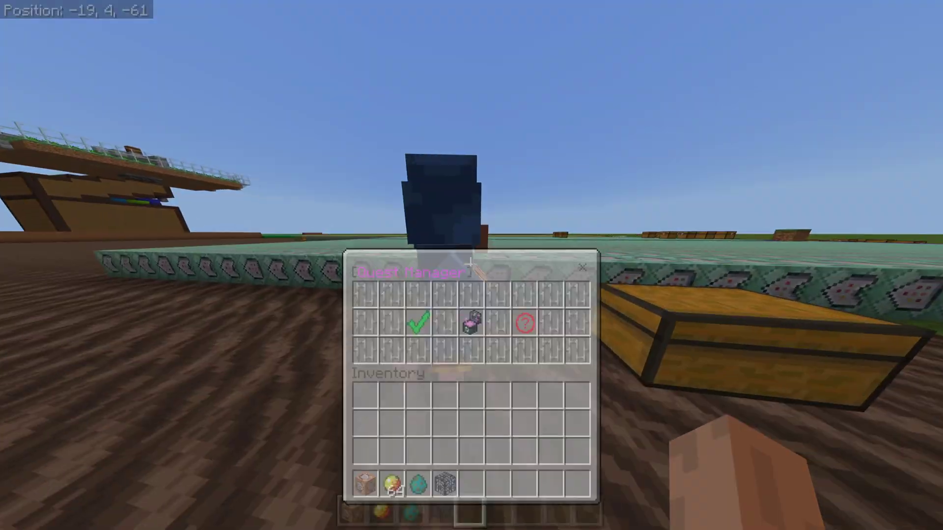
left_click(418, 210)
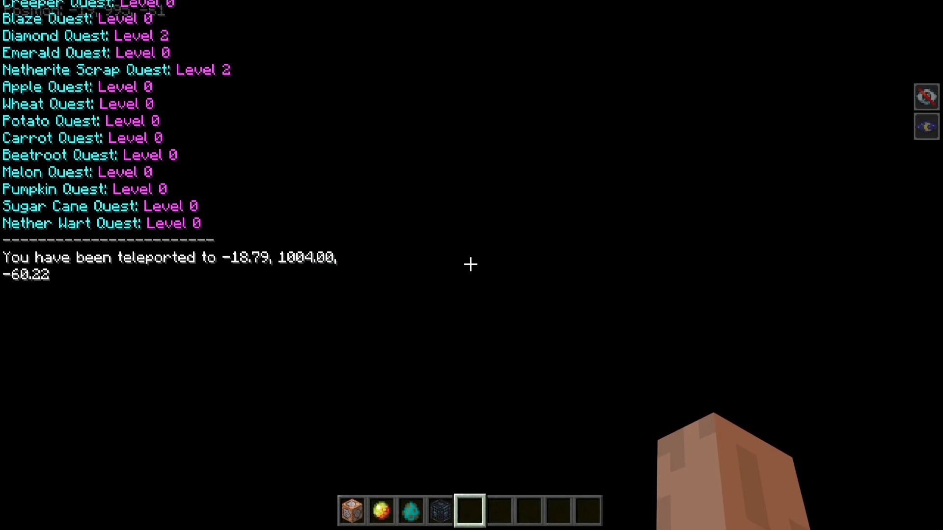
key("t")
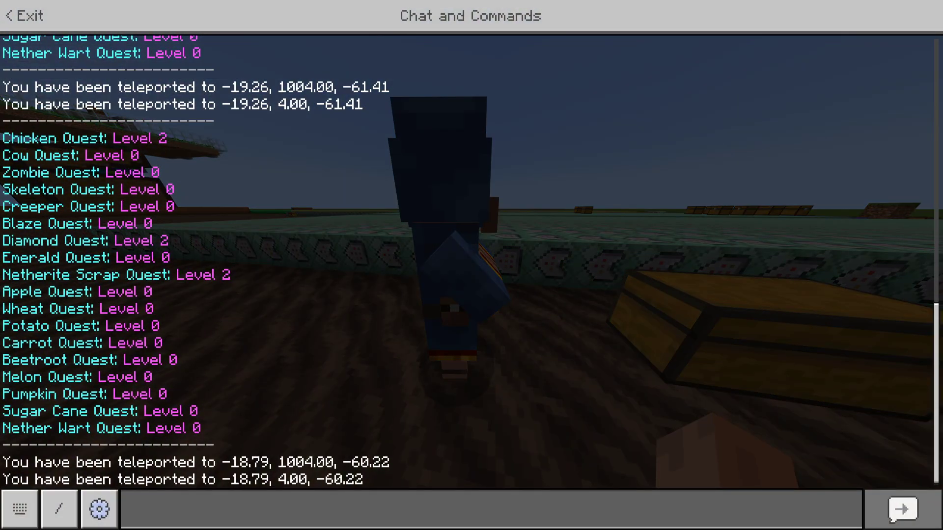
key("Escape")
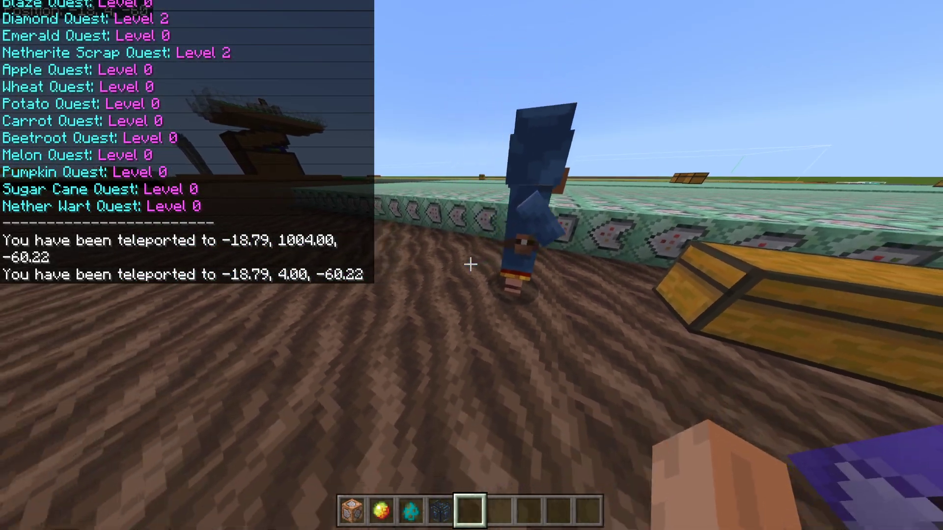
key("w")
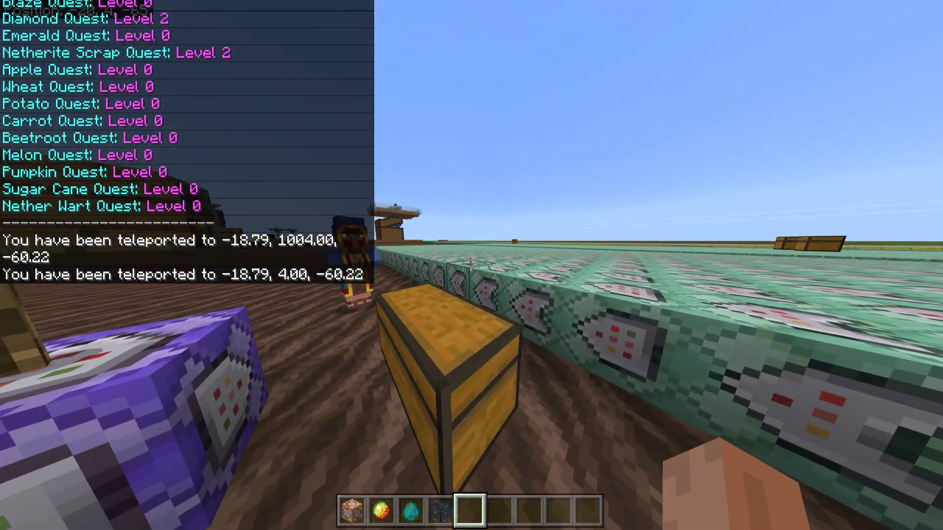
key("s")
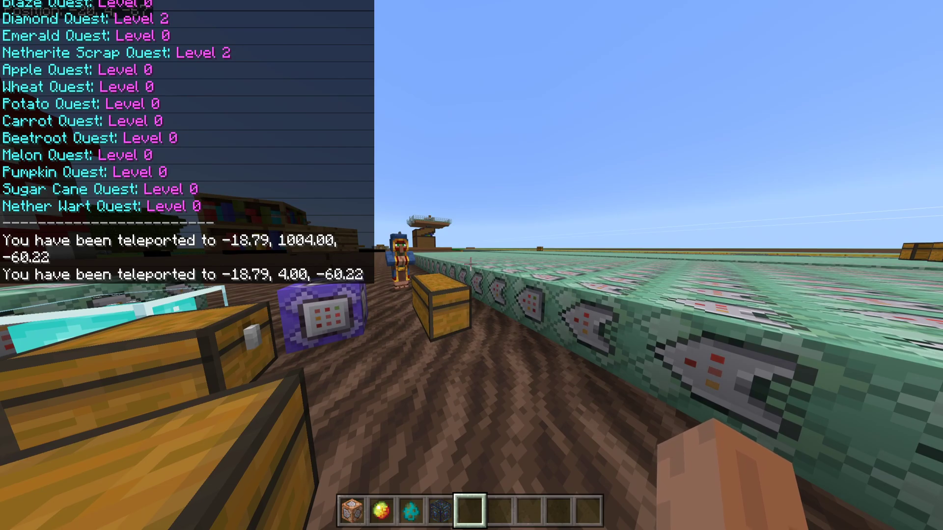
key("w")
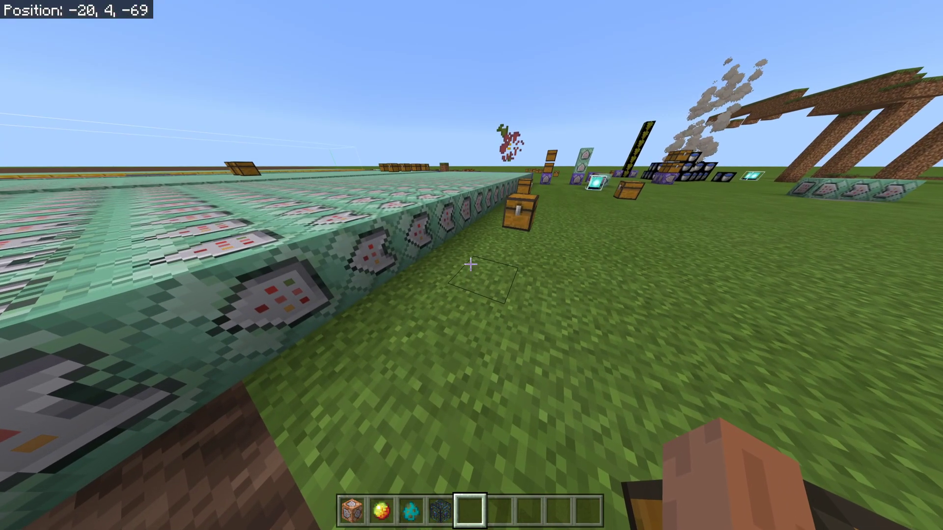
key("s")
key("F5")
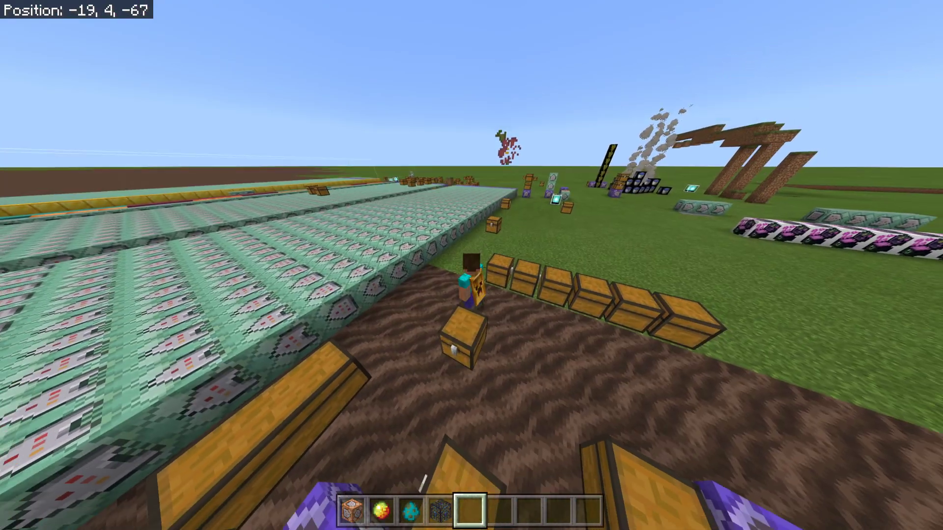
key("F5")
key("F5")
key("Escape")
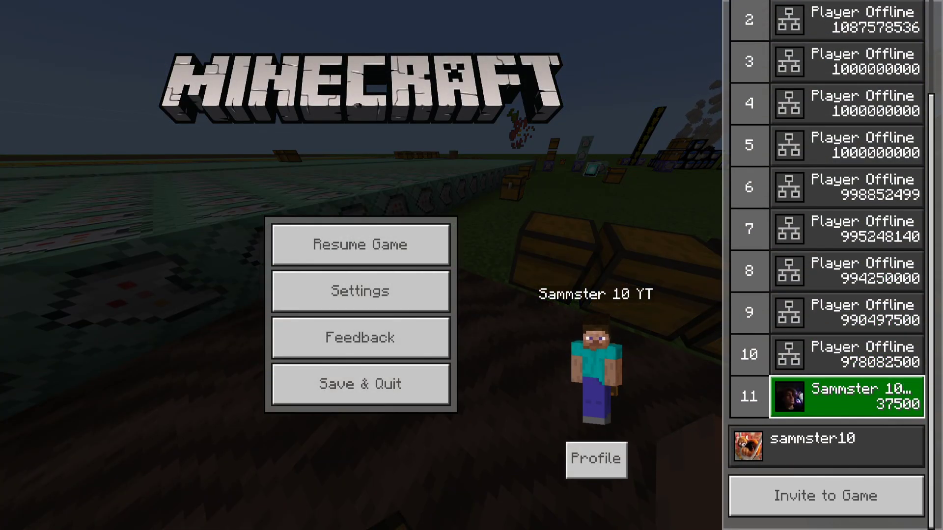
left_click(826, 445)
key("Escape")
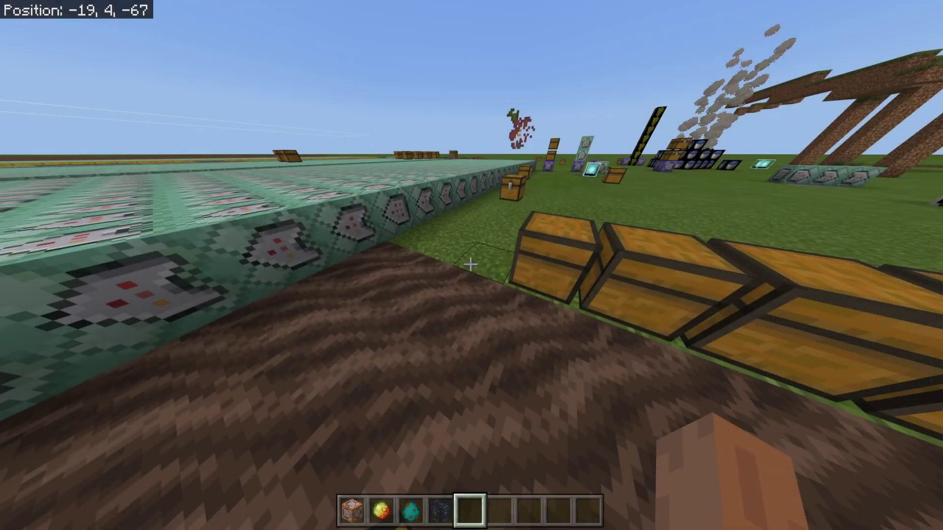
Run /scoreboard objectives setdisplay sidebar id
key("slash")
type("scoreboard")
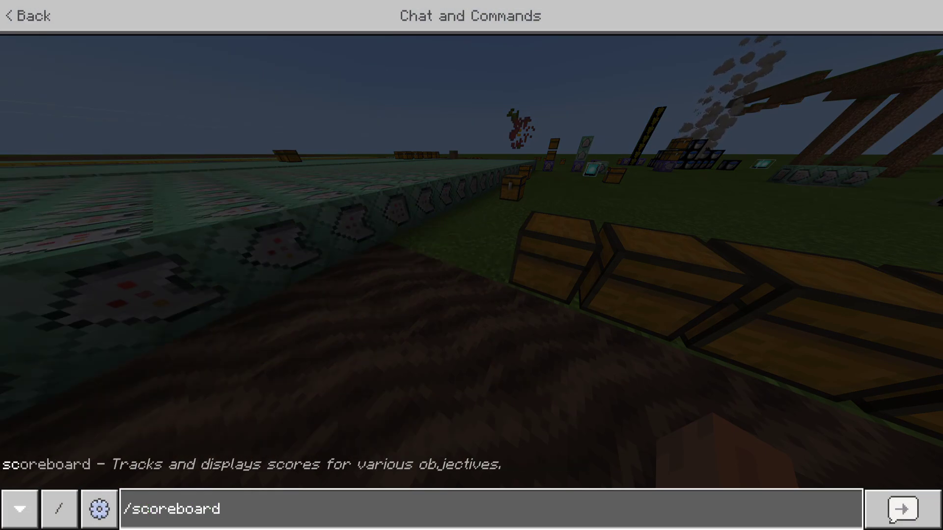
type(" ob")
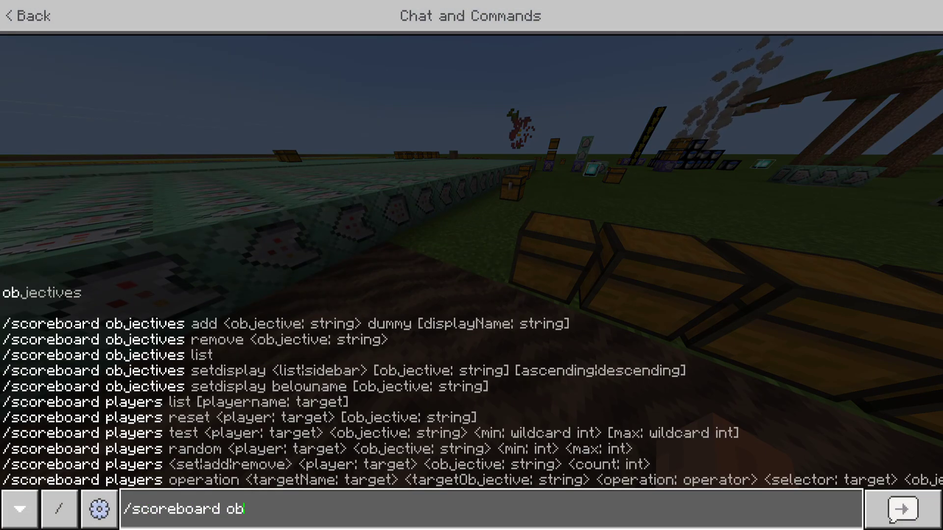
type("jectives set")
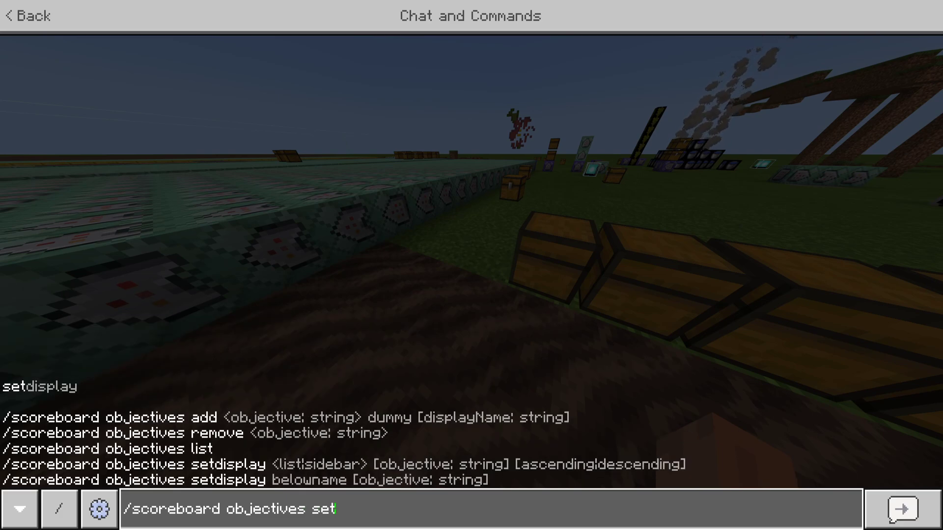
type("display sidebar id")
key("Return")
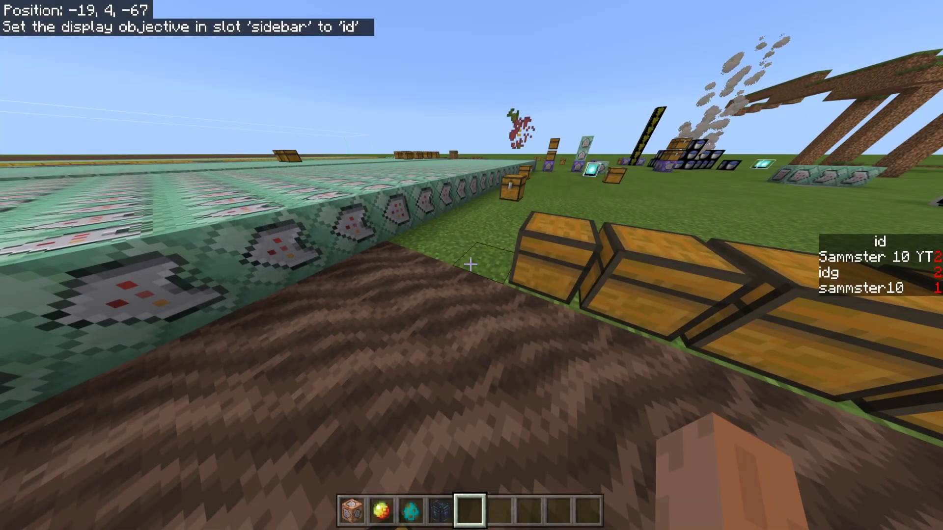
Fly across the command-block field toward the chests and rise above the rows
key("w")
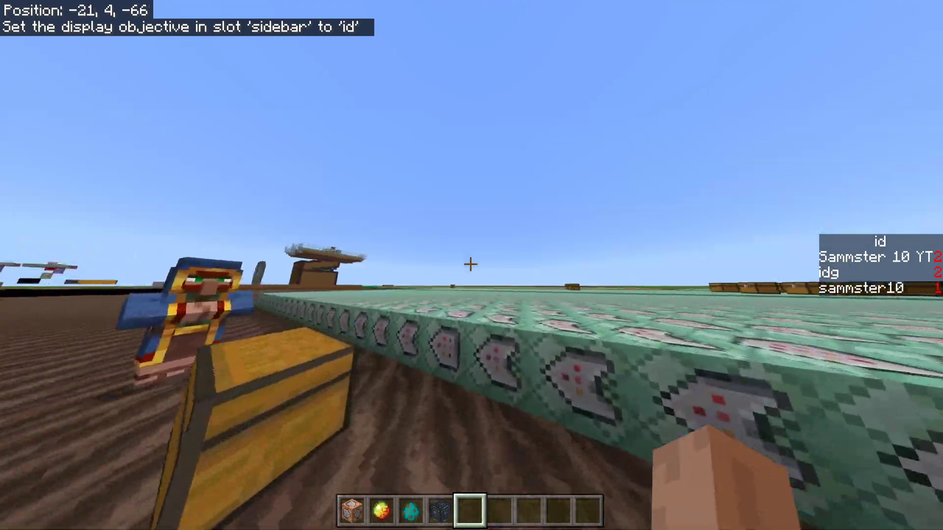
key("space")
key("w")
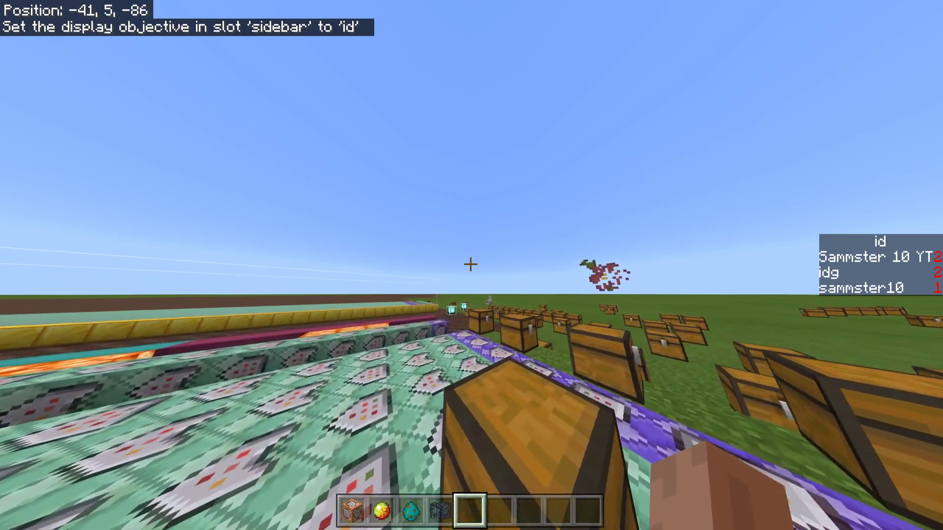
key("w")
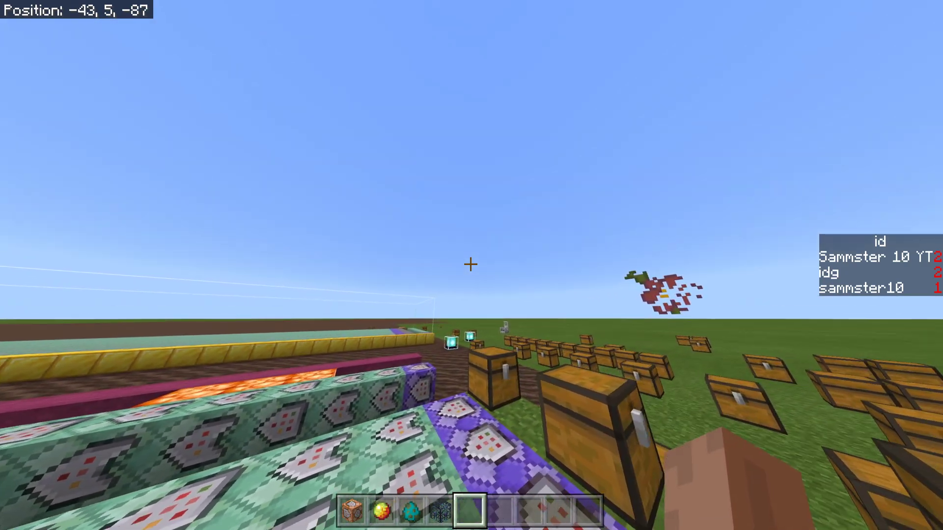
key("s")
key("space")
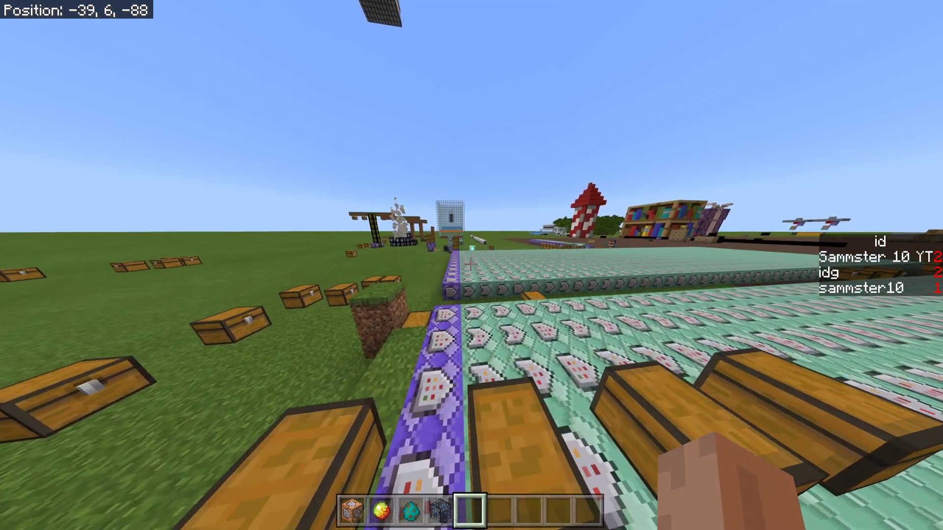
key("slash")
type("tp 20000 200 20000")
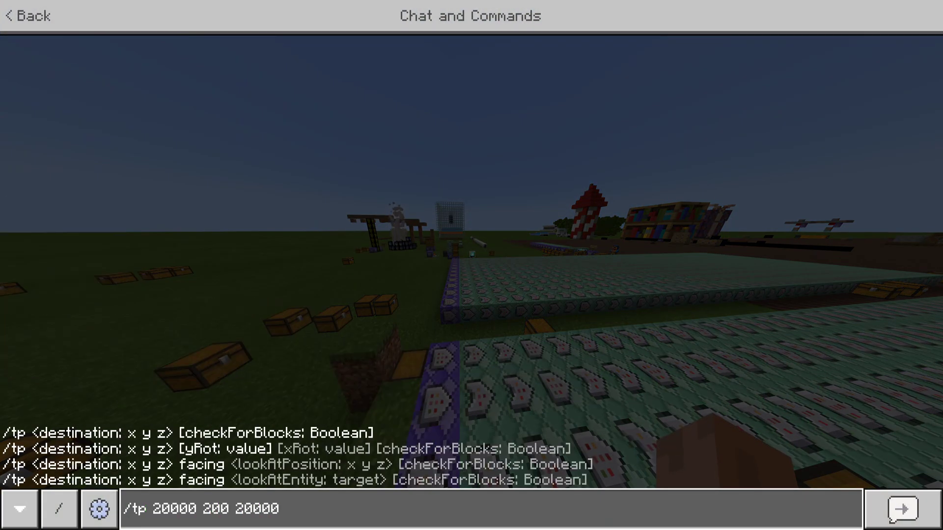
key("Return")
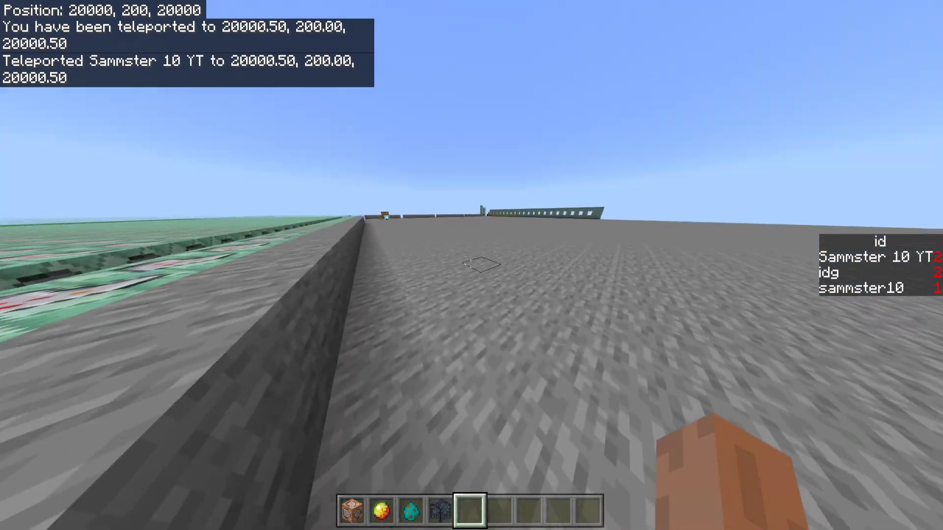
Fly along the long command-block row to the twin command-block towers at its end
key("w")
key("space")
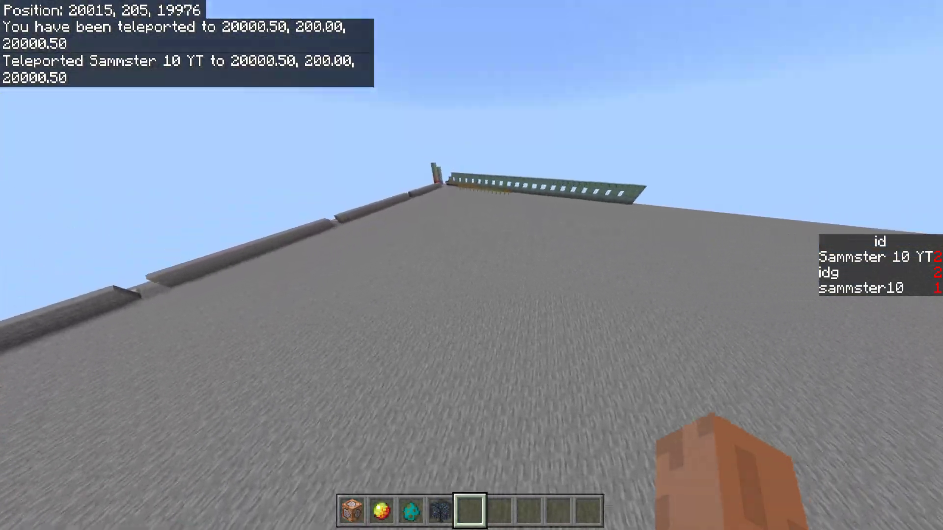
key("shift")
key("w")
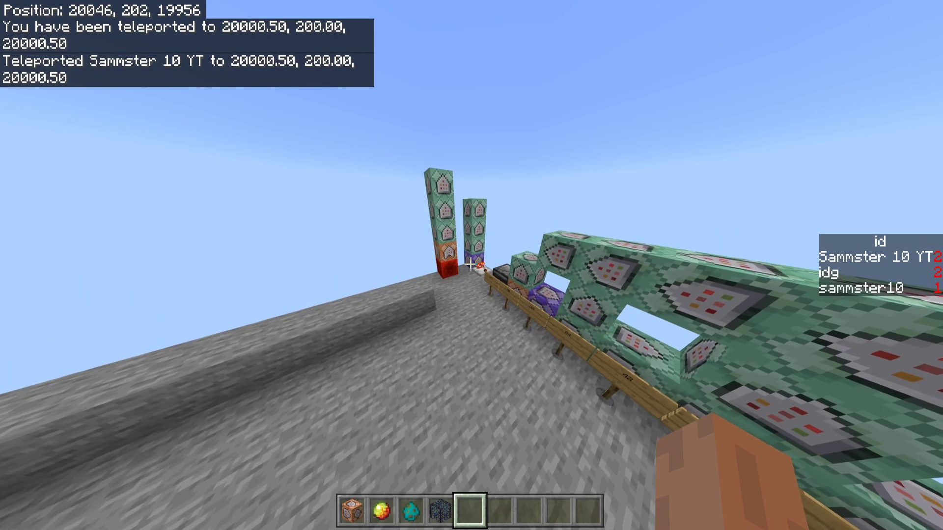
key("w")
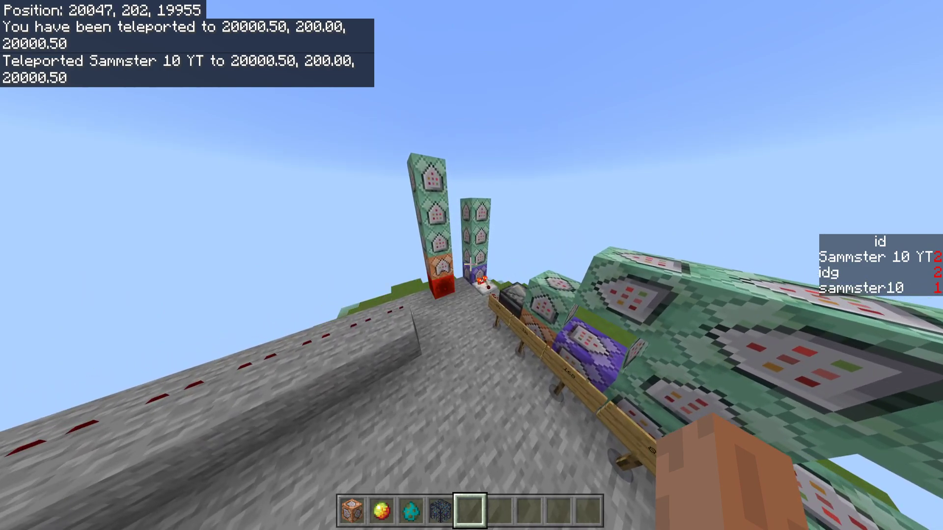
key("w")
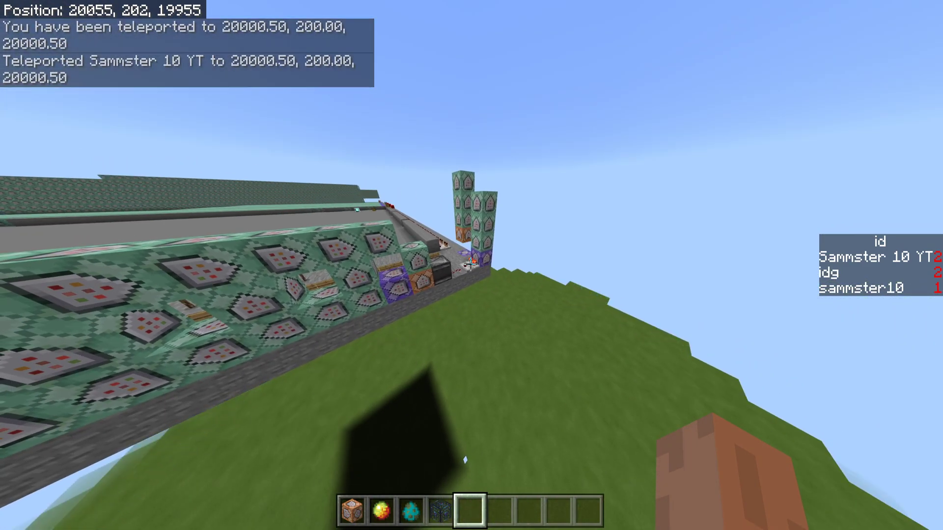
key("w")
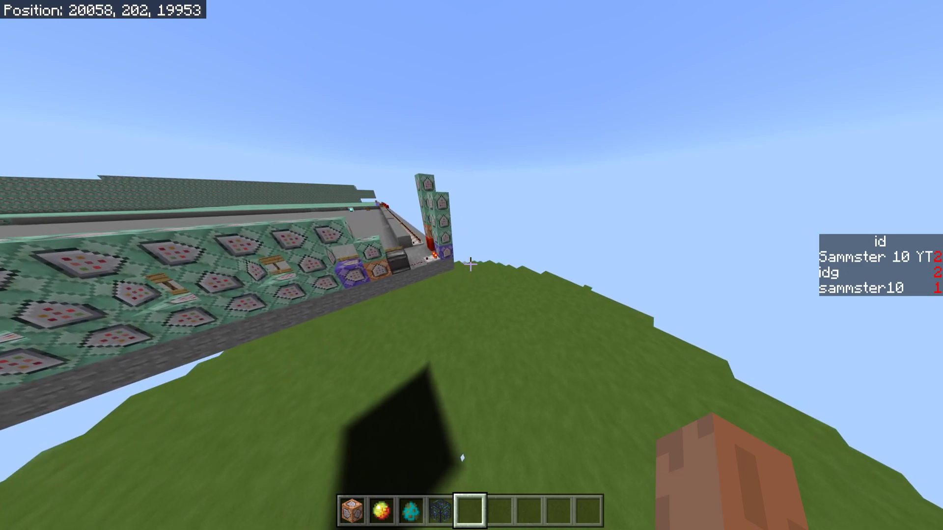
key("w")
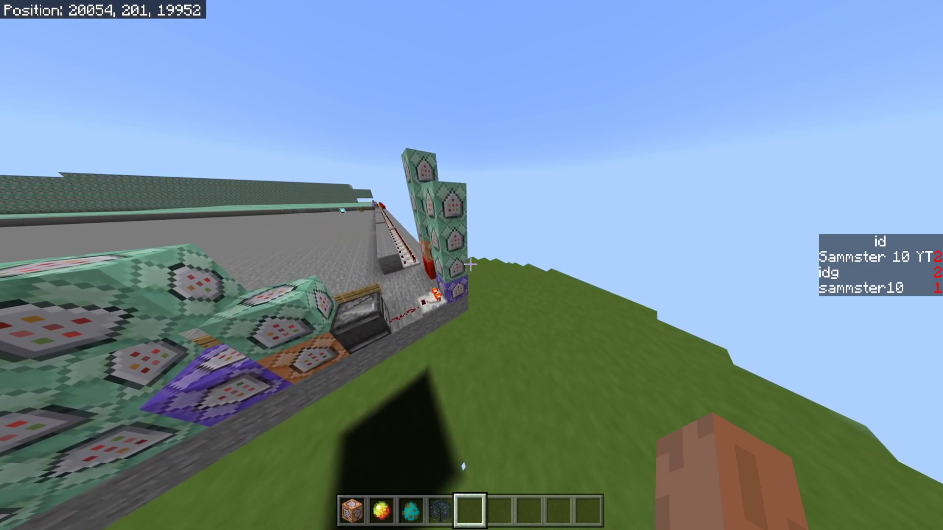
key("w")
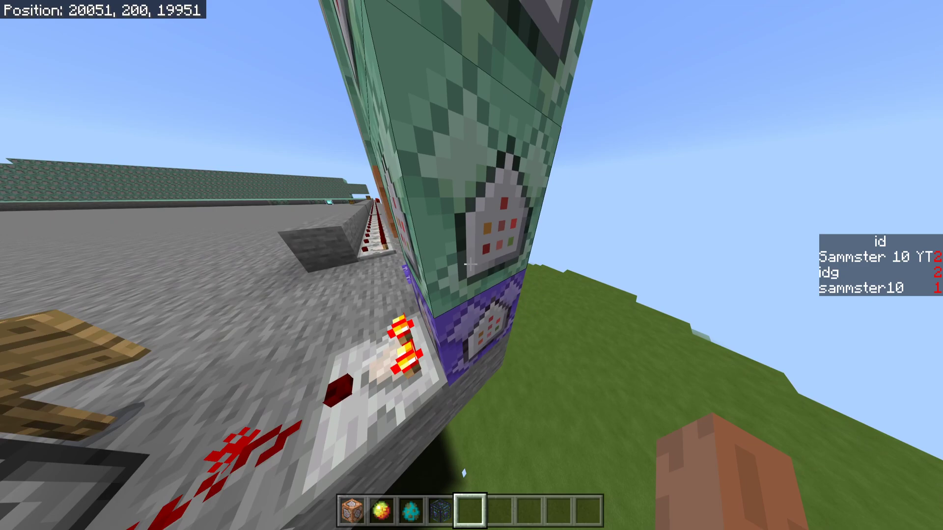
key("s")
key("s")
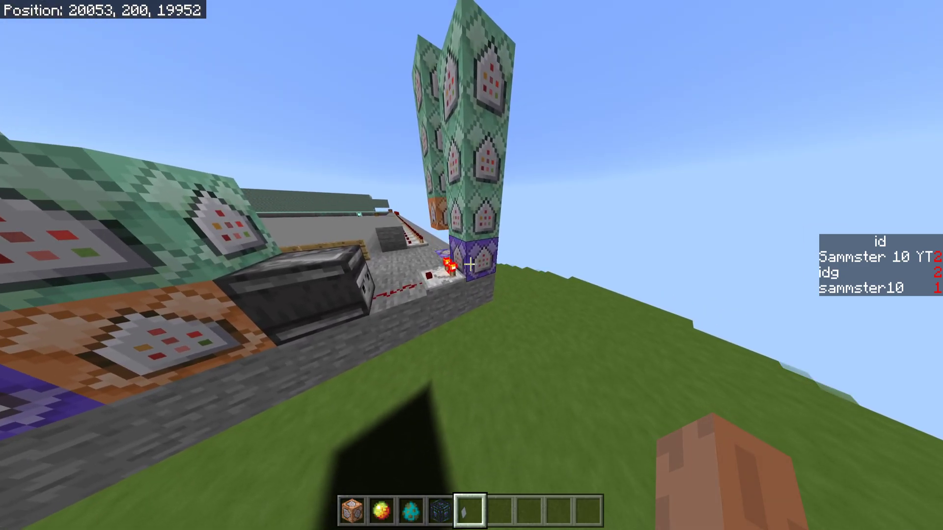
Confirm the repeating block's 'testfor @a' and the next block's 'remove id' commands
right_click(472, 265)
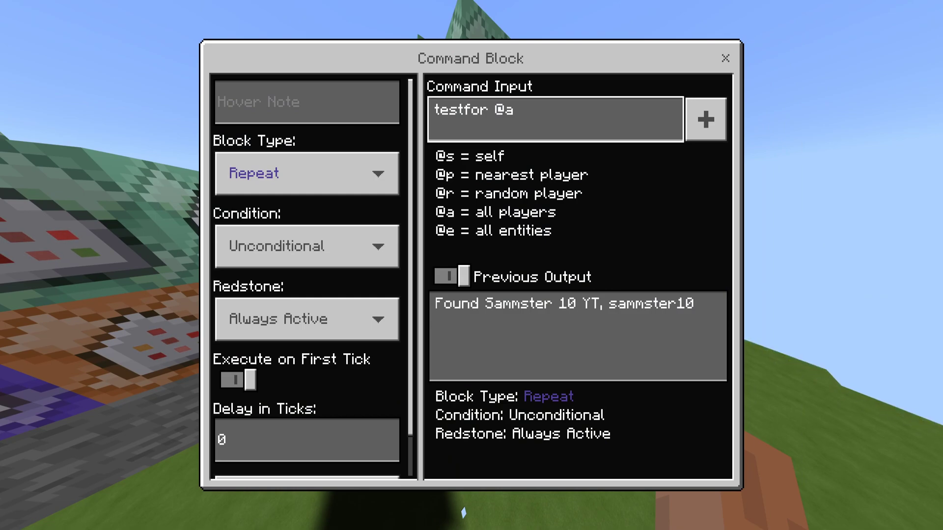
key("Escape")
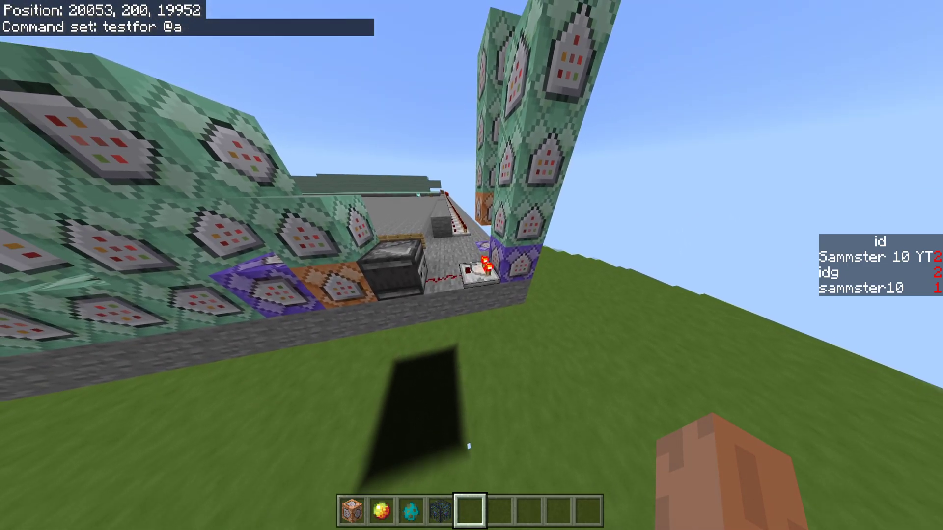
key("w")
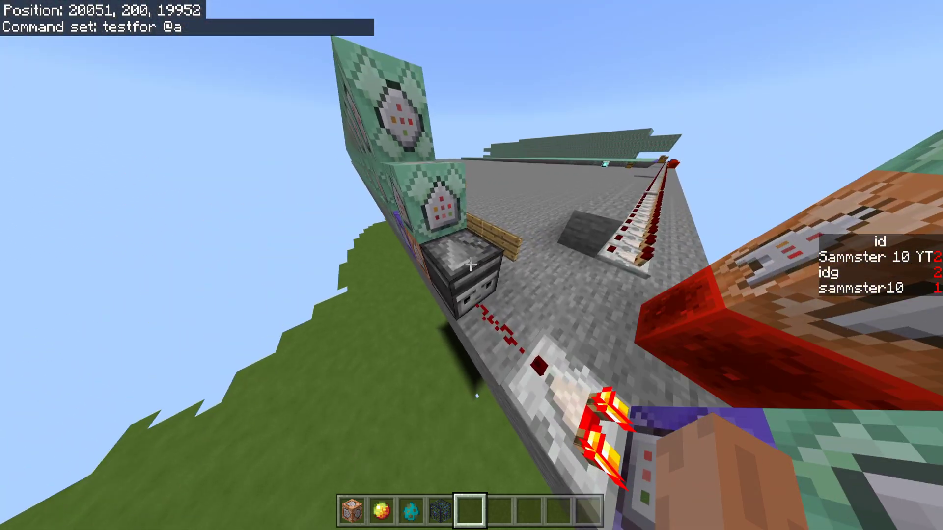
key("shift")
key("w")
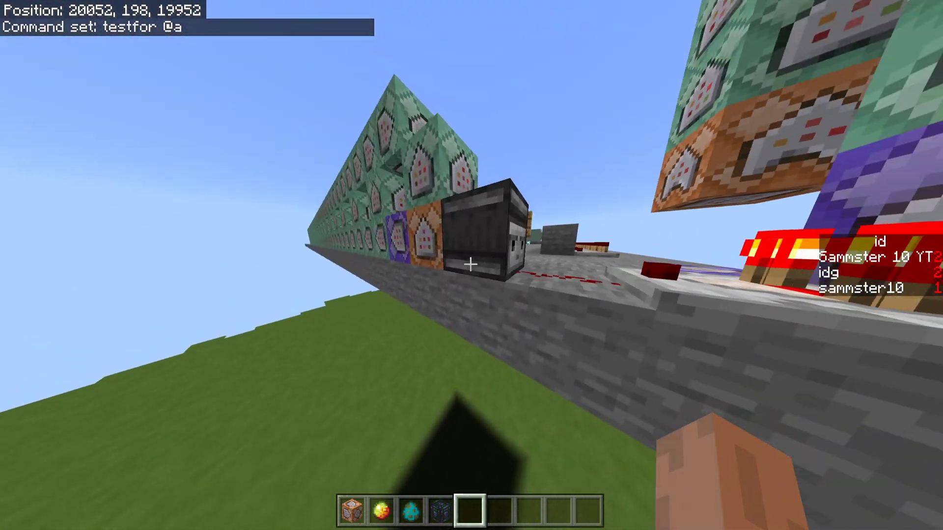
key("a")
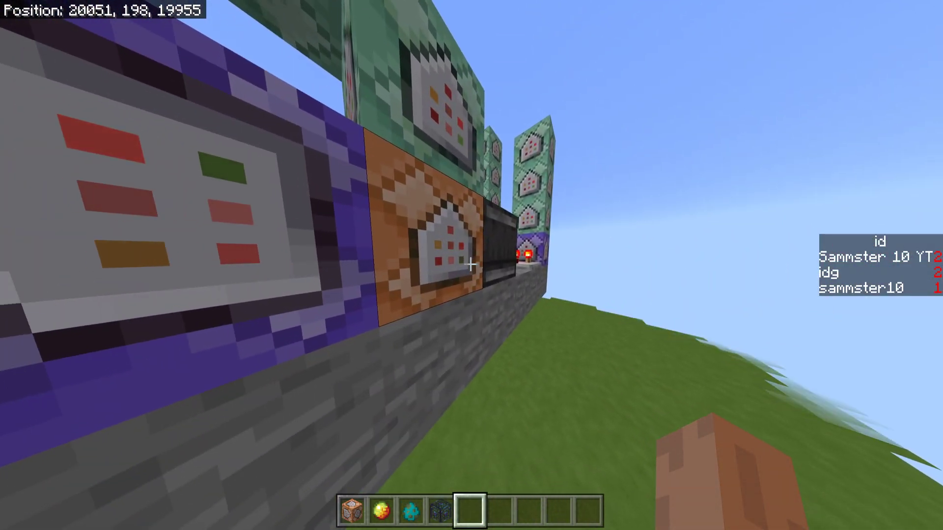
right_click(470, 264)
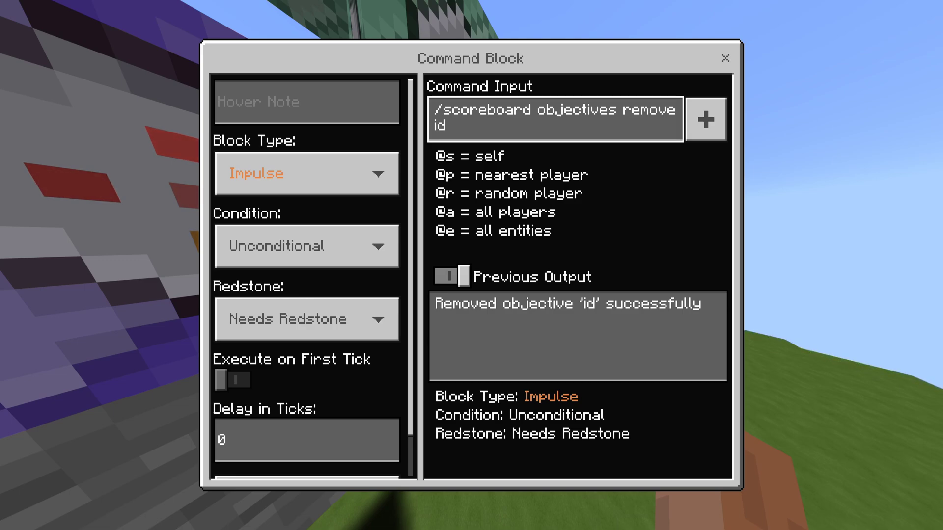
key("Escape")
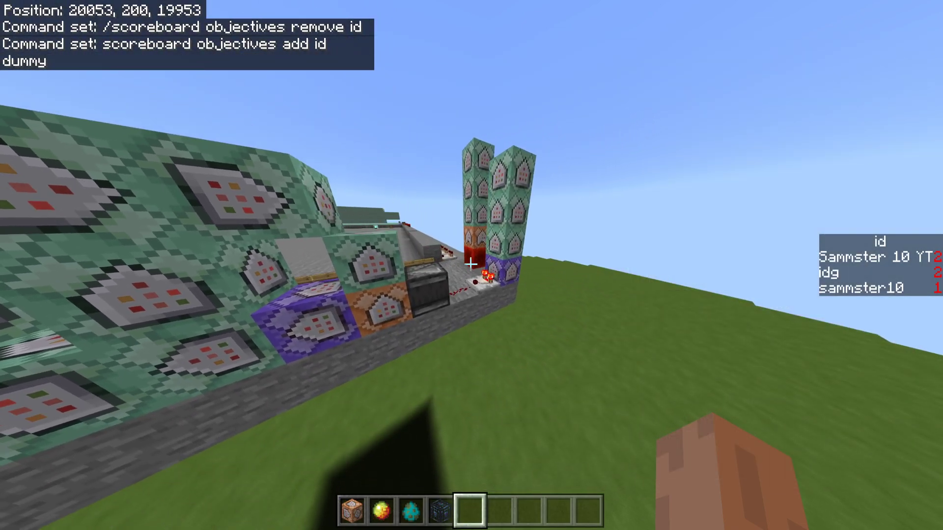
Break the red block beneath the tower and face the tower's base
left_click(471, 263)
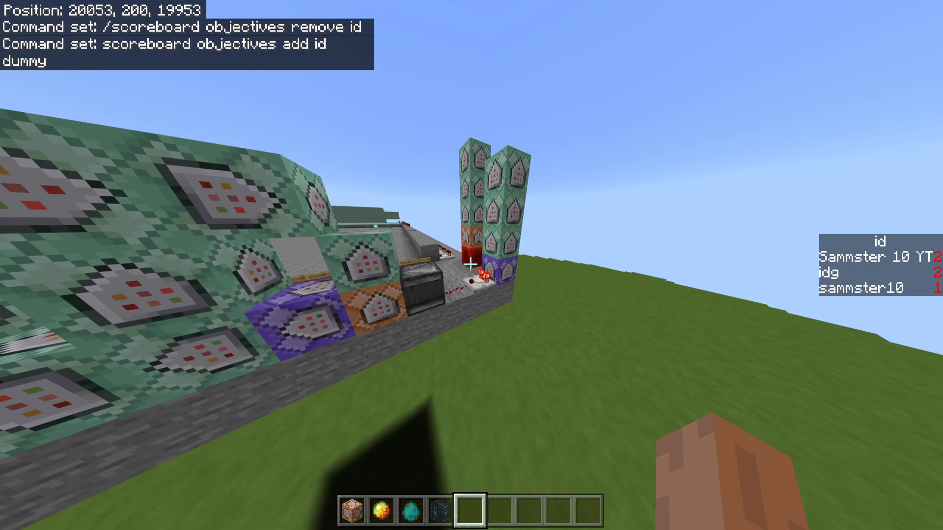
key("w")
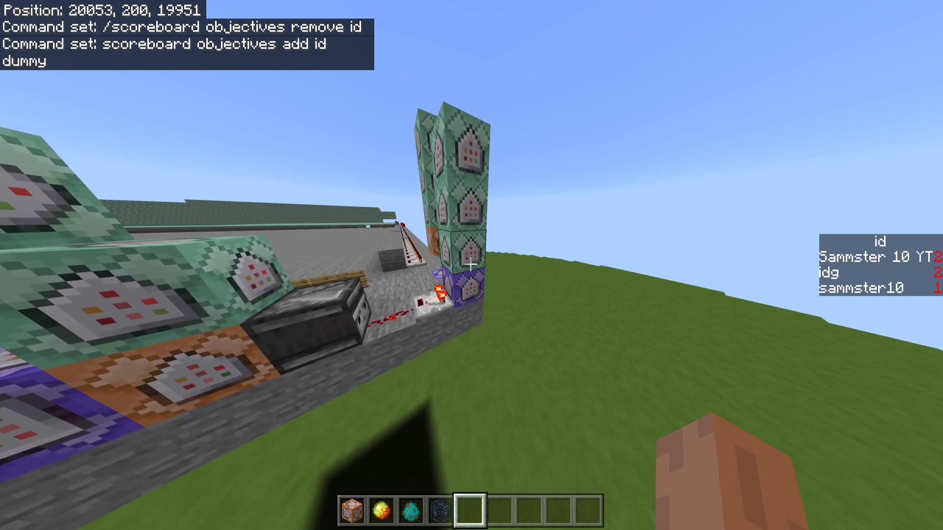
key("w")
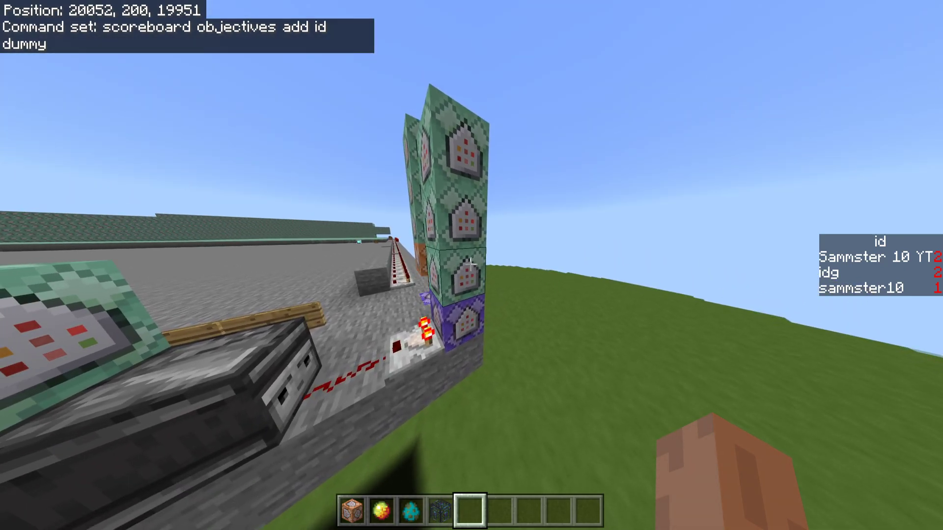
Confirm the chain block holding 'scoreboard players add @a id 0'
right_click(471, 265)
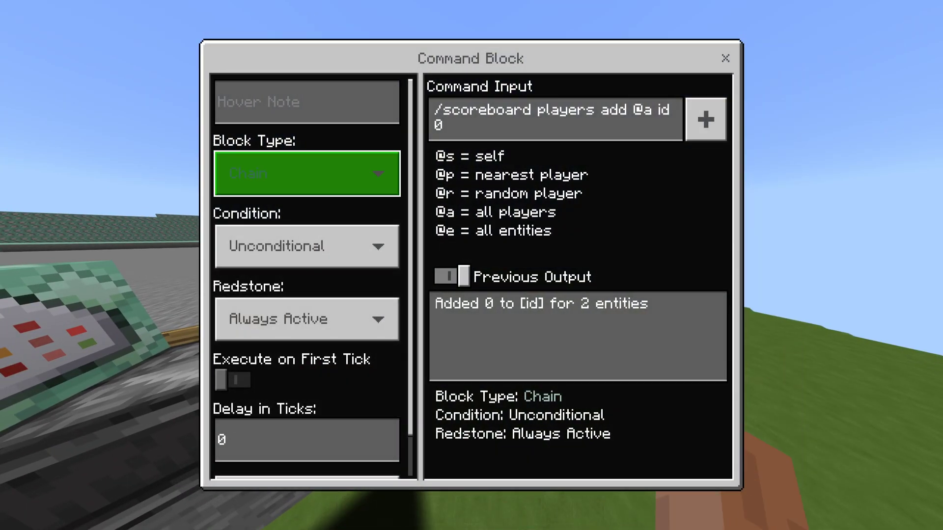
key("Down")
key("Down")
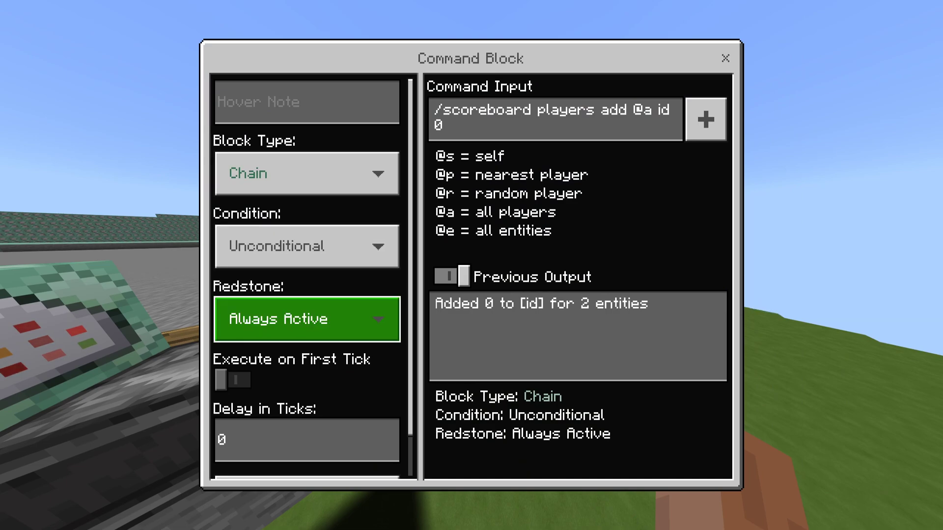
key("Right")
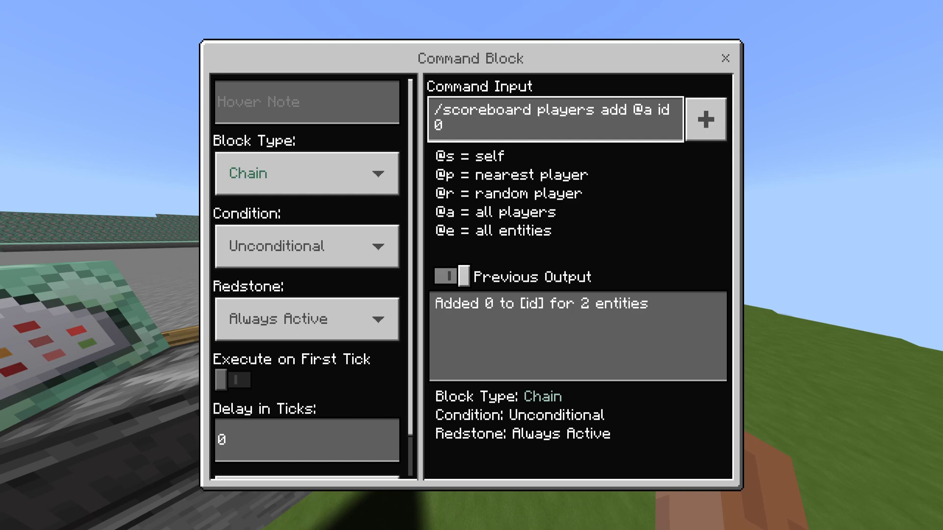
key("Escape")
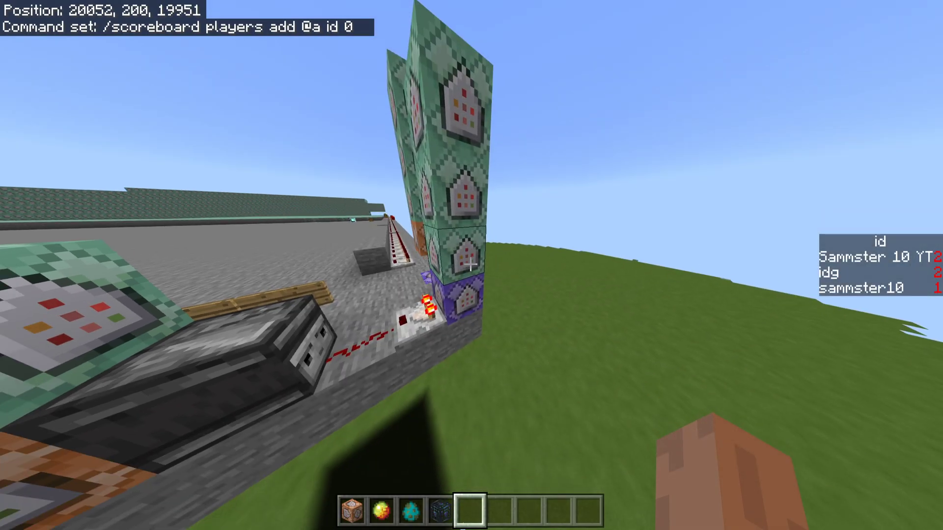
Check the idg increment command, then expand the id = idg id operation command
right_click(470, 265)
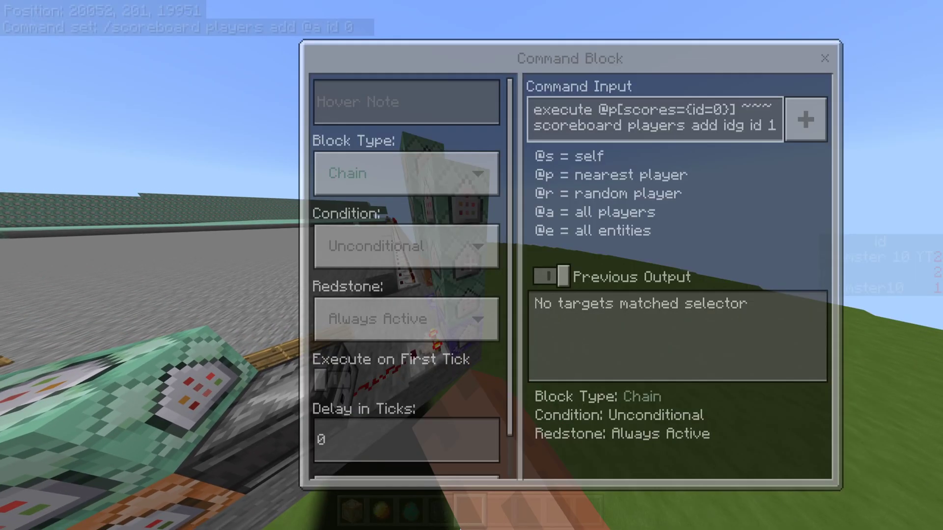
left_click(555, 118)
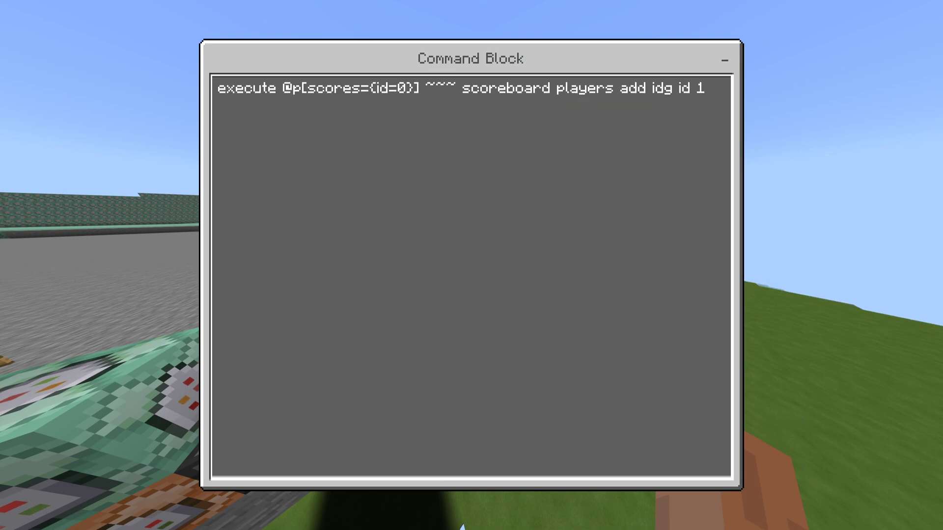
key("Escape")
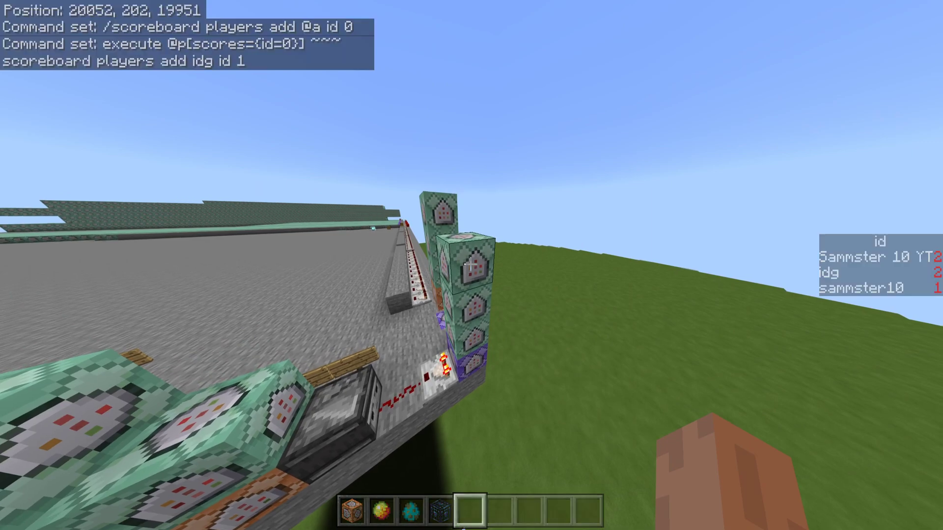
right_click(471, 265)
left_click(705, 117)
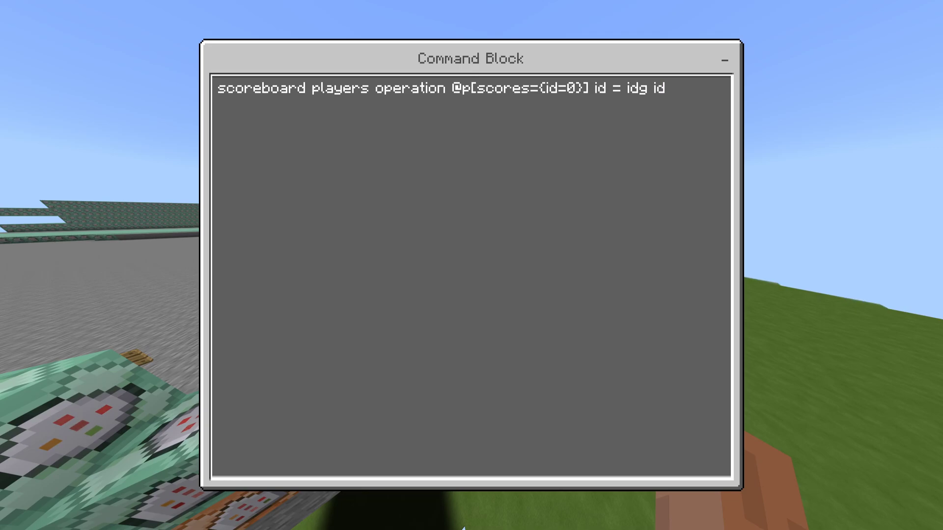
Save the operation command setting id equal to idg id, then move closer to the command-block wall
key("Escape")
key("Escape")
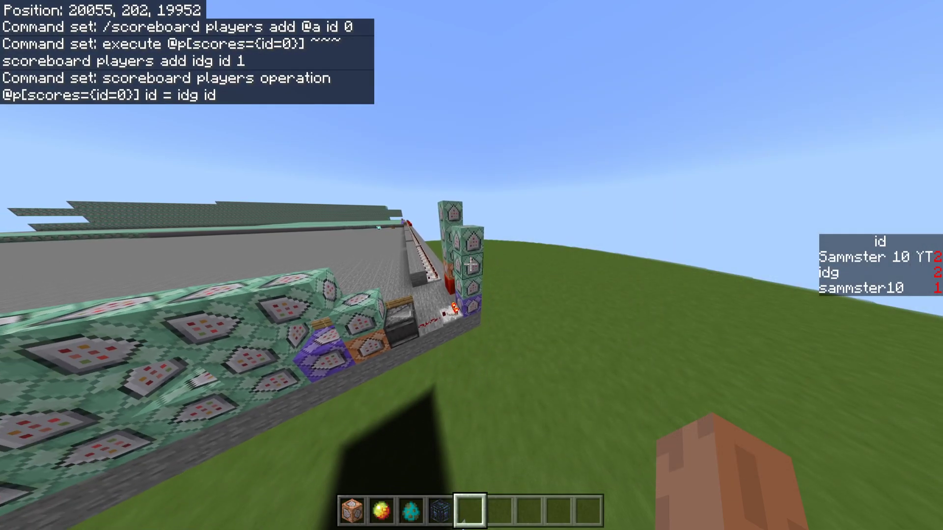
key("shift")
key("w")
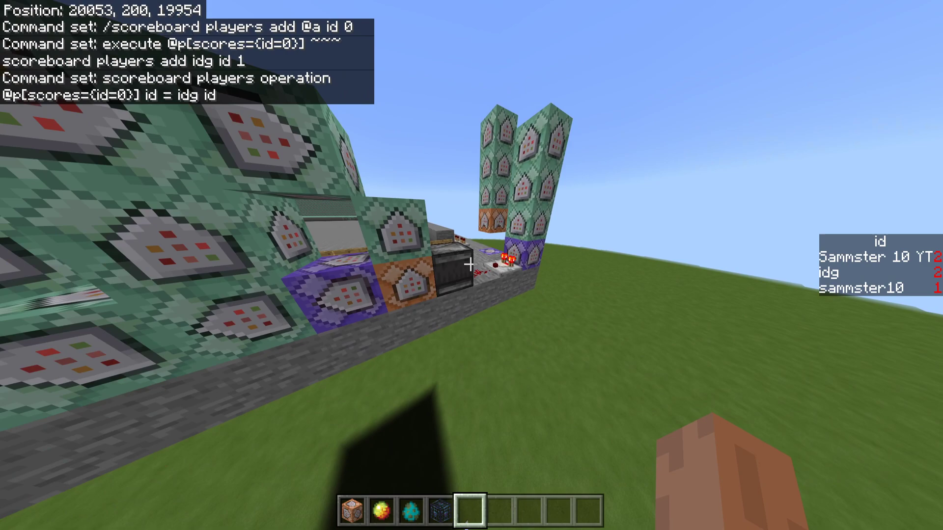
key("w")
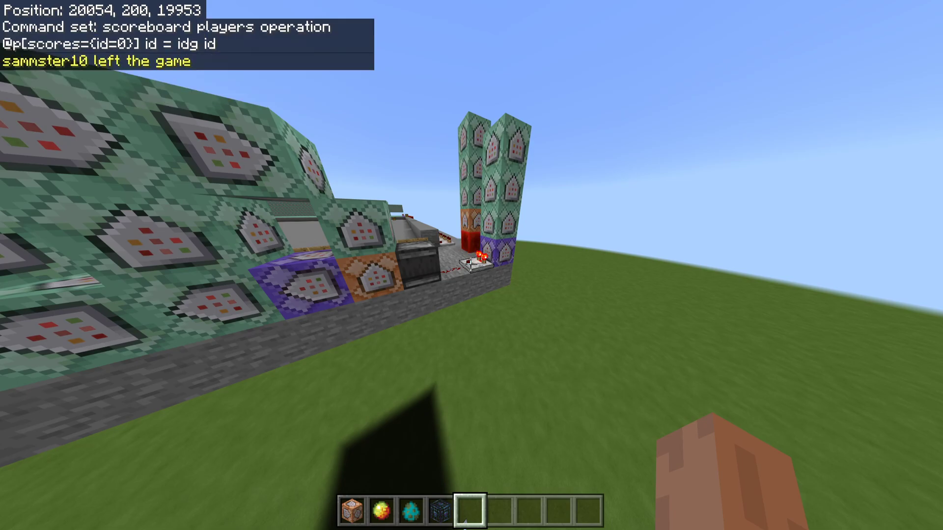
Rerun /scoreboard objectives setdisplay sidebar id and reopen the chain block adding 0 to id
key("t")
key("Up")
key("Up")
key("Return")
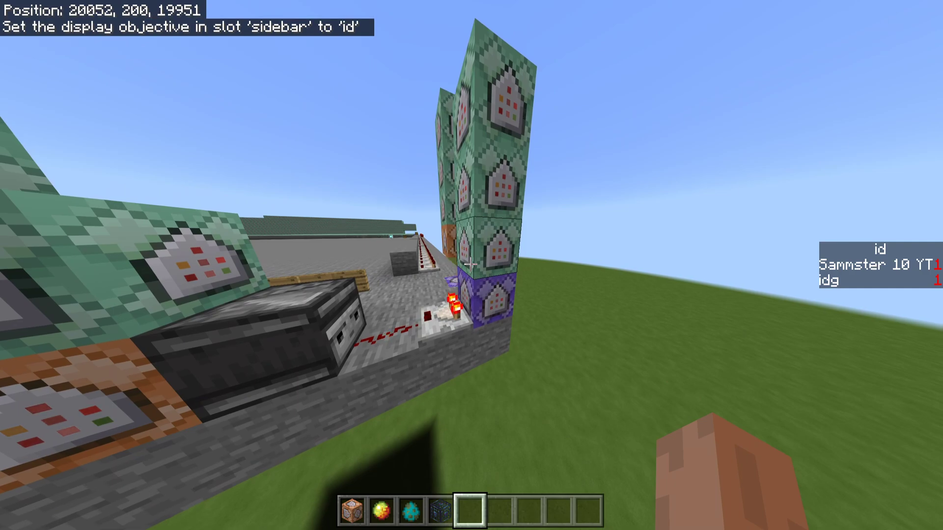
right_click(470, 264)
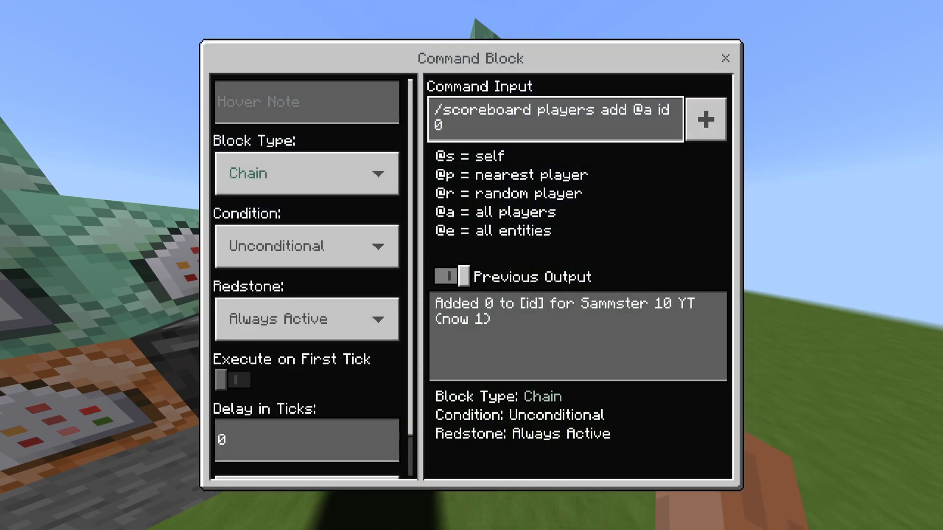
Set the next chain block to add 1 to the idg counter
key("Escape")
right_click(472, 265)
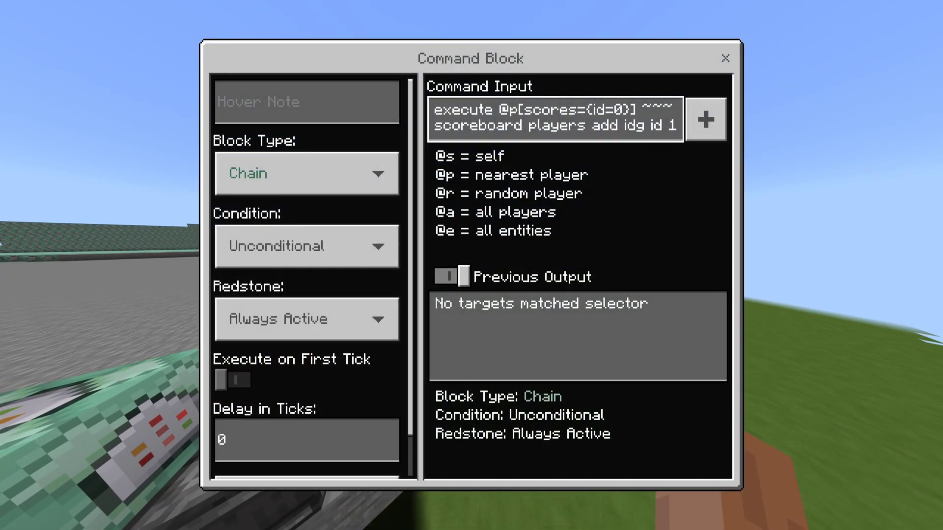
left_click(555, 118)
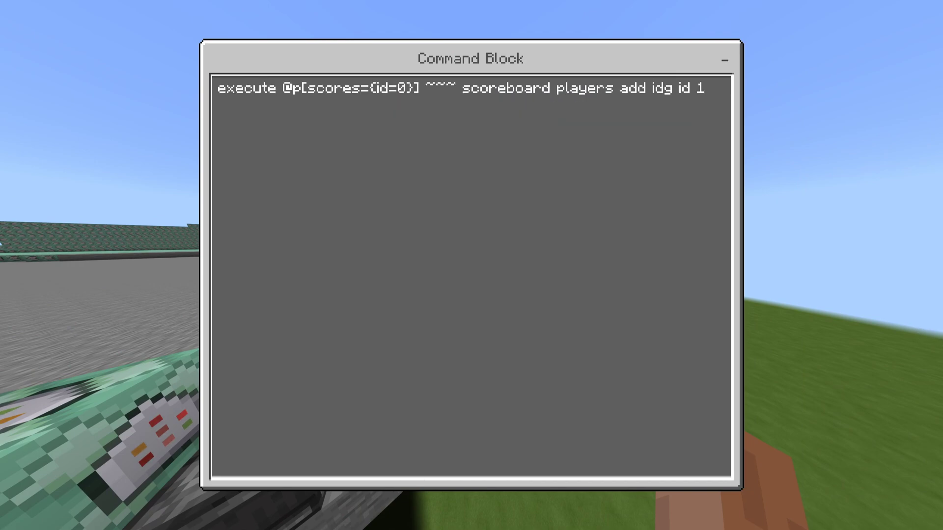
key("Escape")
Set the block above to copy idg into the id of the nearest id-0 player
right_click(472, 265)
left_click(555, 118)
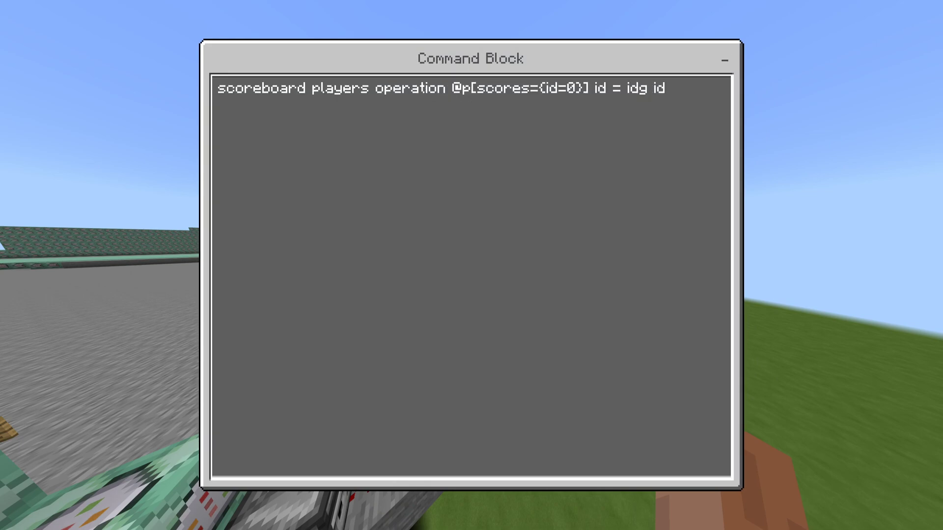
key("Escape")
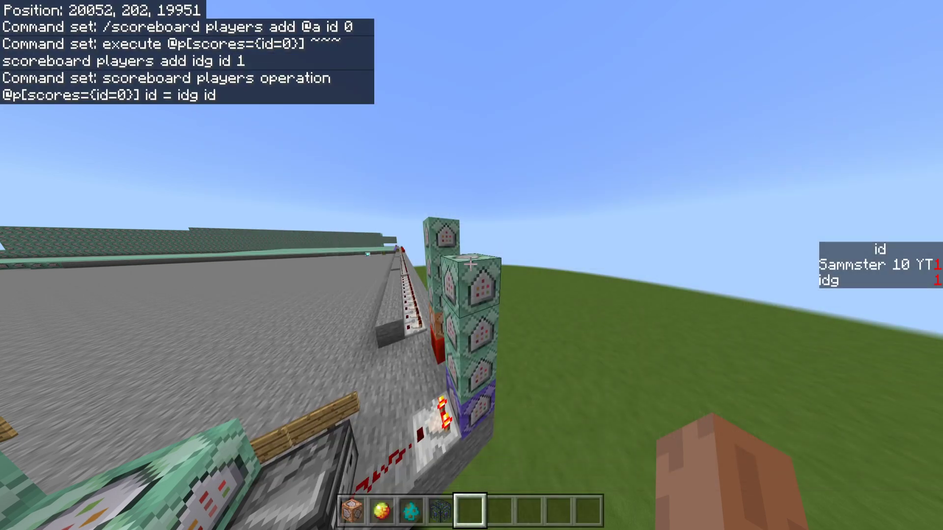
key("s")
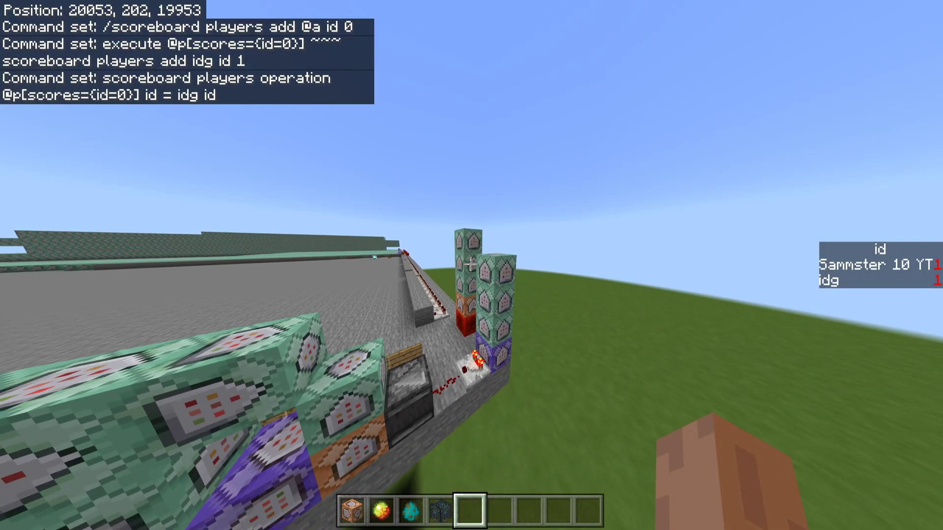
key("shift")
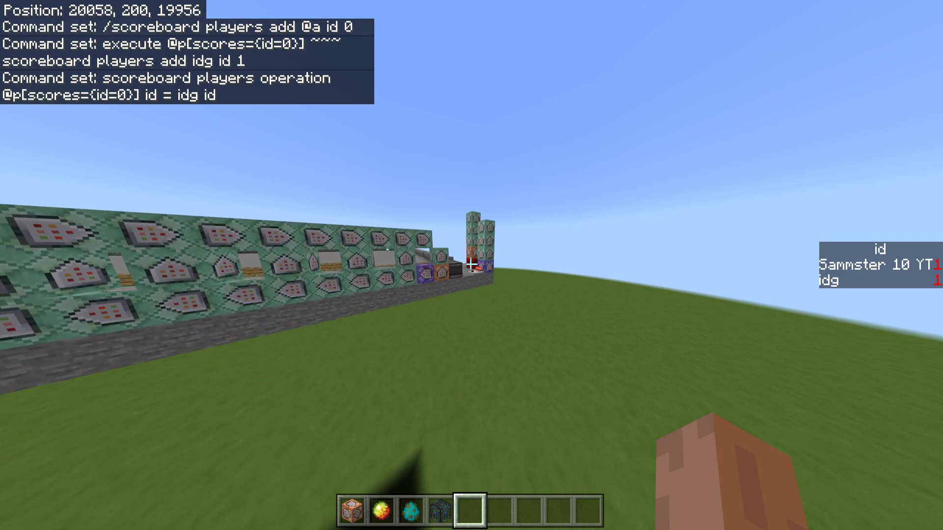
Fly to the command-block rows and set the first repeating block to /clear @p[scores={id=1}] element_4
key("w")
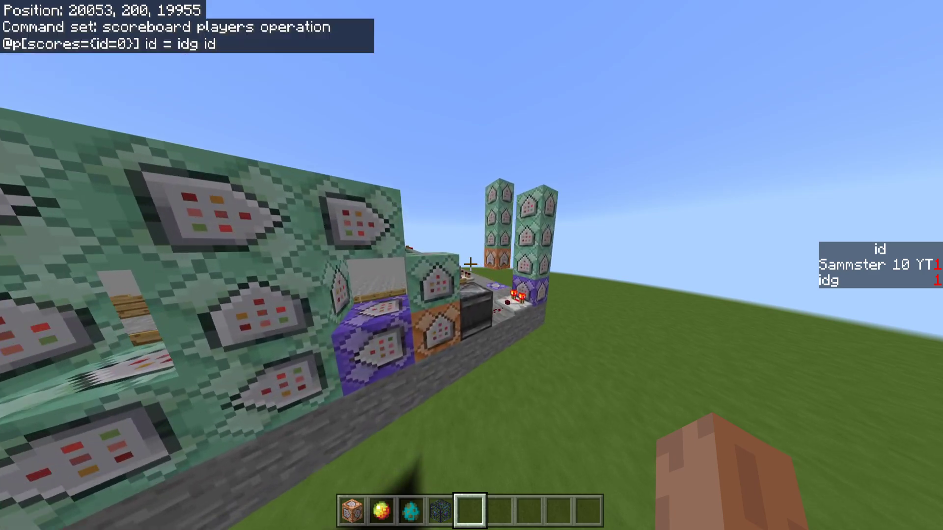
key("w")
key("space")
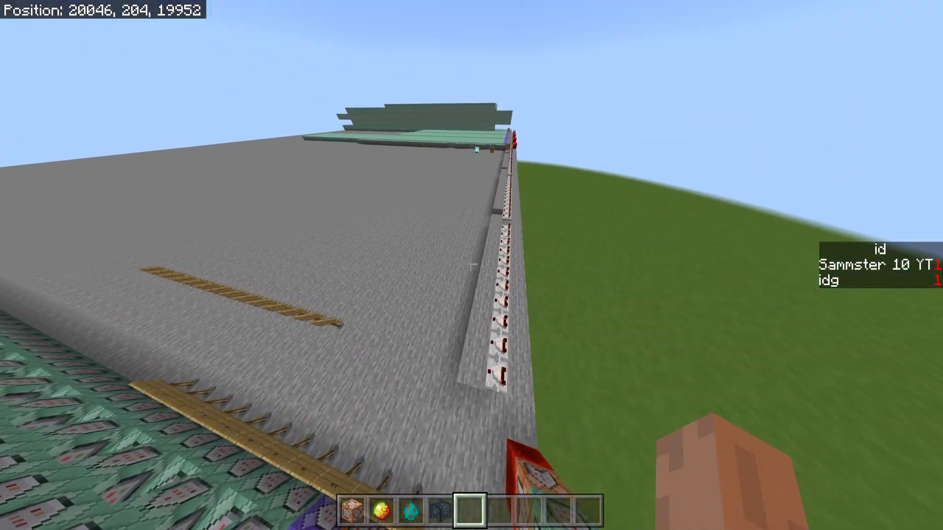
key("w")
key("space")
key("shift")
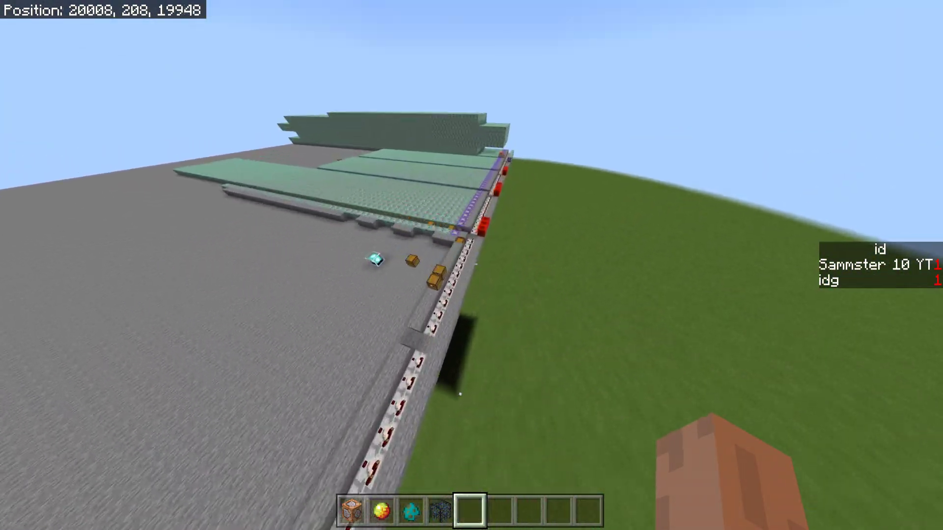
key("w")
key("shift")
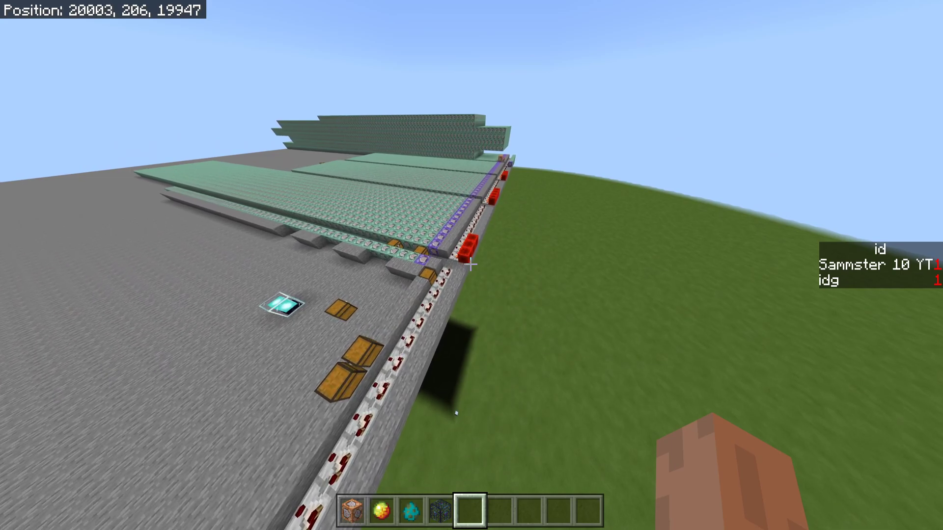
key("w")
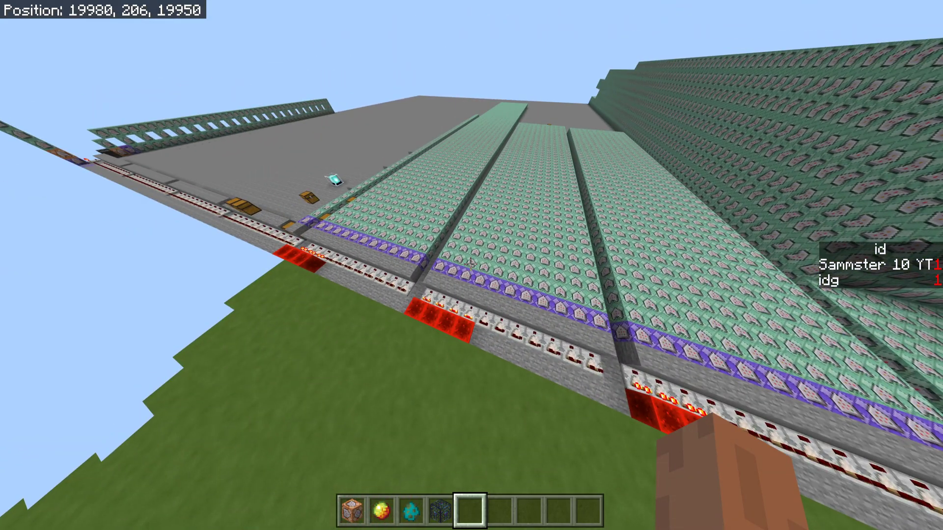
key("shift")
key("w")
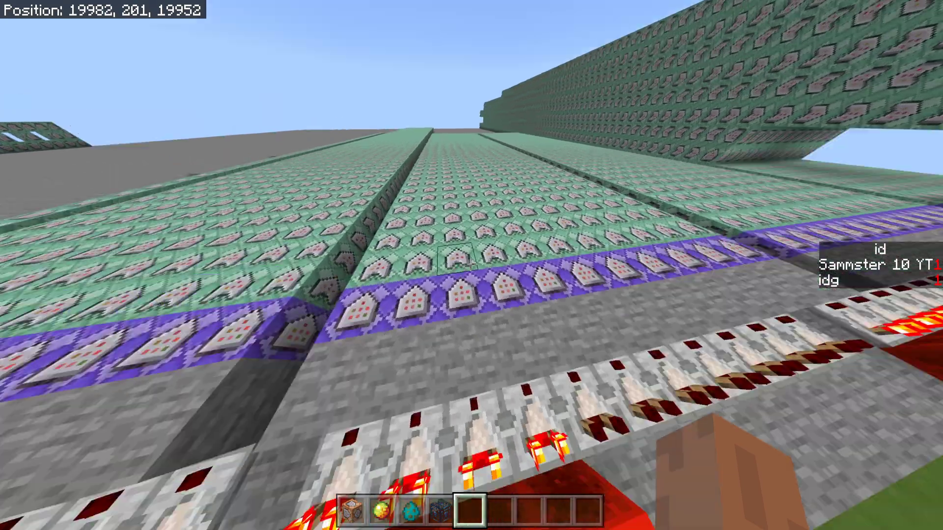
key("w")
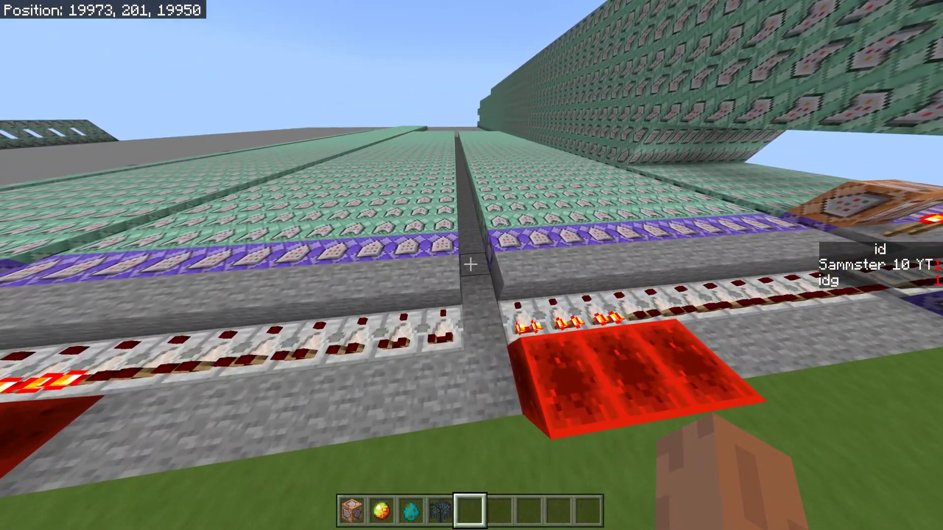
right_click(471, 264)
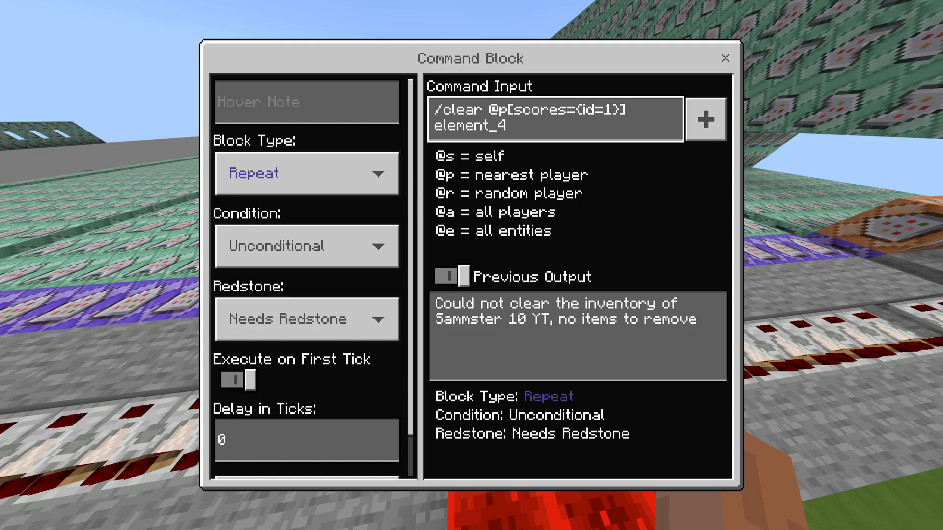
key("Escape")
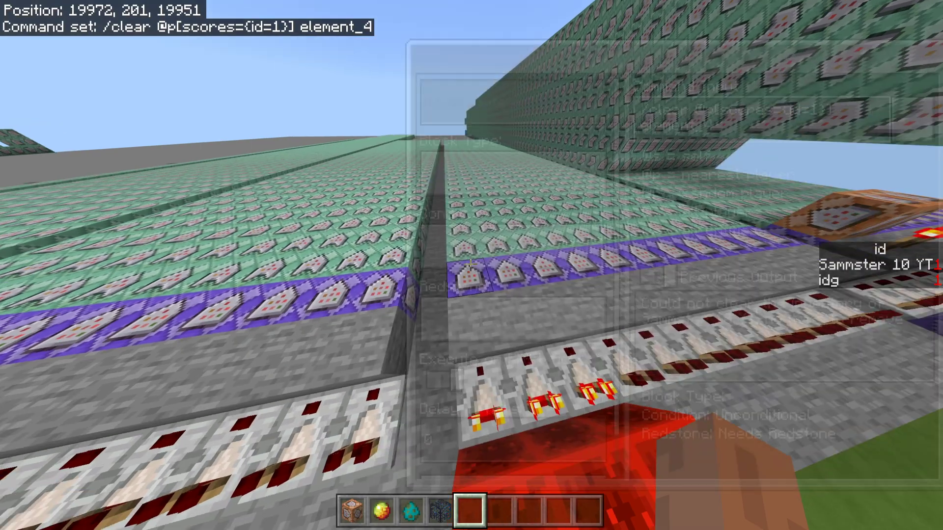
Set the next two repeating blocks to clear element_4 for id 2 and id 3
right_click(471, 266)
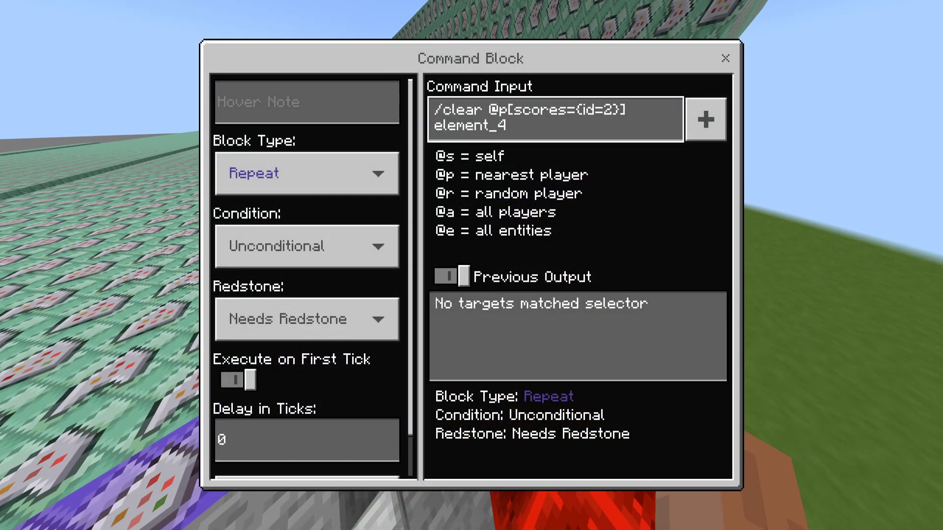
key("Escape")
right_click(471, 265)
key("Escape")
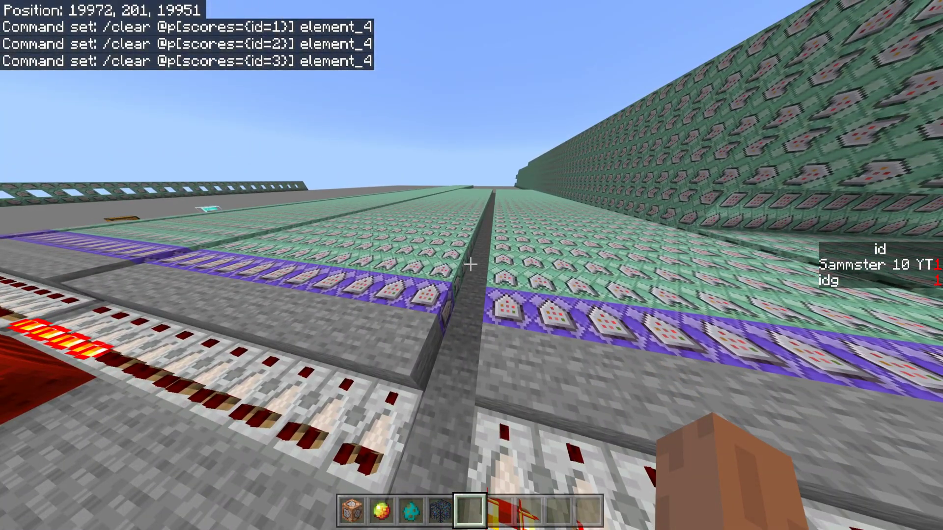
Pick a repeating and a chain command block into the hotbar and fly to the grey floor
key("e")
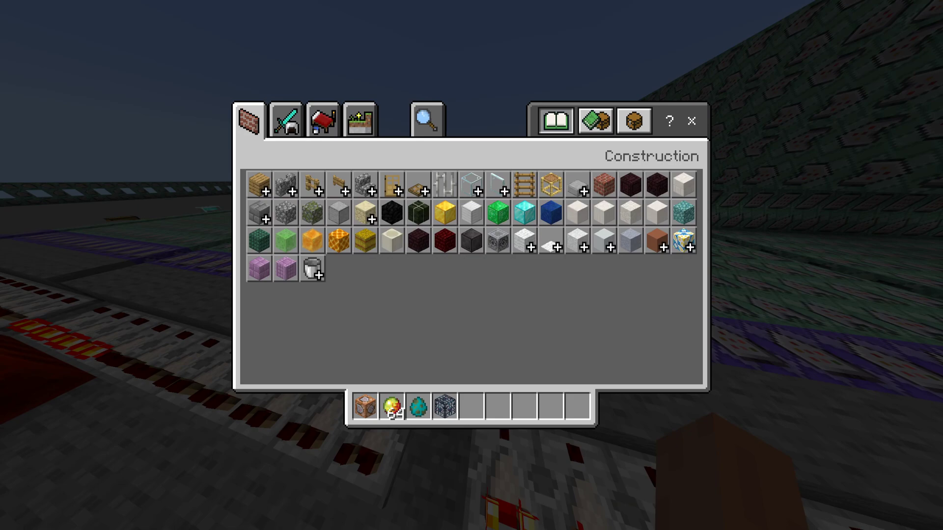
left_click(312, 268)
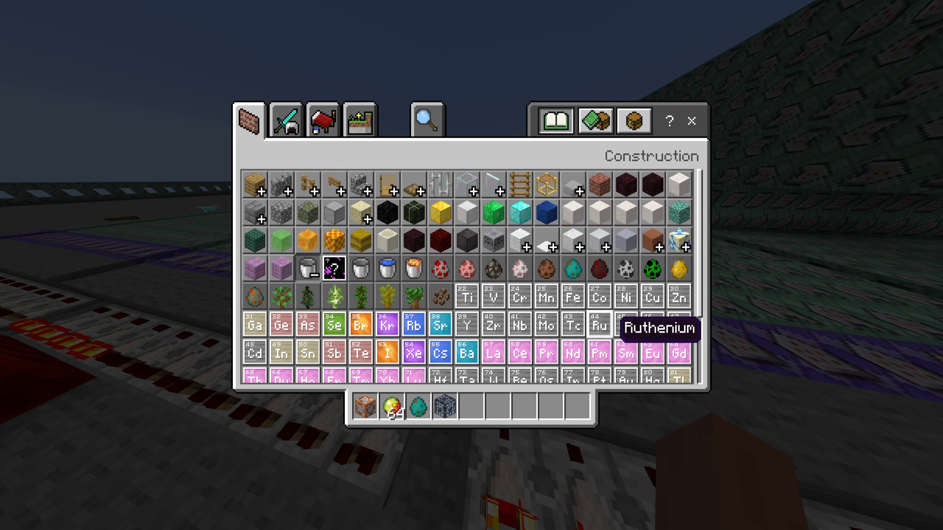
key("e")
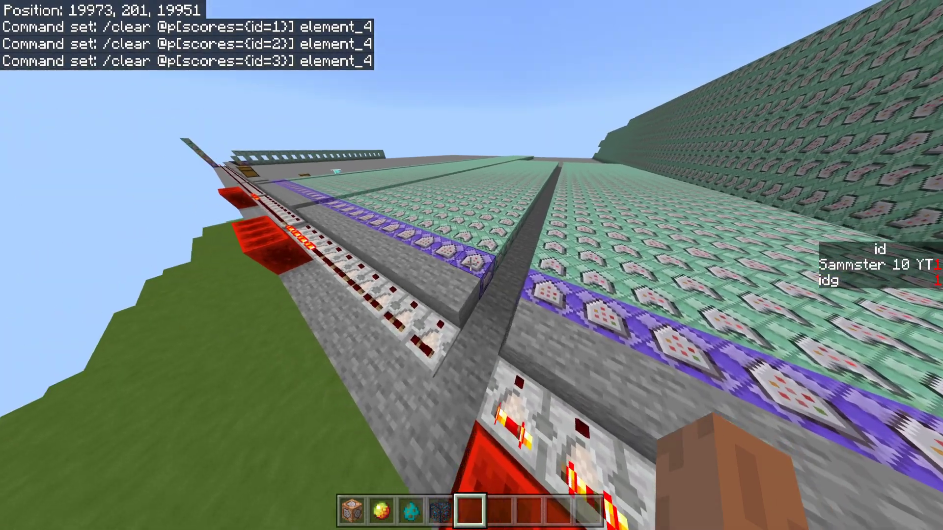
middle_click(471, 265)
key("w")
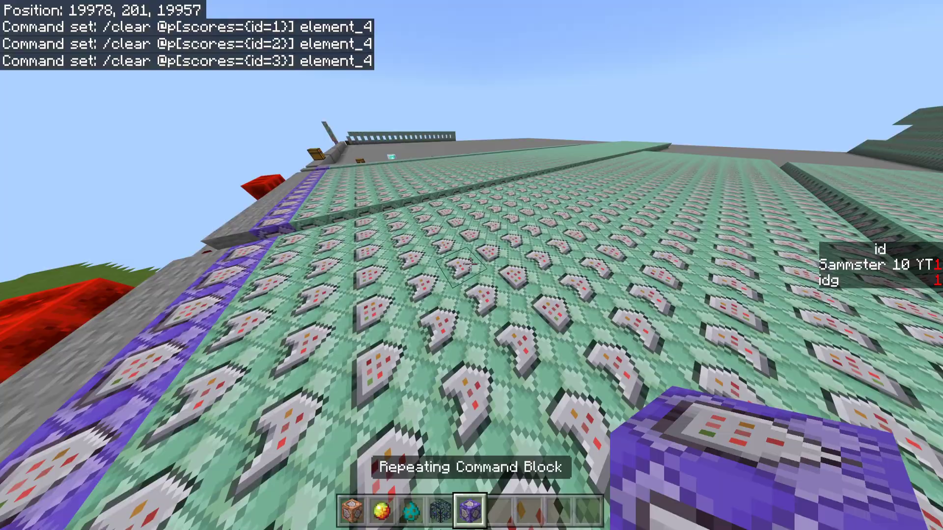
middle_click(472, 265)
scroll(471, 265, "up", 1)
key("w")
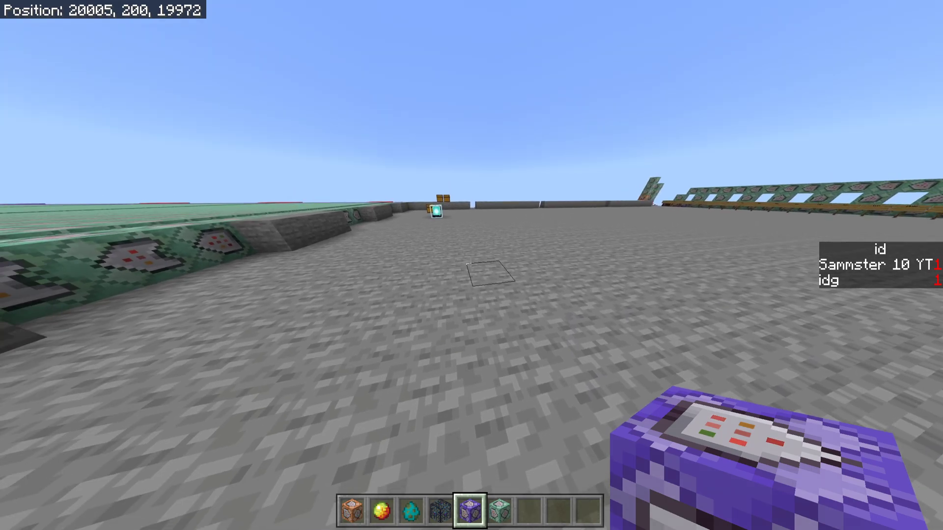
Place repeating command blocks on the grey floor and break the extra one
right_click(471, 266)
right_click(471, 265)
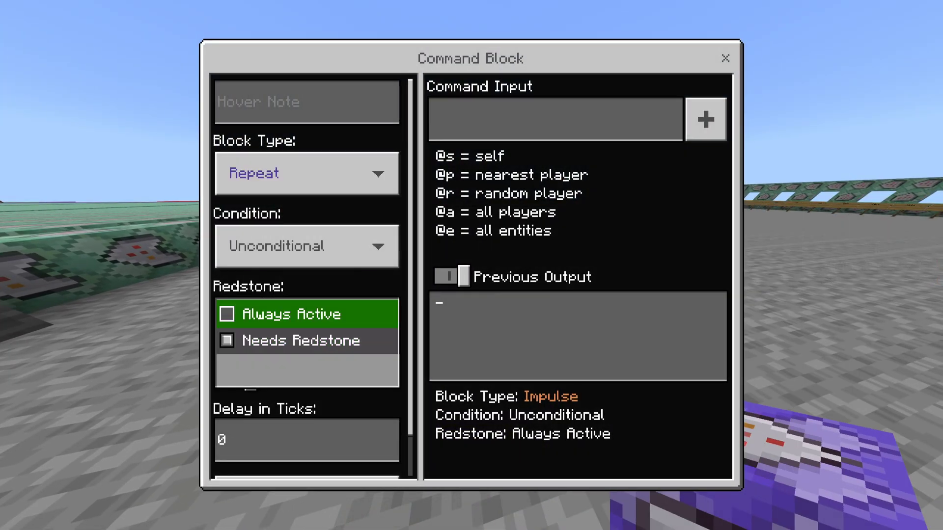
key("Escape")
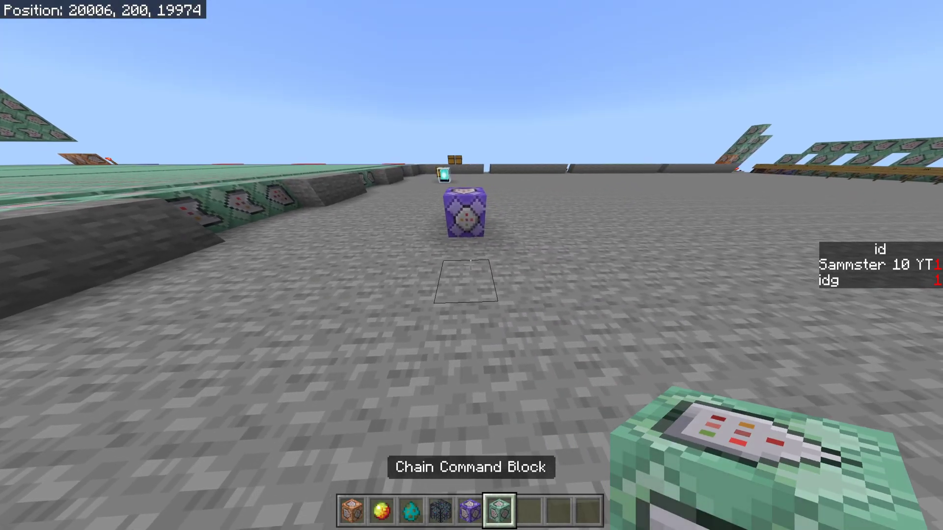
key("w")
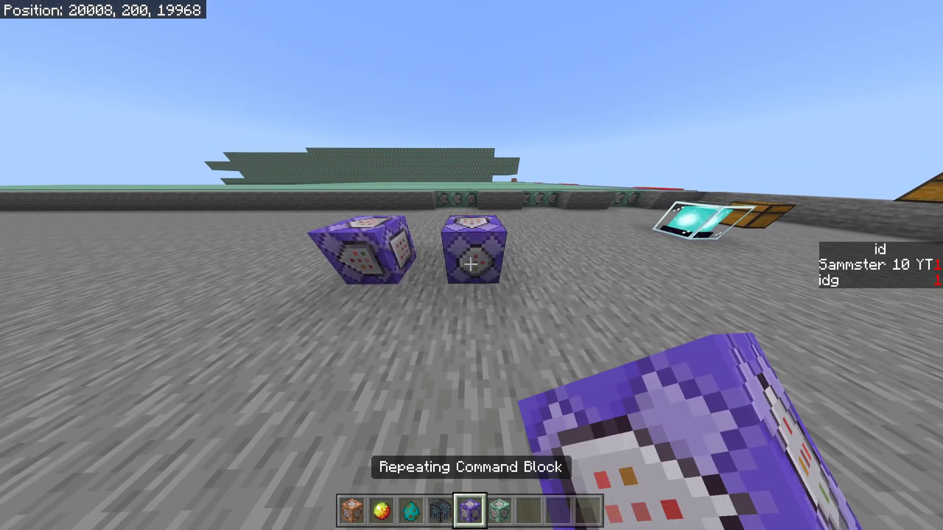
right_click(471, 265)
key("Escape")
right_click(470, 265)
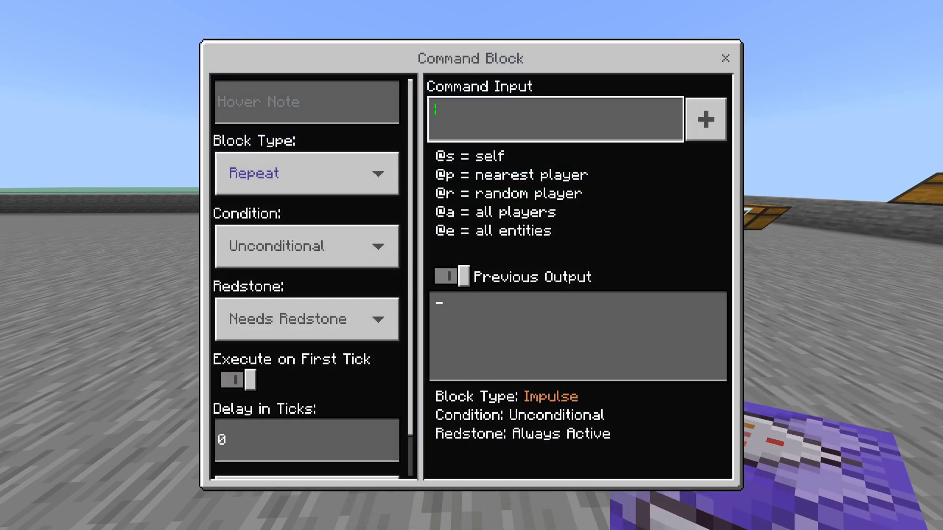
key("Escape")
left_click(470, 265)
Enter testfor @a[scores={id=1}] in the repeating block and adjust its Redstone setting
right_click(471, 265)
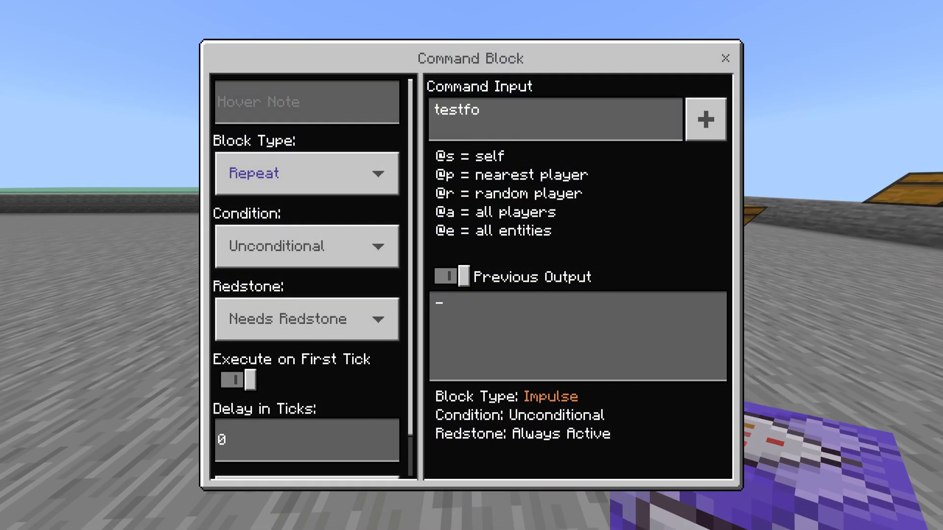
type("scores=")
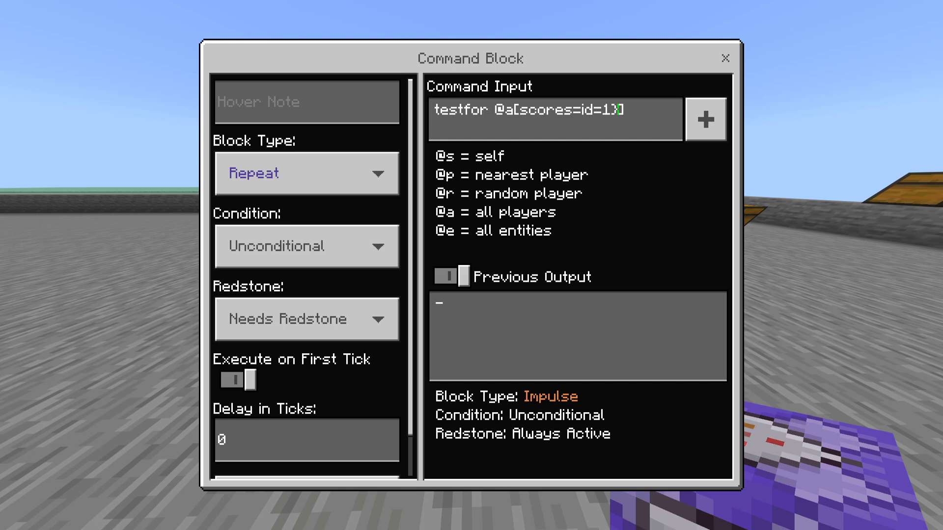
type("{")
key("Return")
key("Return")
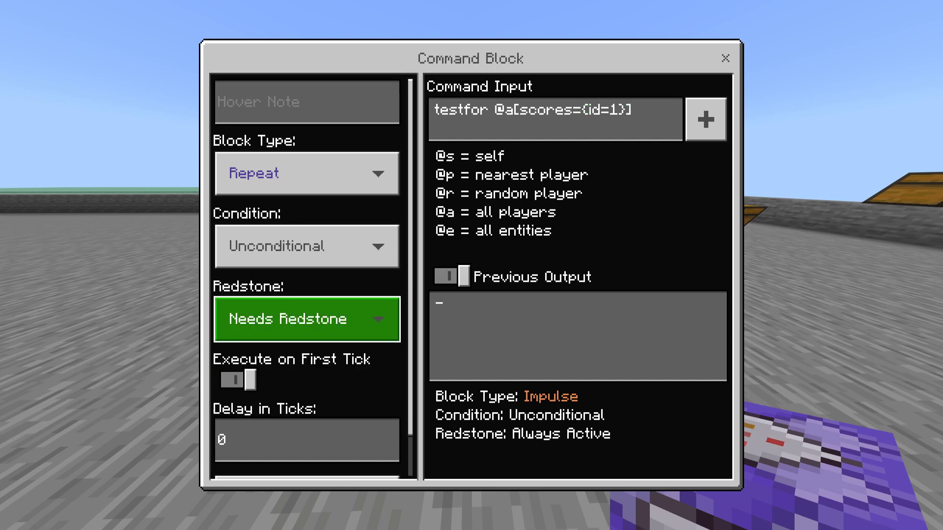
key("Return")
key("Up")
key("Return")
key("Escape")
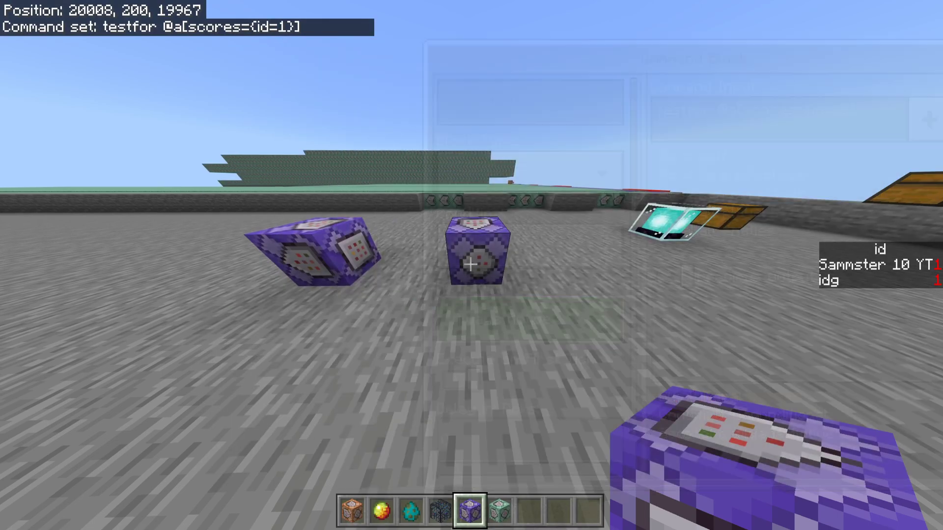
Stock the hotbar with redstone items and stone from the creative inventory
key("e")
key("bracketright")
key("bracketright")
key("Down")
key("Left")
key("Left")
key("Left")
key("Left")
key("Left")
key("Left")
key("Left")
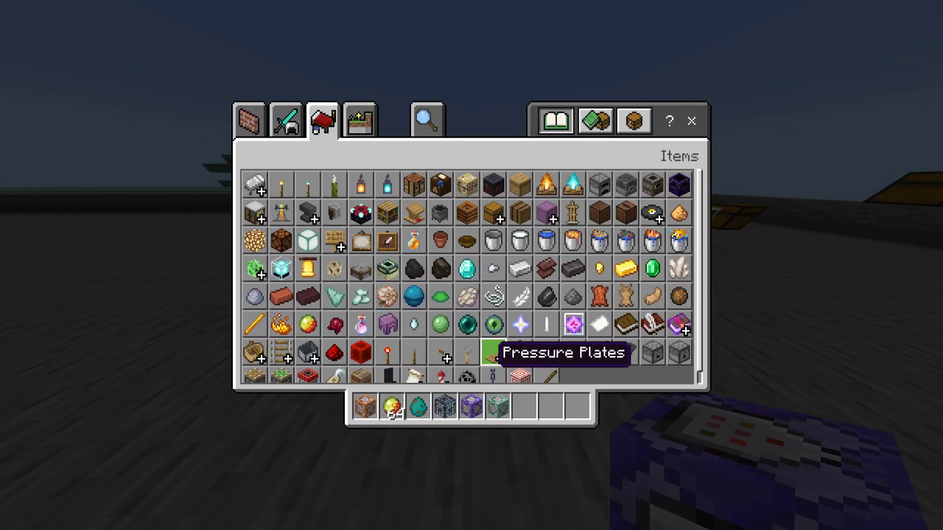
key("Right")
key("Right")
key("Right")
key("Right")
key("Right")
key("Left")
key("shift+Return")
key("Escape")
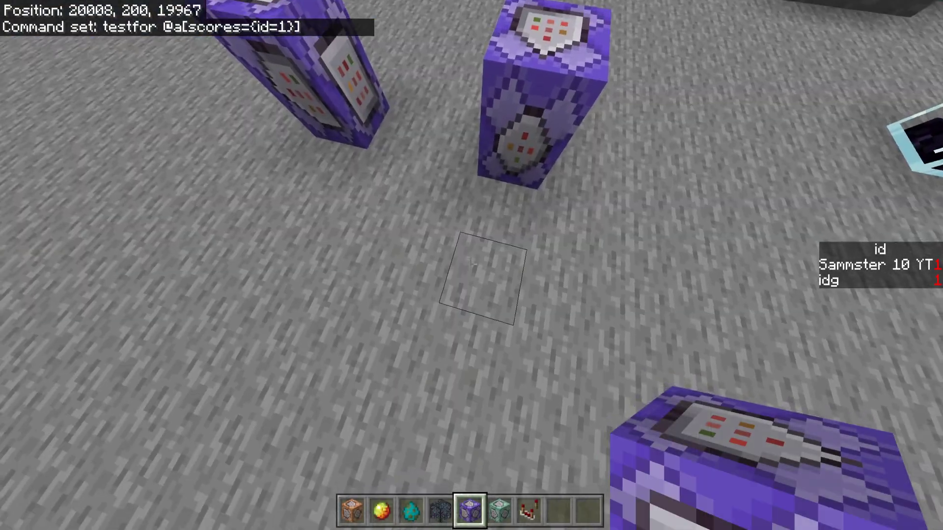
middle_click(470, 264)
Place a stone block with a comparator beside the testfor block, then check both command blocks
right_click(470, 264)
key("7")
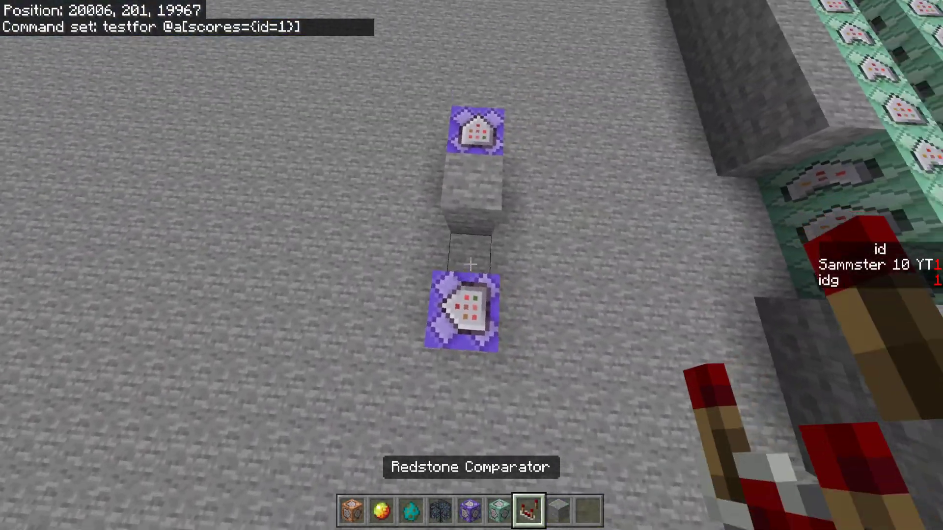
right_click(471, 264)
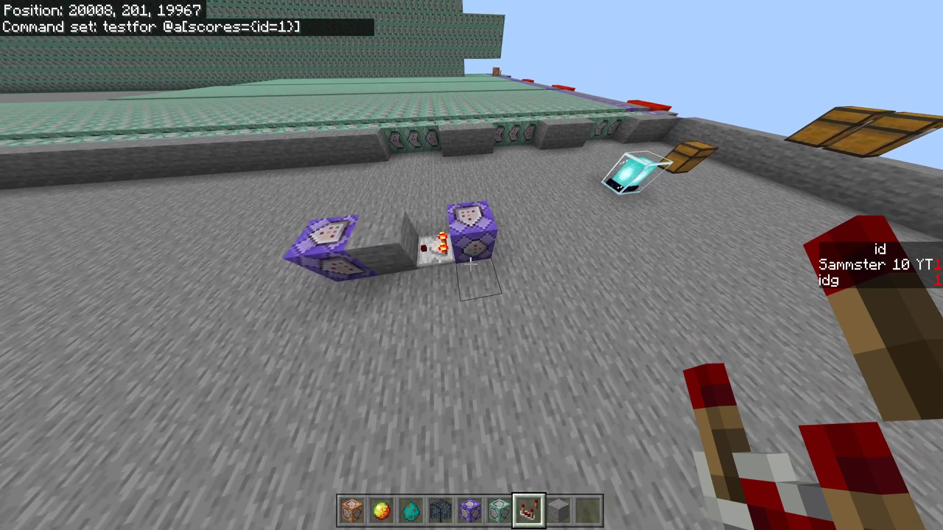
right_click(471, 264)
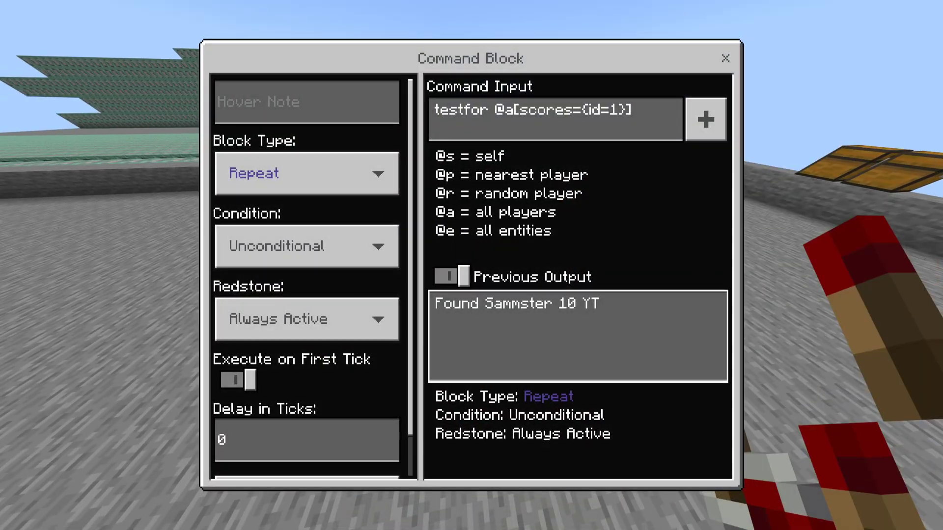
key("Escape")
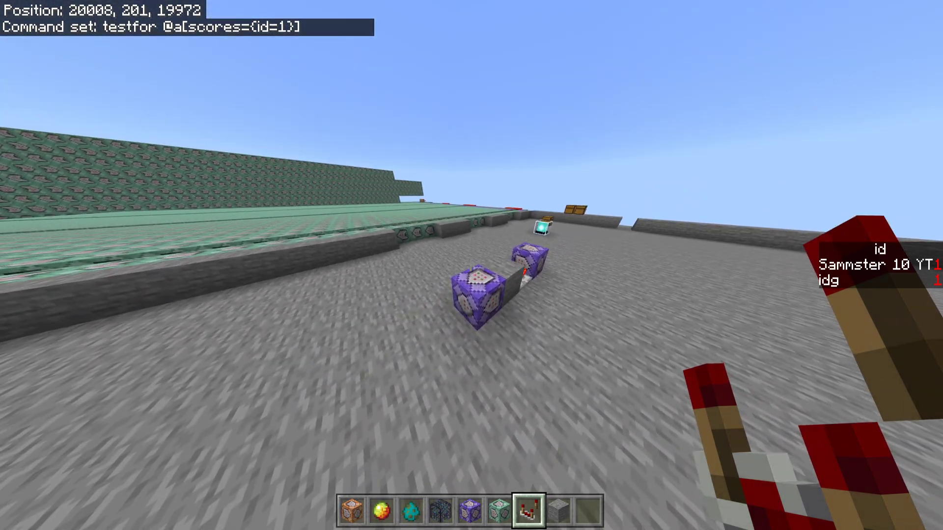
right_click(471, 265)
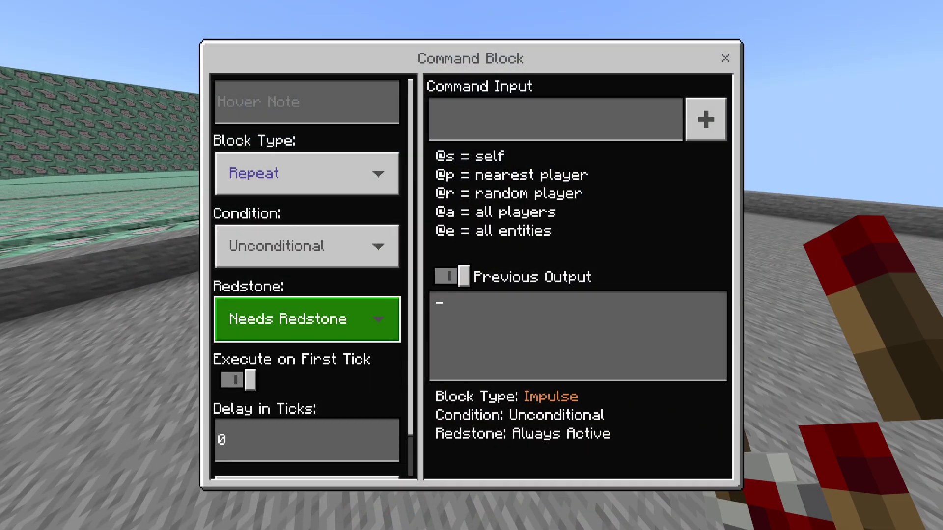
Close the command block settings and run /clear to empty the inventory
left_click(307, 246)
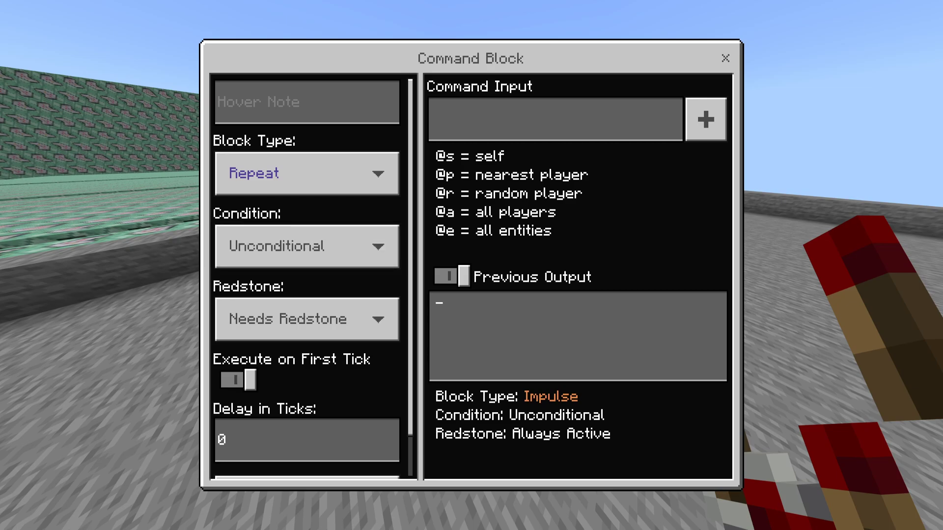
key("Escape")
key("e")
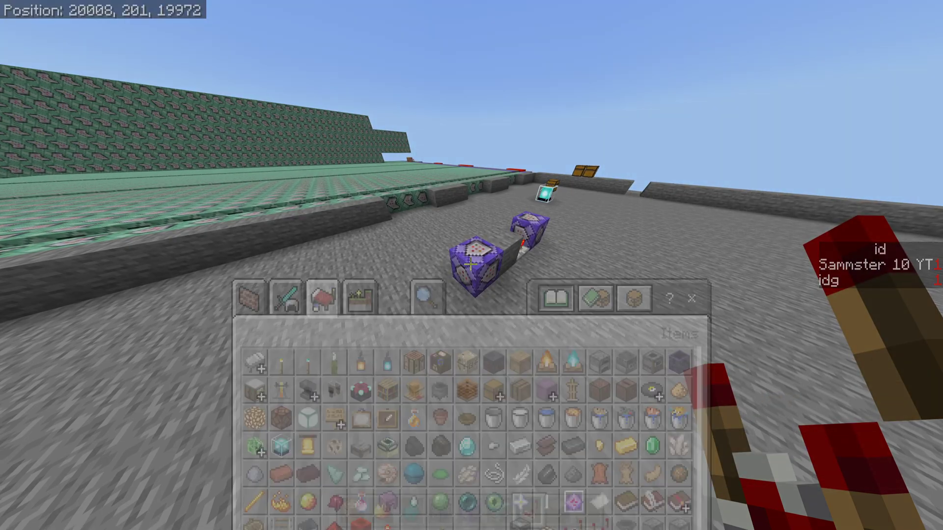
key("e")
key("slash")
type("clear")
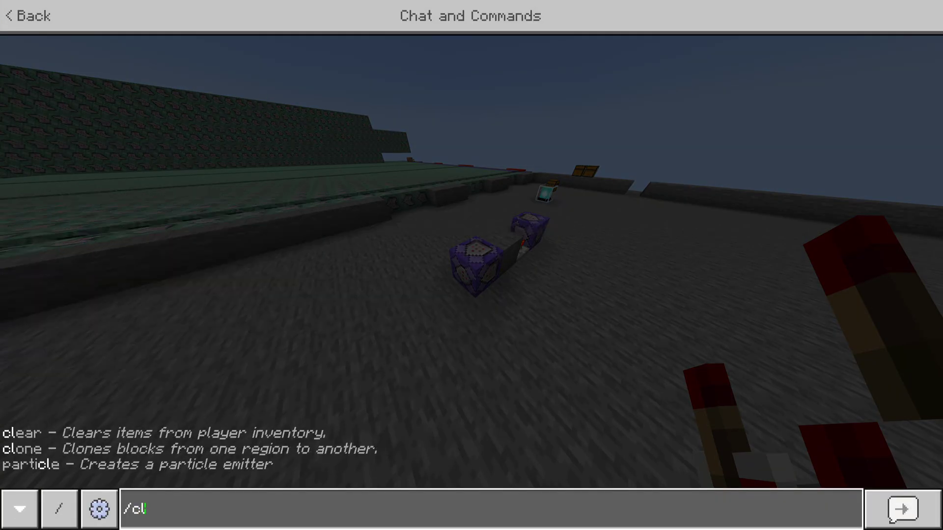
key("Return")
Take a stack of 64 chests and pick a repeating command block into the hotbar
key("e")
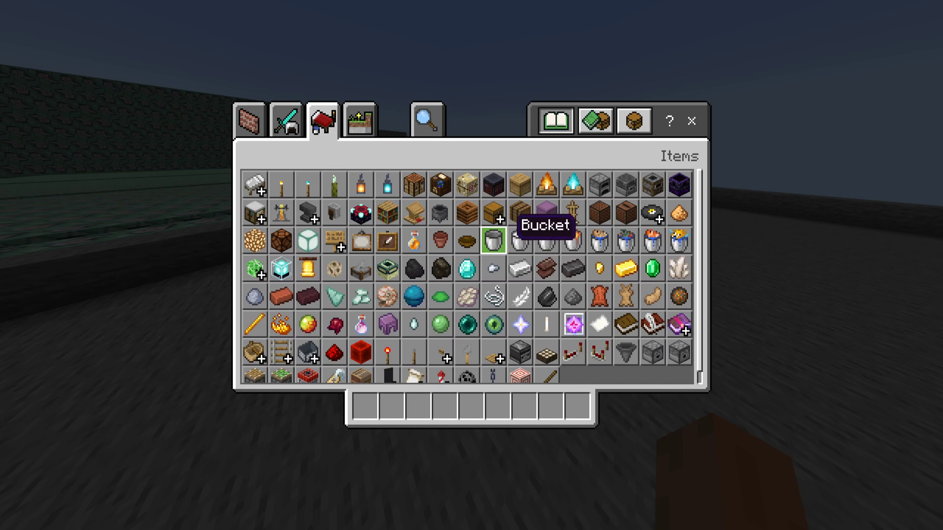
left_click(493, 213)
left_click(520, 212, "shift")
key("e")
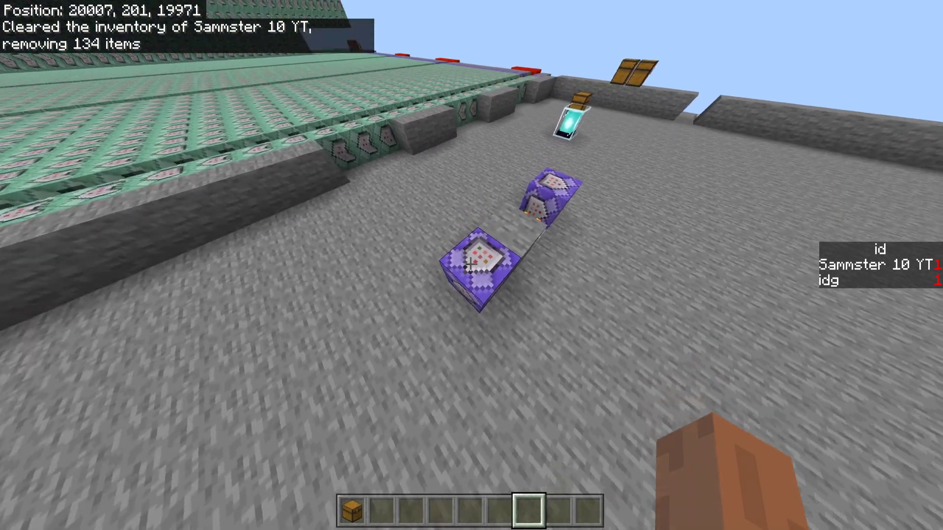
middle_click(470, 266)
Set the new block to Always Active and enter a first draft of the clone command
right_click(469, 265)
left_click(307, 319)
left_click(307, 366)
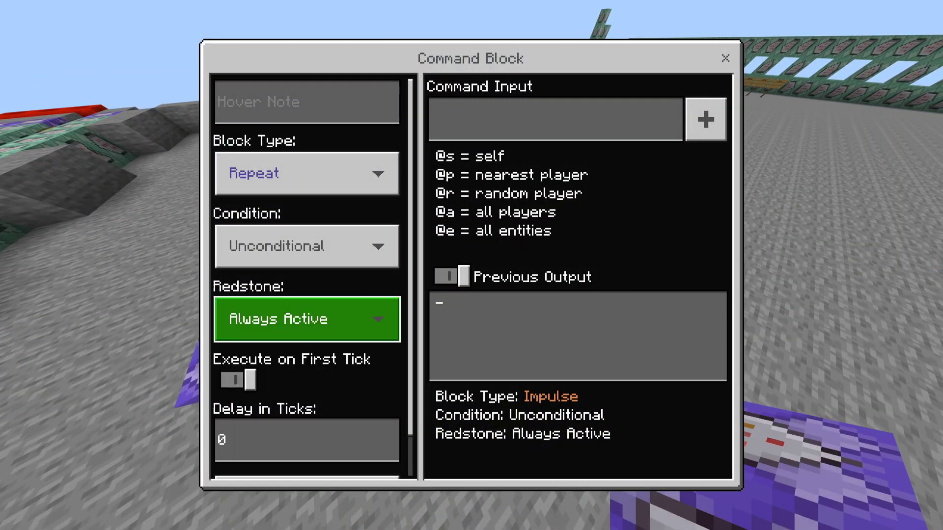
type("clo")
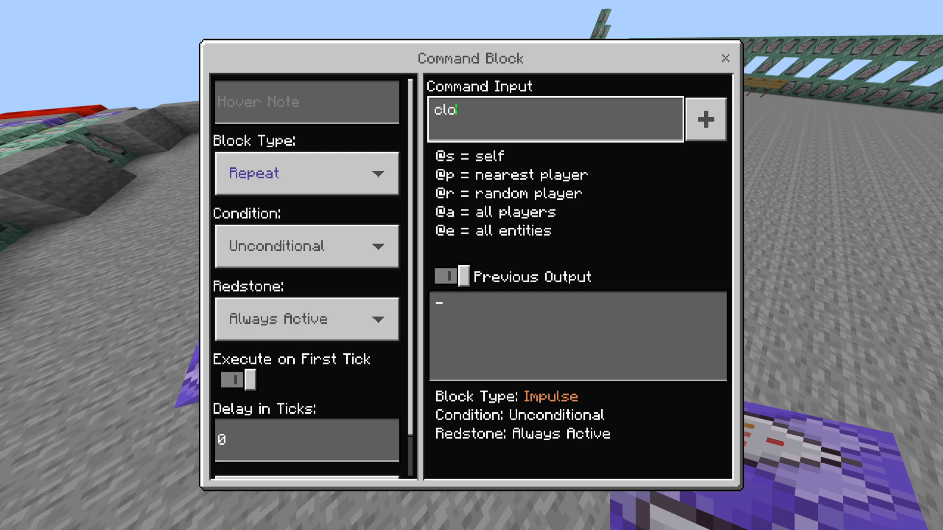
type("ne ~~1~~~")
type("2")
type("1~~2")
key("Escape")
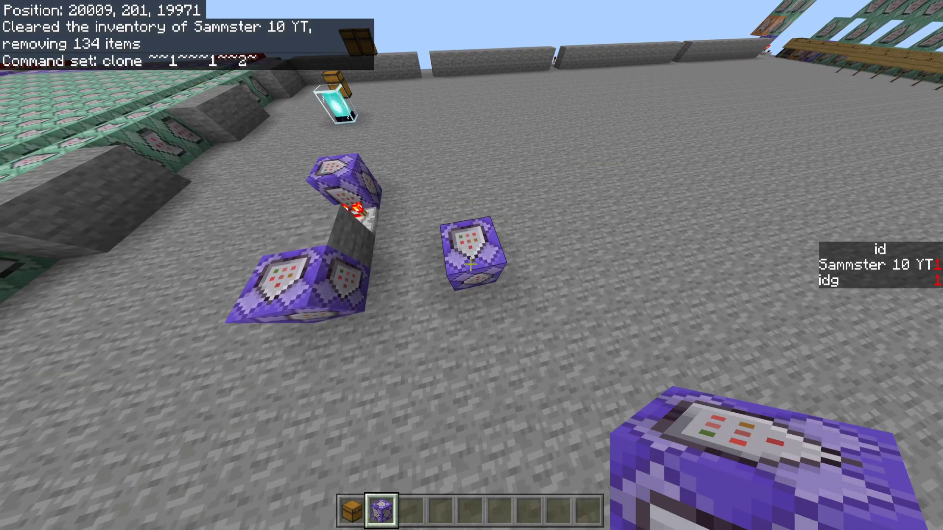
Place a chest on top and correct the command to clone ~~1~ ~~1~ ~~2~
key("1")
right_click(471, 266)
right_click(471, 265)
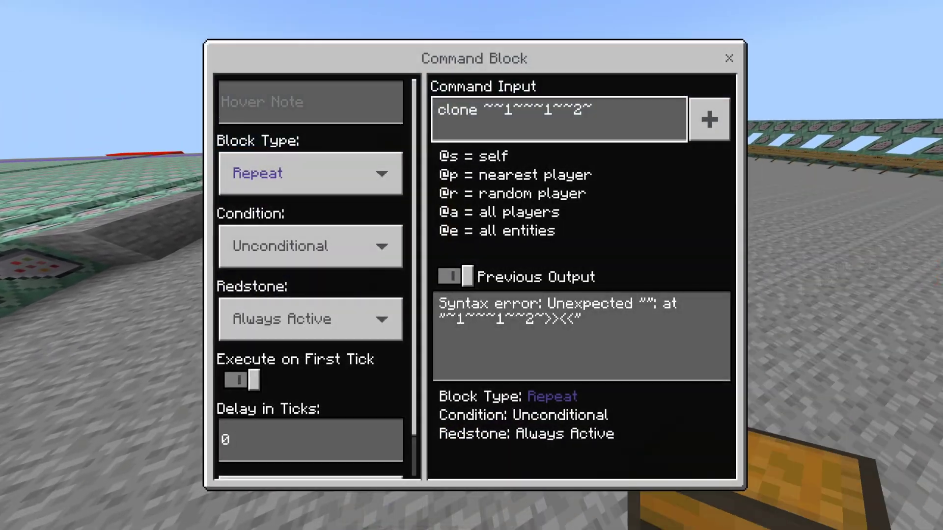
left_click(708, 118)
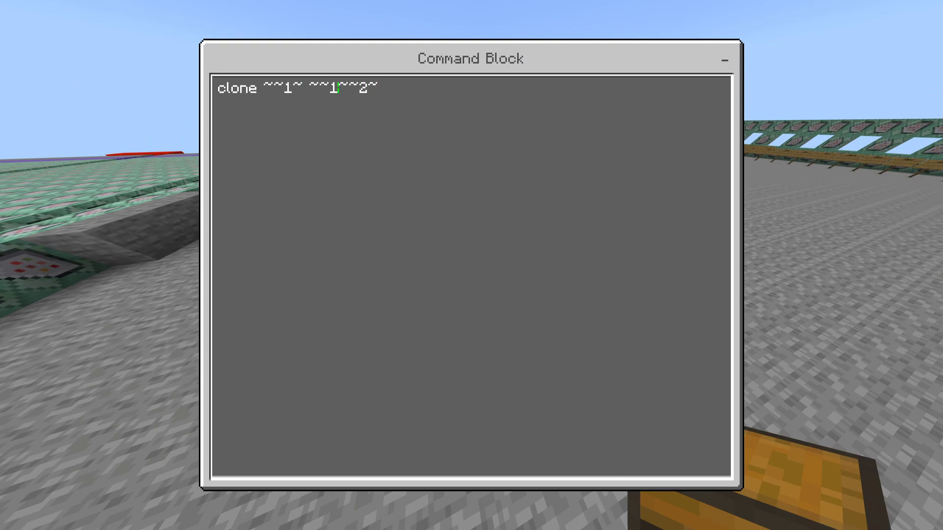
type("~")
key("Escape")
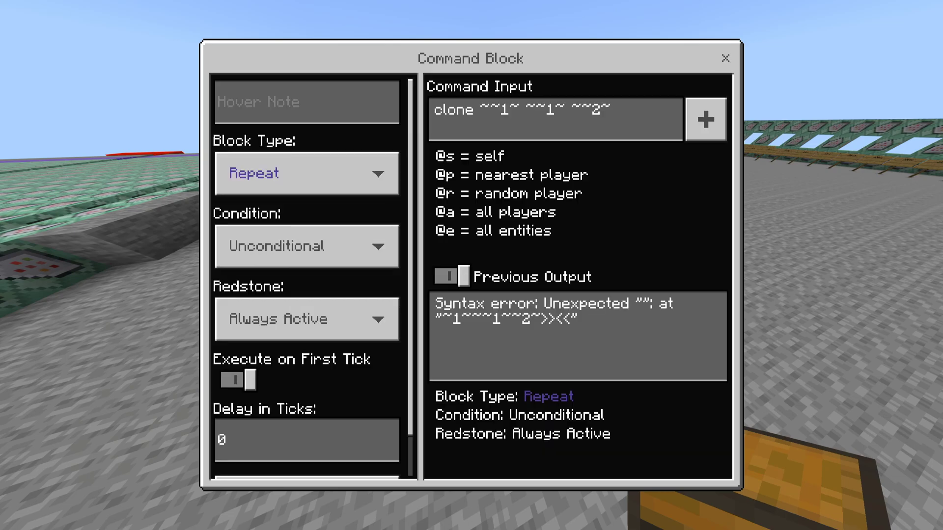
key("Escape")
Run /give @s diamond 1 100 for one diamond and bring the creative inventory back up
key("s")
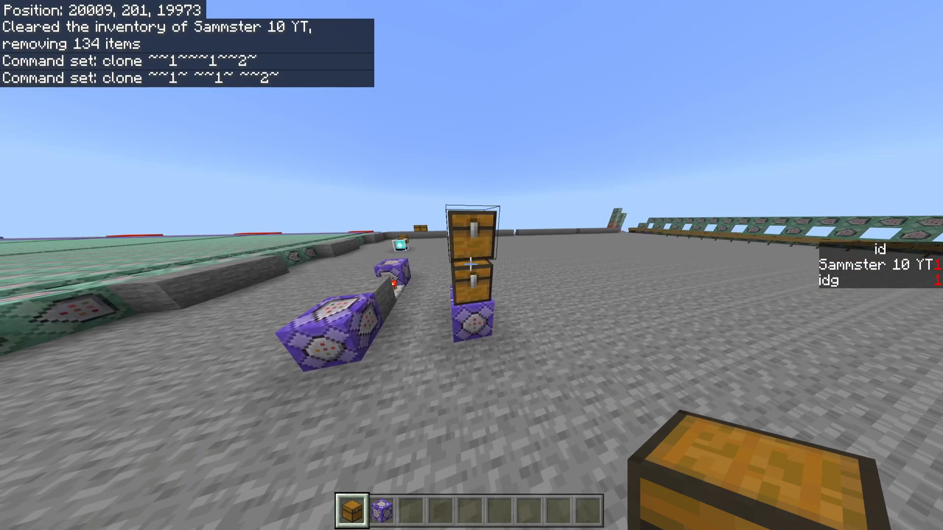
key("e")
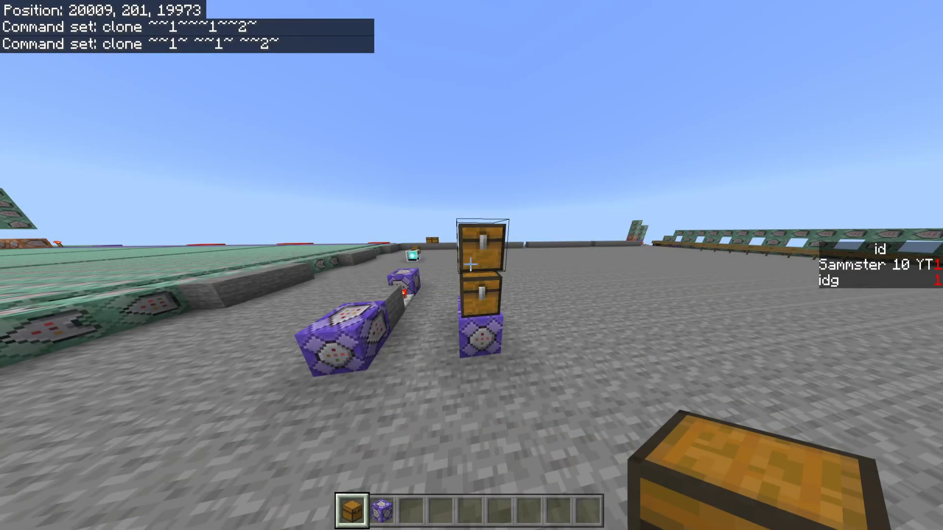
key("slash")
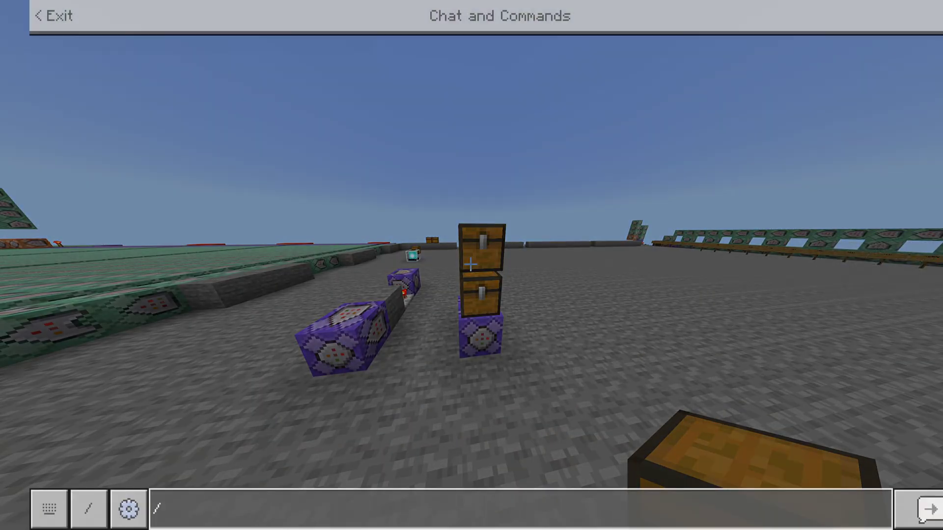
type("give @s diam")
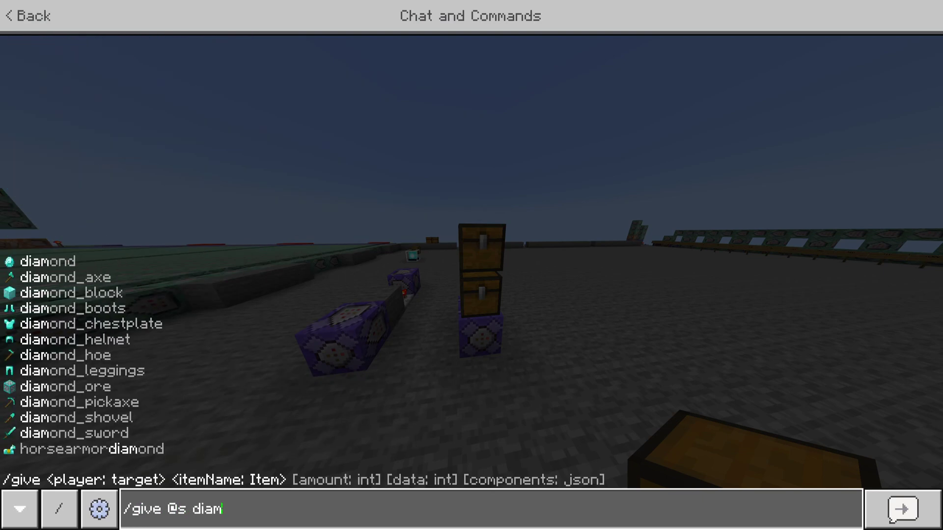
type("ond")
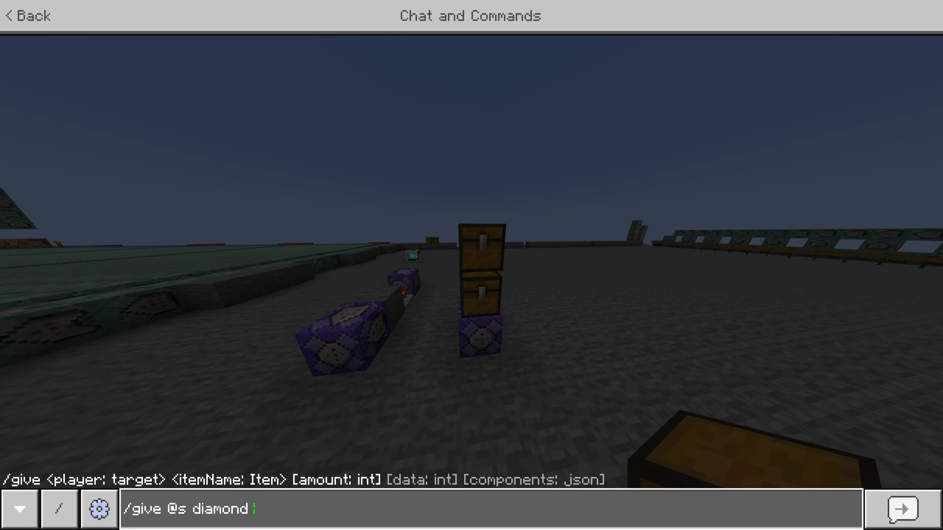
type(" 1 100")
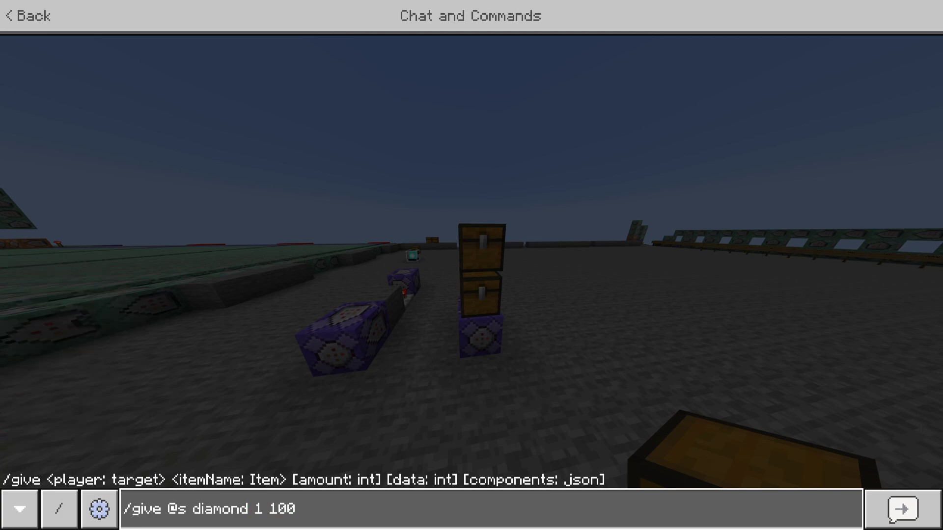
key("Return")
key("e")
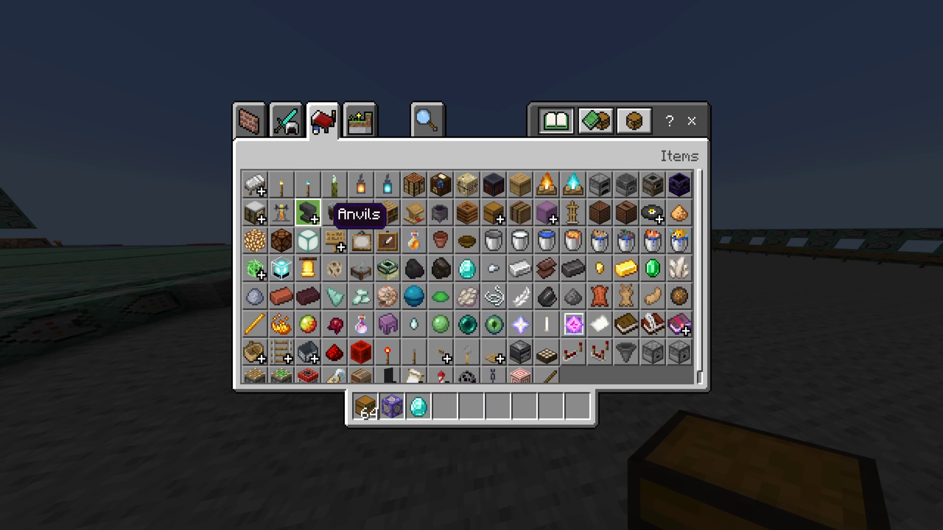
Place an anvil and rename the diamond to 'Diamond - cost $5'
left_click(308, 213, "shift")
key("e")
key("4")
right_click(471, 266)
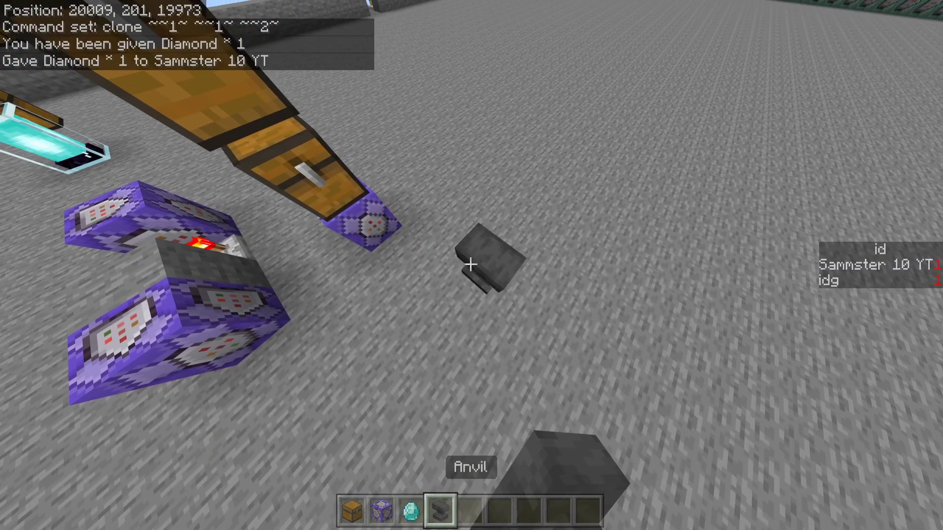
right_click(472, 265)
left_click(418, 372, "shift")
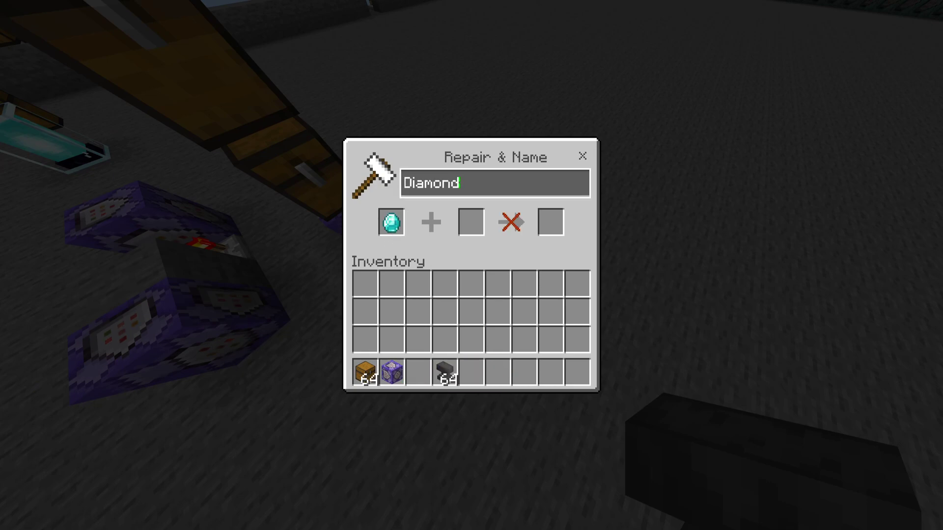
type("- ")
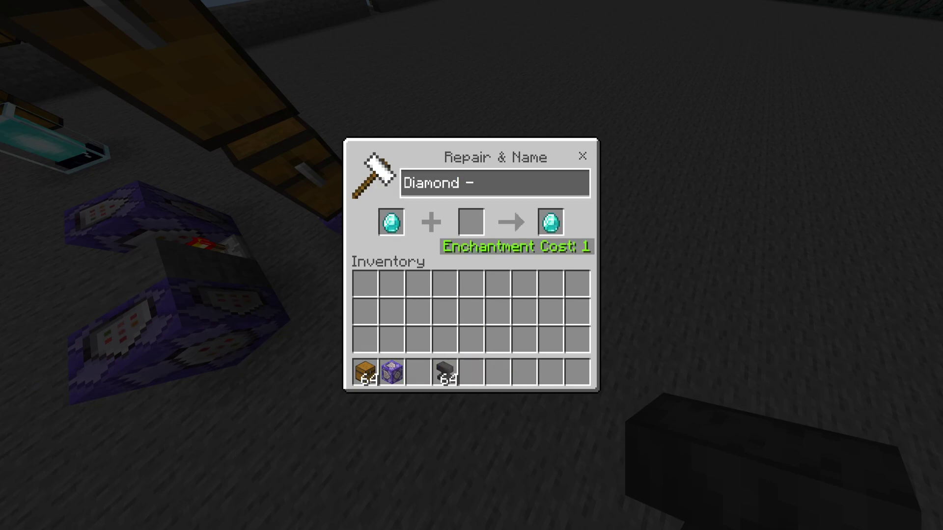
type("cost $5")
key("Return")
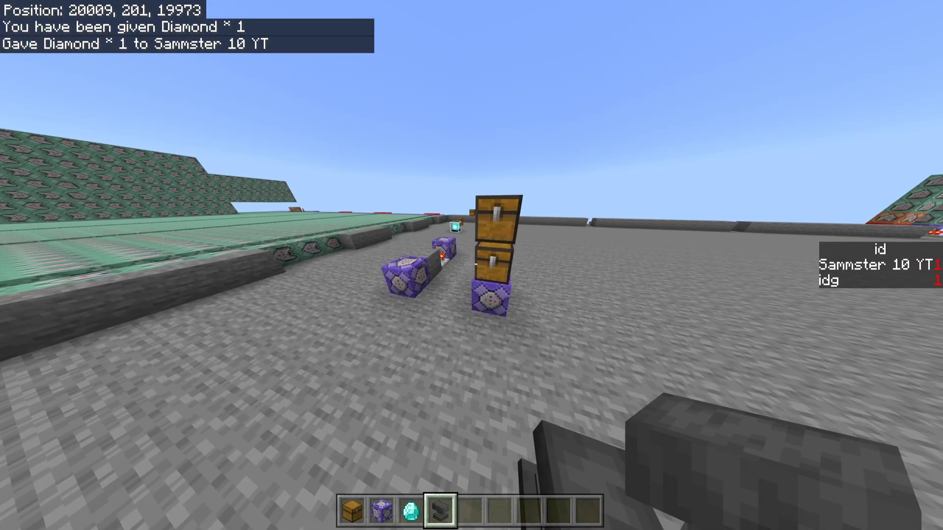
Store the renamed diamond in the chest and check that it is there
right_click(471, 265)
left_click(418, 372)
left_click(471, 210)
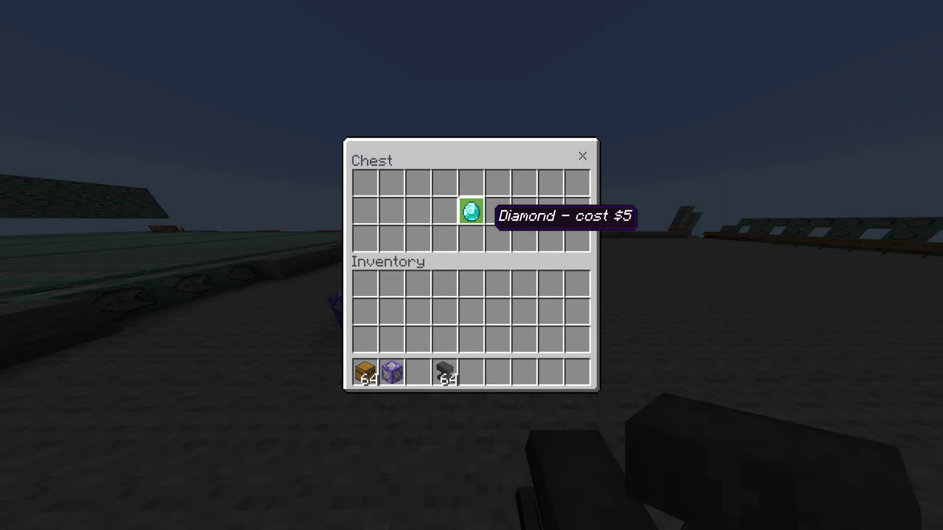
key("Escape")
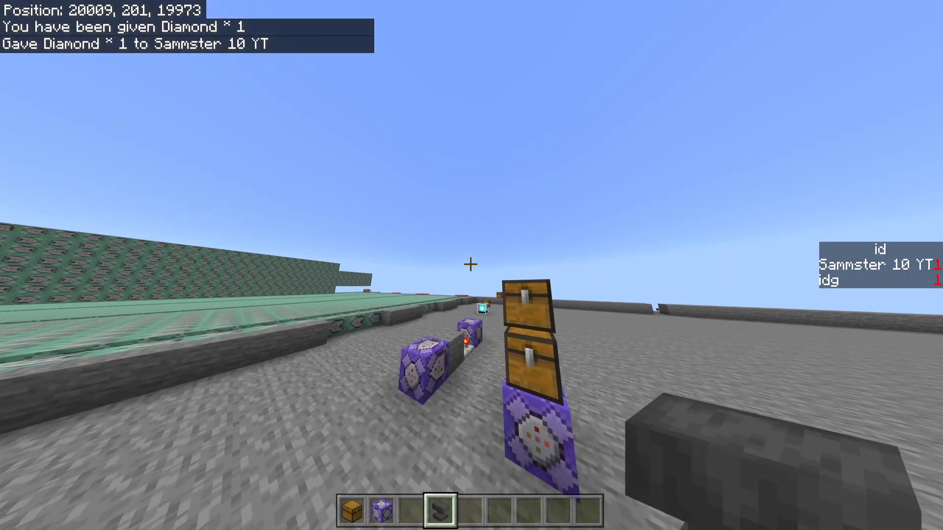
right_click(471, 265)
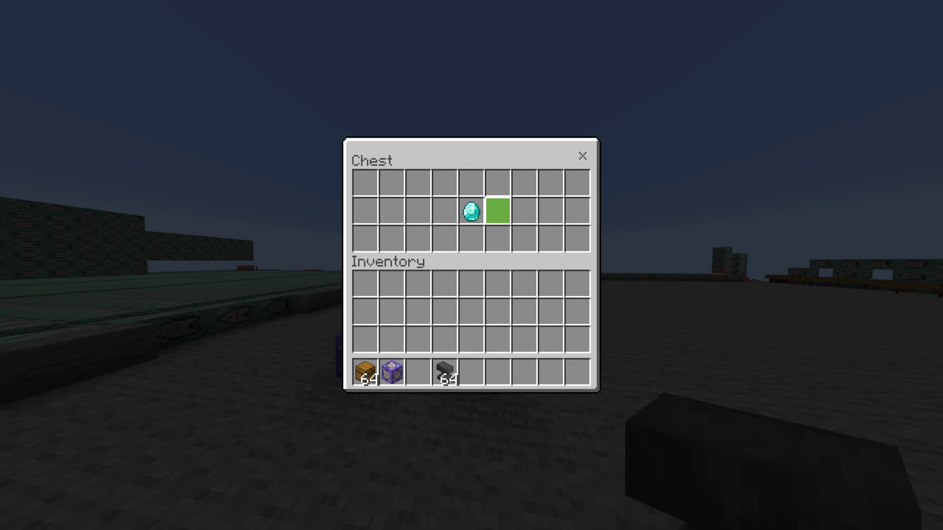
left_click(472, 211)
key("Escape")
Set the clone command block's delay to 10 ticks
right_click(471, 265)
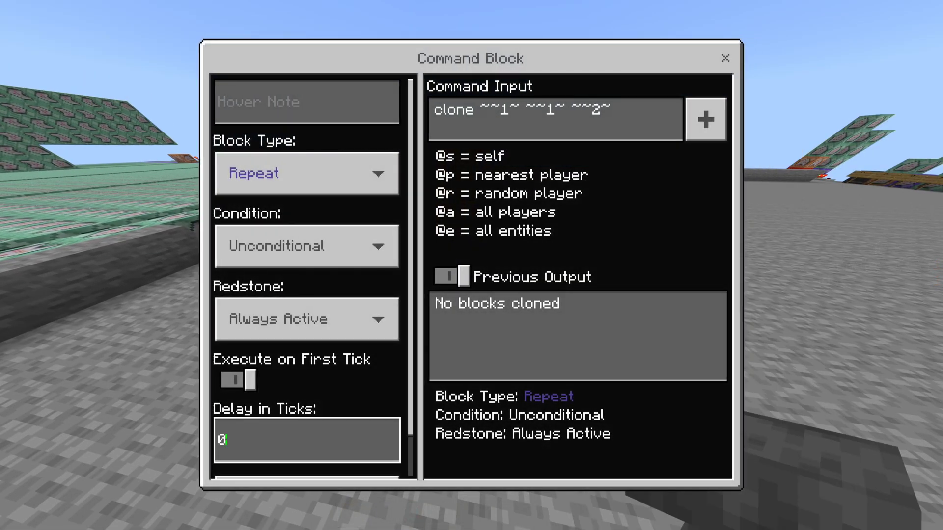
key("BackSpace")
type("10")
key("Escape")
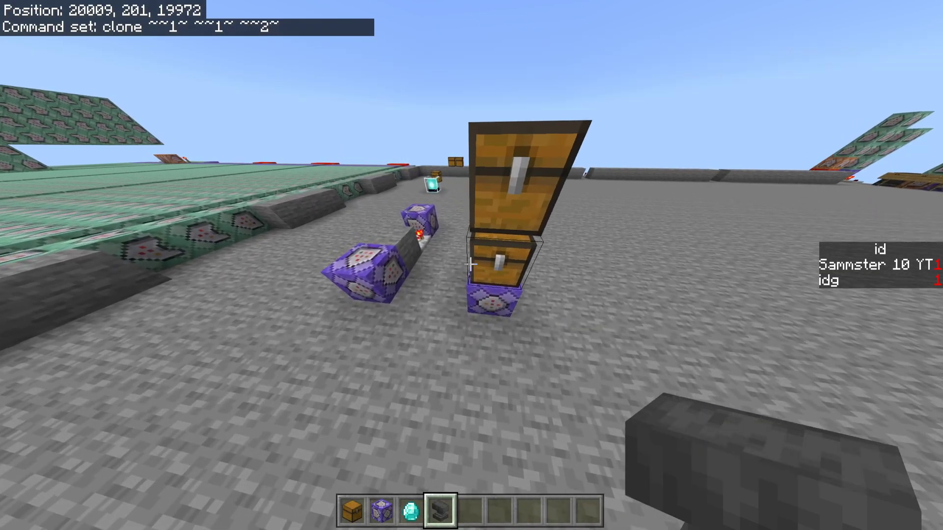
Start entering clear @p[scores={id=1}] diamond 100 in the next command block
key("a")
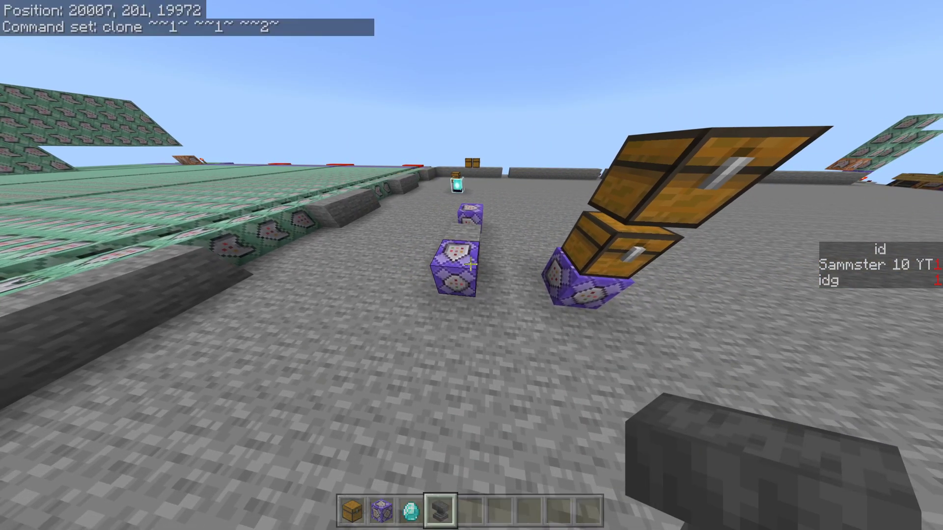
right_click(472, 265)
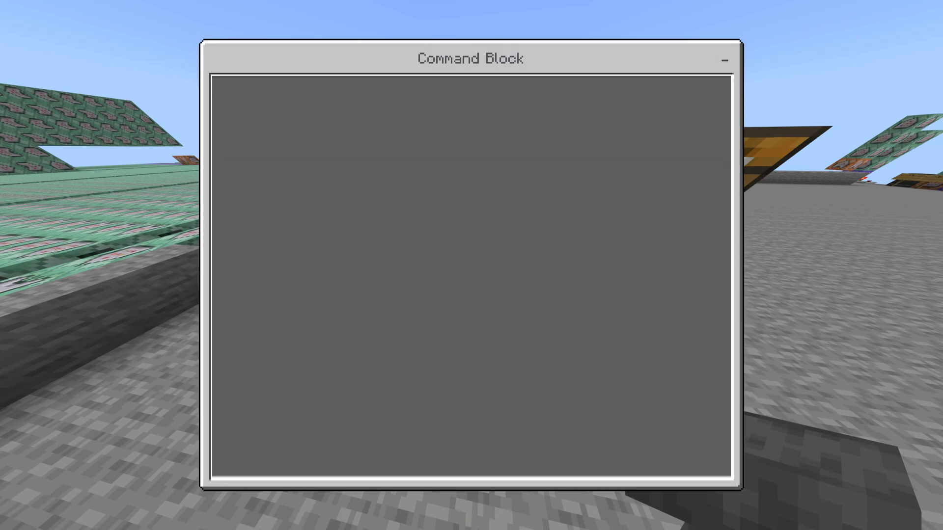
type("clear @p[scor")
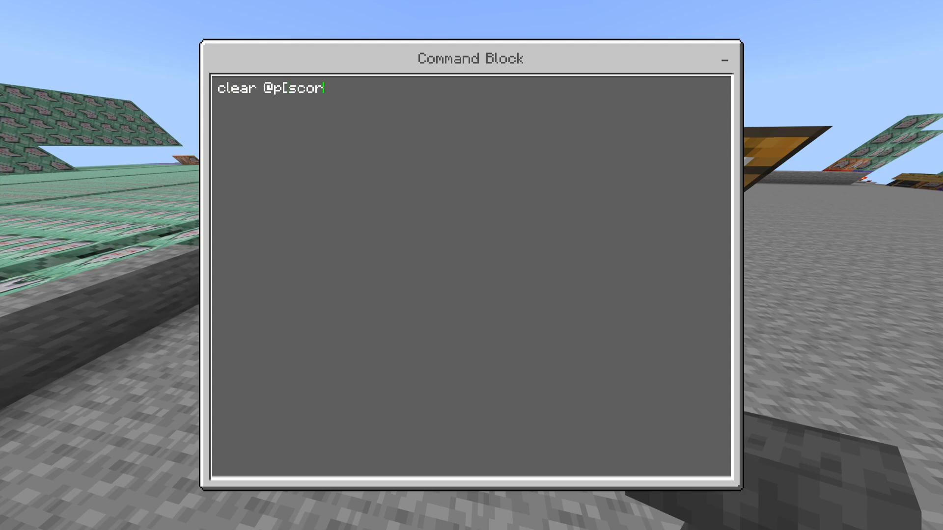
type("es={id=1}] diamond")
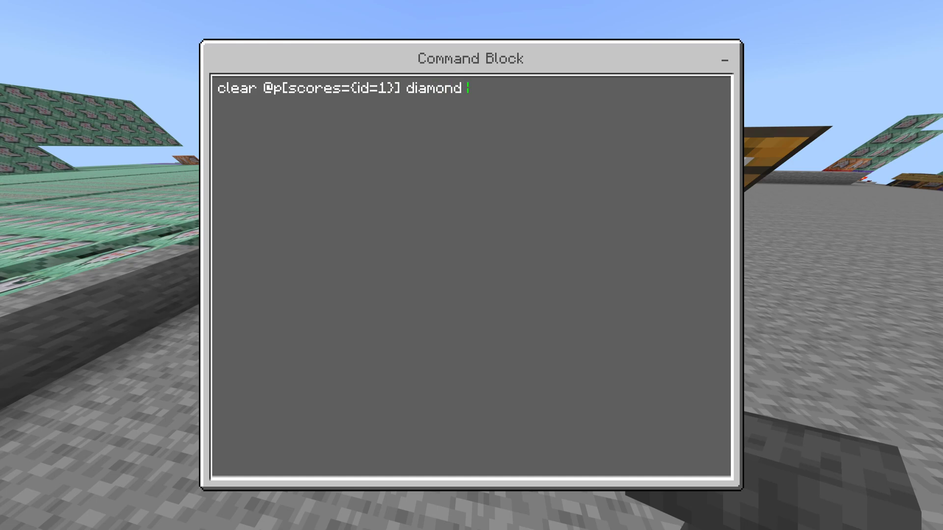
type(" 1 100")
type("0")
type(" 1")
Place a new command block and make it a conditional, always-active chain block
key("Escape")
key("2")
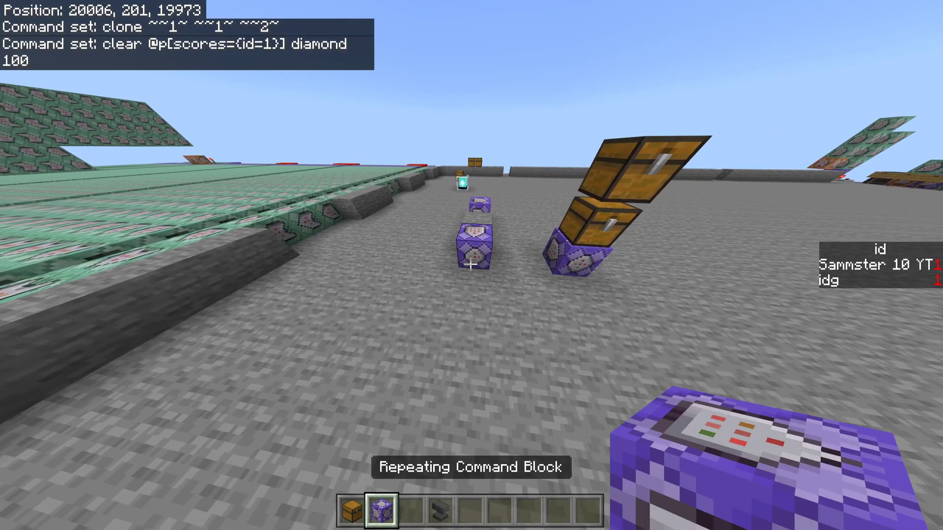
right_click(470, 264)
right_click(470, 264)
left_click(305, 246)
left_click(305, 171)
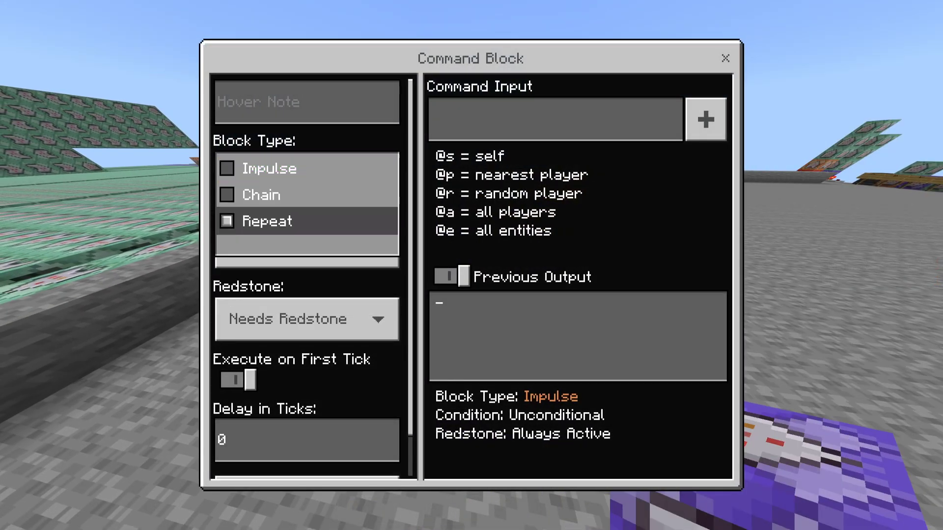
key("Up")
key("Return")
key("Down")
key("Down")
key("Return")
key("Return")
key("Return")
key("Up")
key("Return")
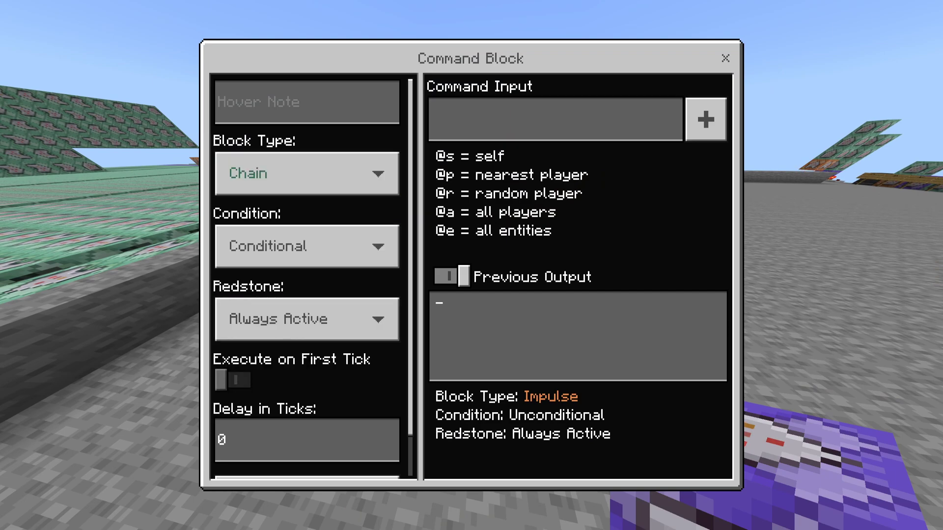
key("Return")
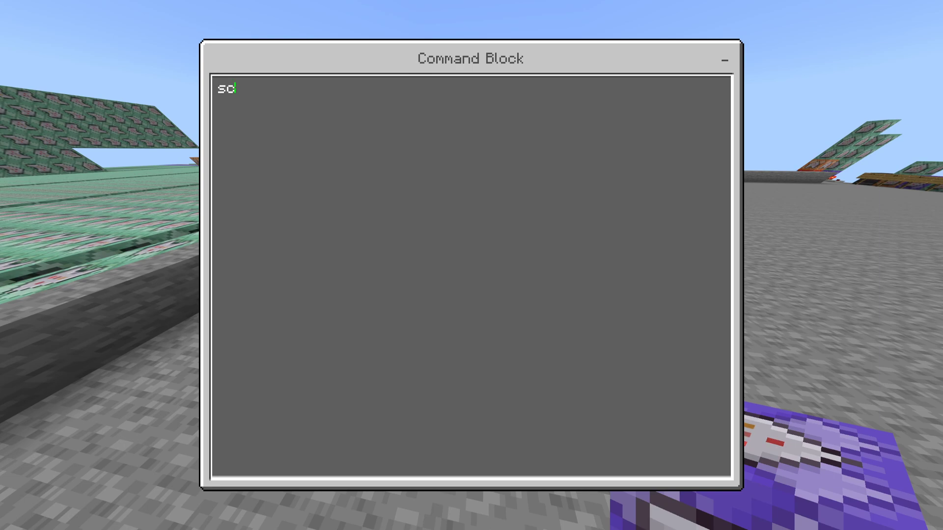
Give the chain block the command scoreboard players test @p[scores={id=1}] money 5
key("BackSpace")
key("BackSpace")
type("scoreboard playe")
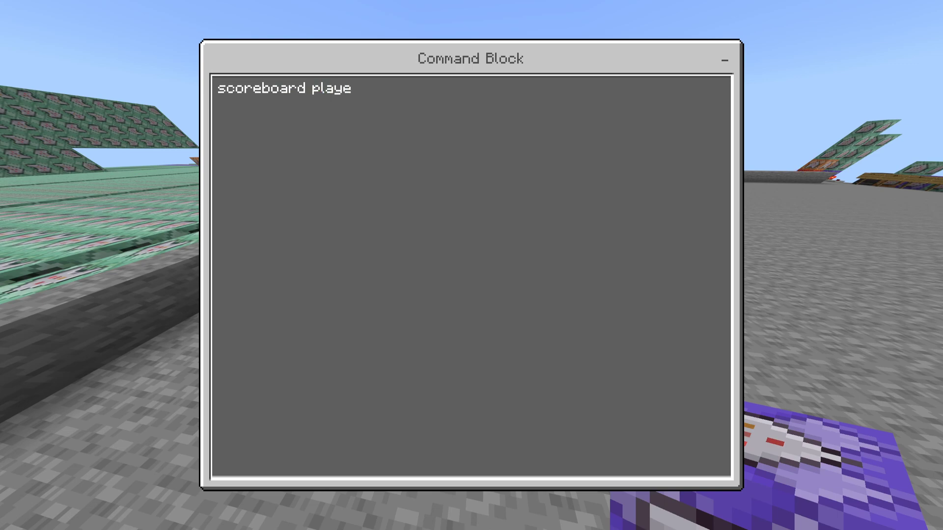
type("rs test @p[score")
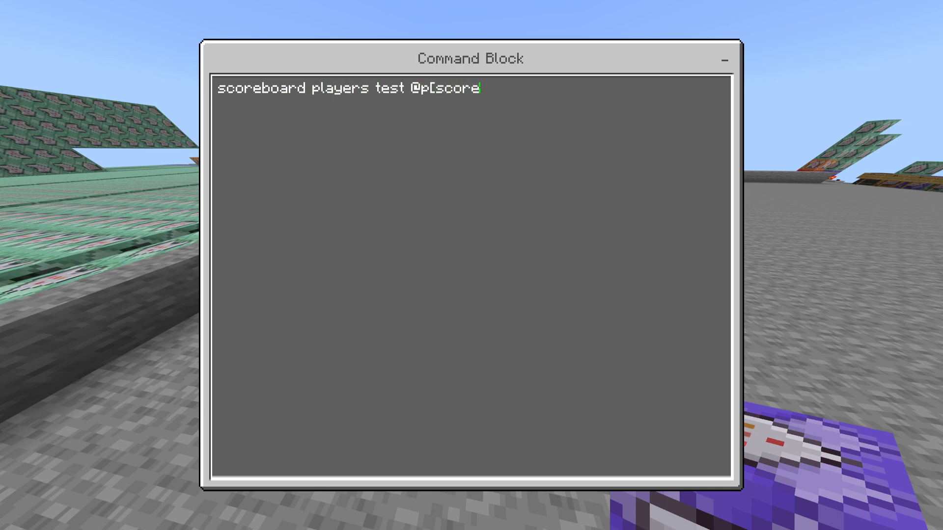
type("s={id=1}] money")
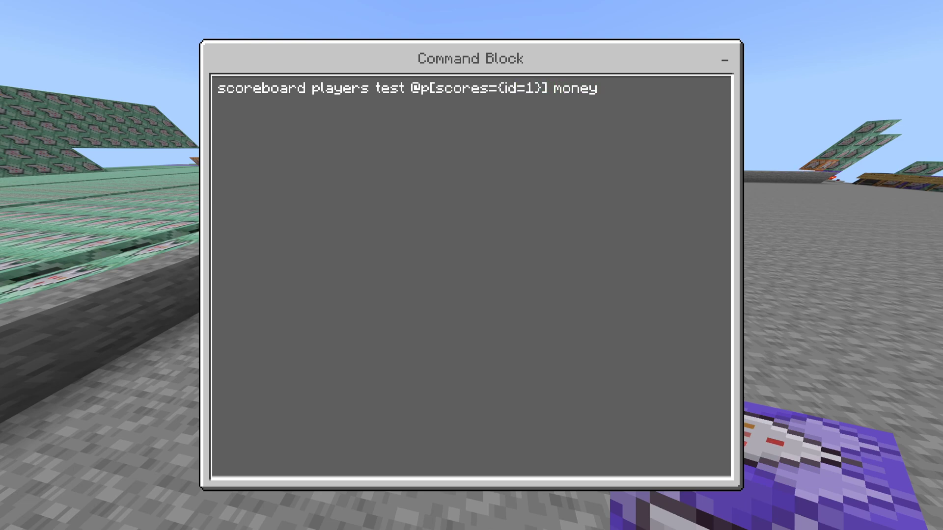
type(" 5")
key("Escape")
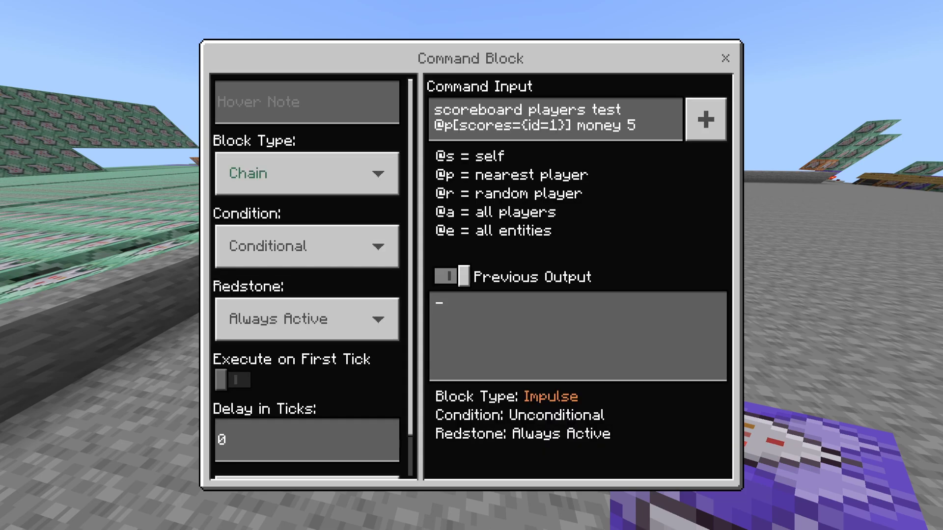
key("Escape")
right_click(471, 265)
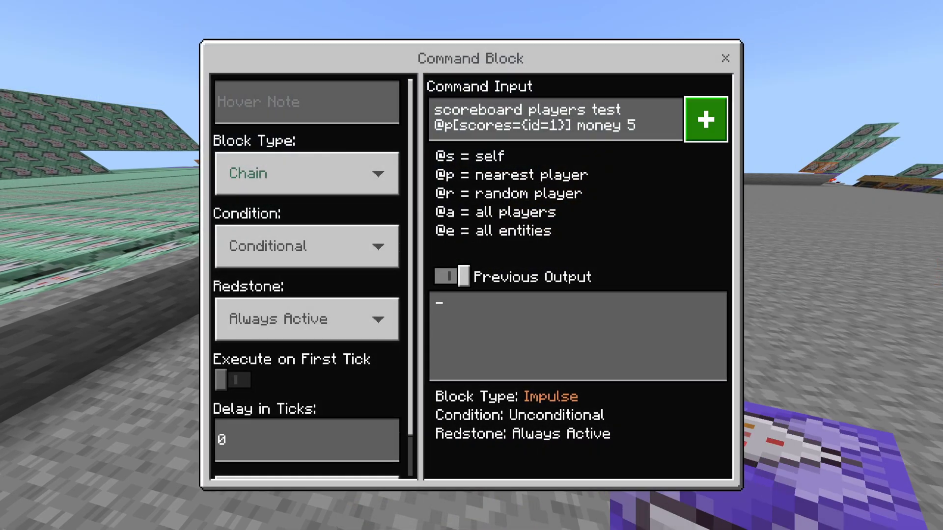
left_click(706, 120)
key("Escape")
key("Escape")
Place a copy of the test block and change 'test' to 'remove' in its money 5 command
scroll(471, 265, "down", 1)
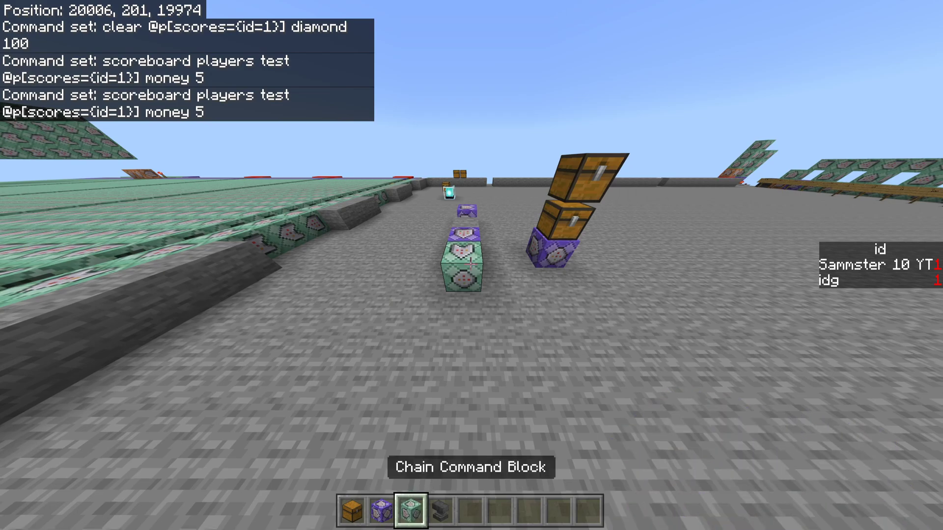
right_click(471, 265)
left_click(706, 120)
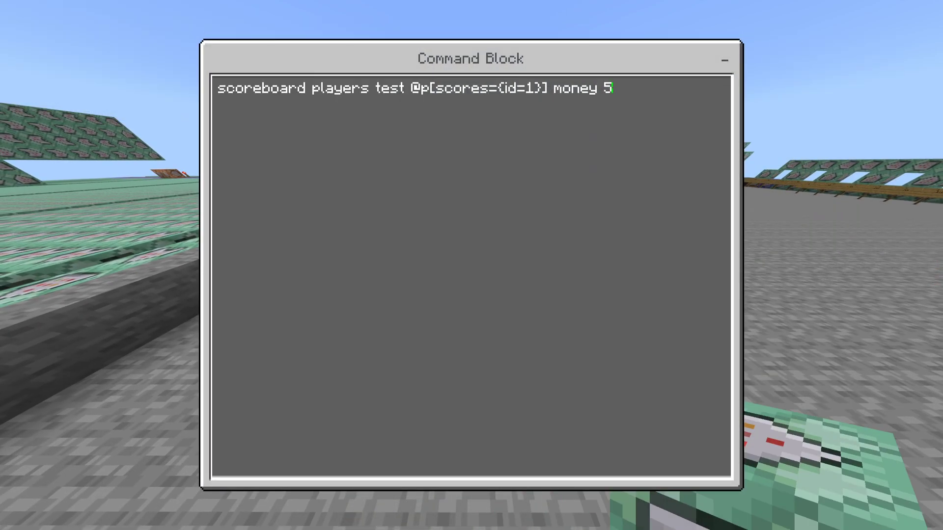
key("BackSpace")
key("BackSpace")
key("BackSpace")
key("BackSpace")
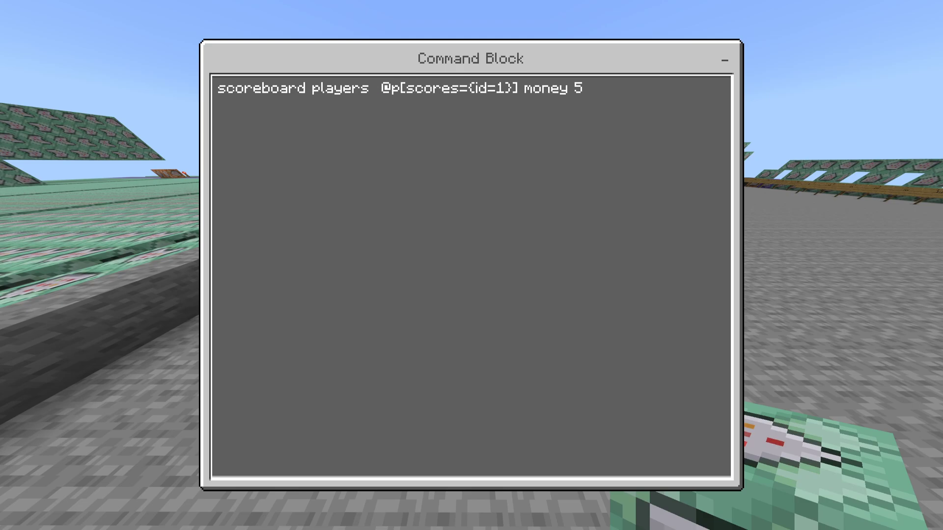
type("remove")
key("Escape")
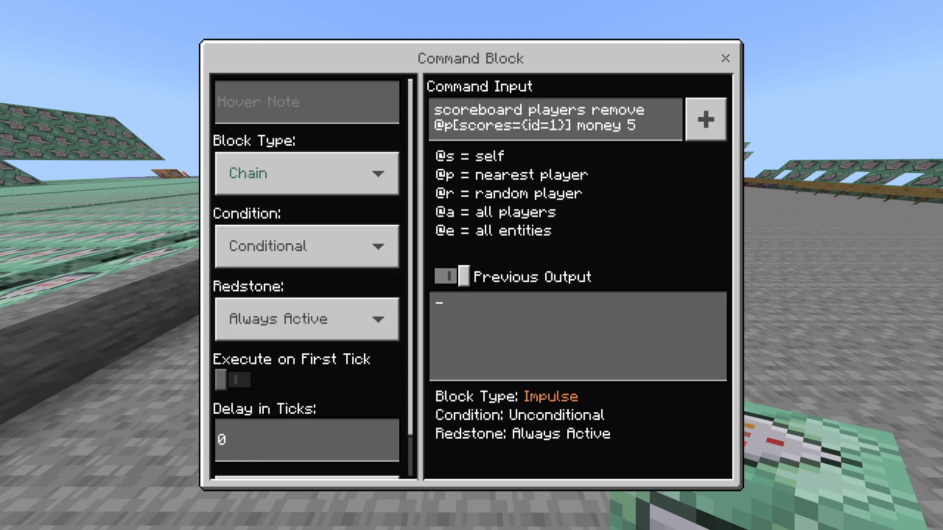
key("Escape")
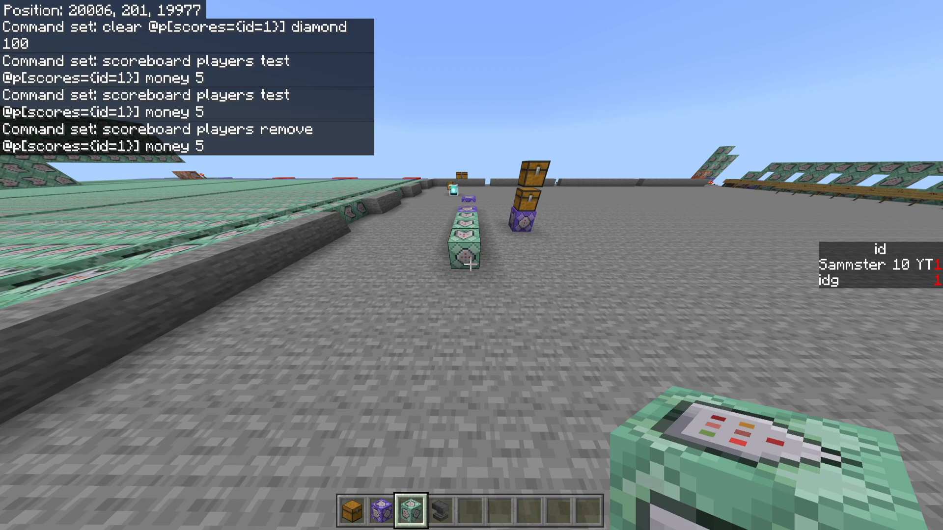
Set the next chain block's command to give @p[scores={id=1}] diamond
right_click(468, 259)
left_click(705, 118)
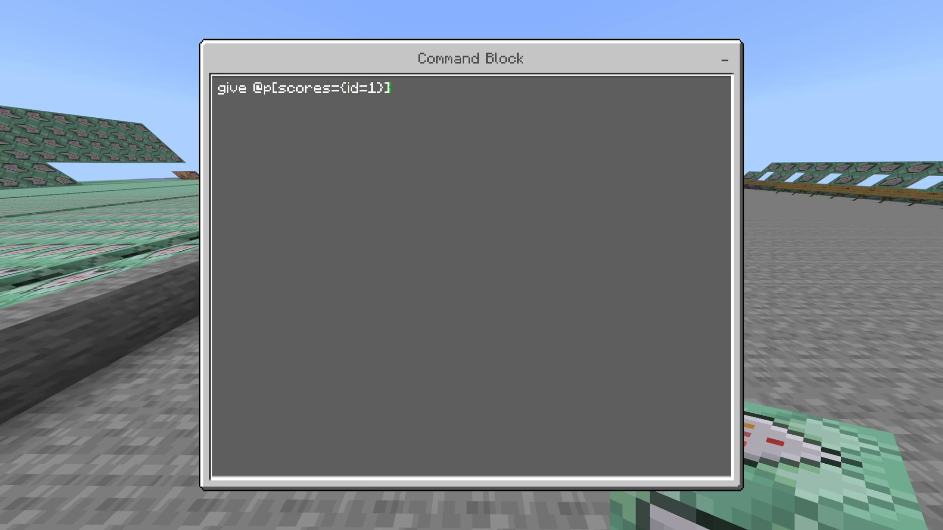
key("Escape")
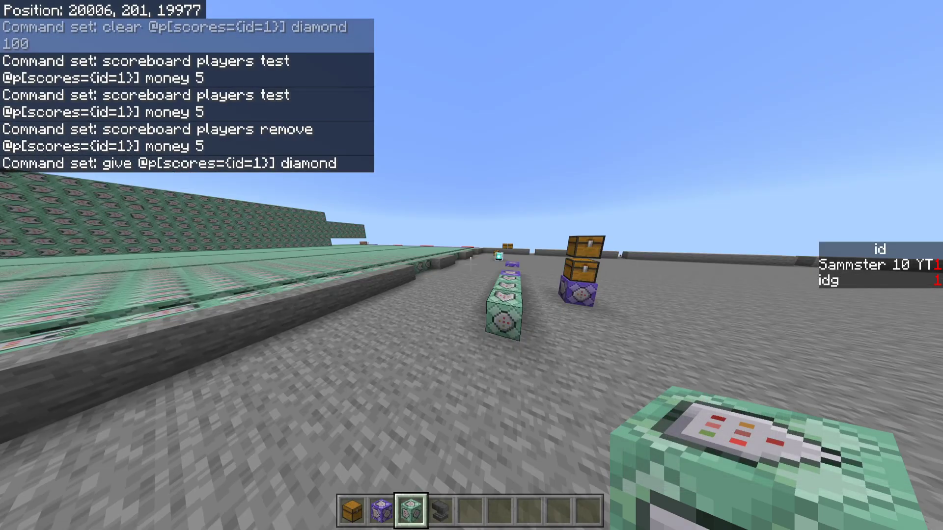
Check the shop chest's contents and the player list in the pause menu
key("w")
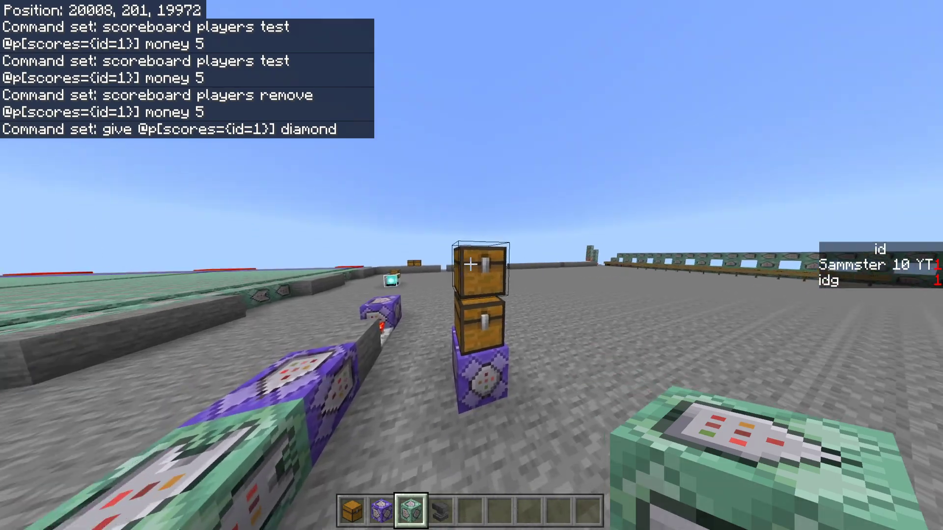
right_click(471, 264)
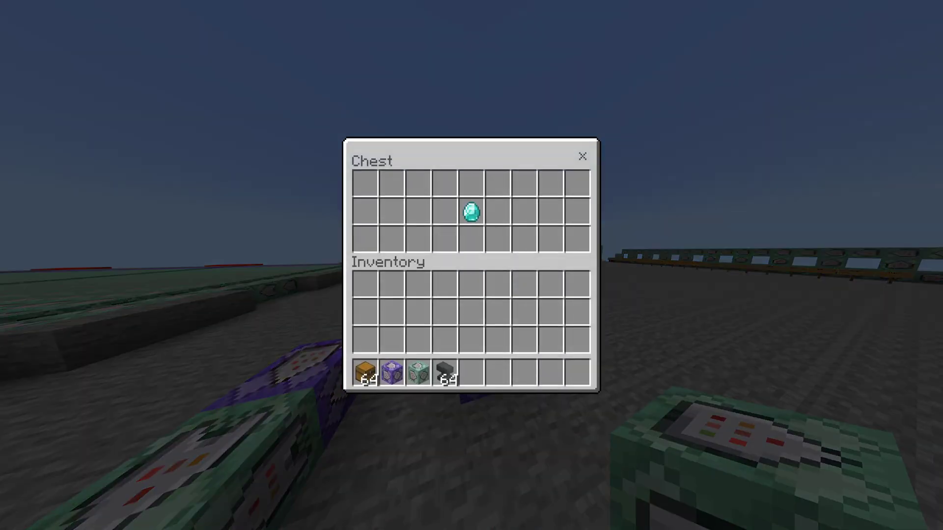
key("Escape")
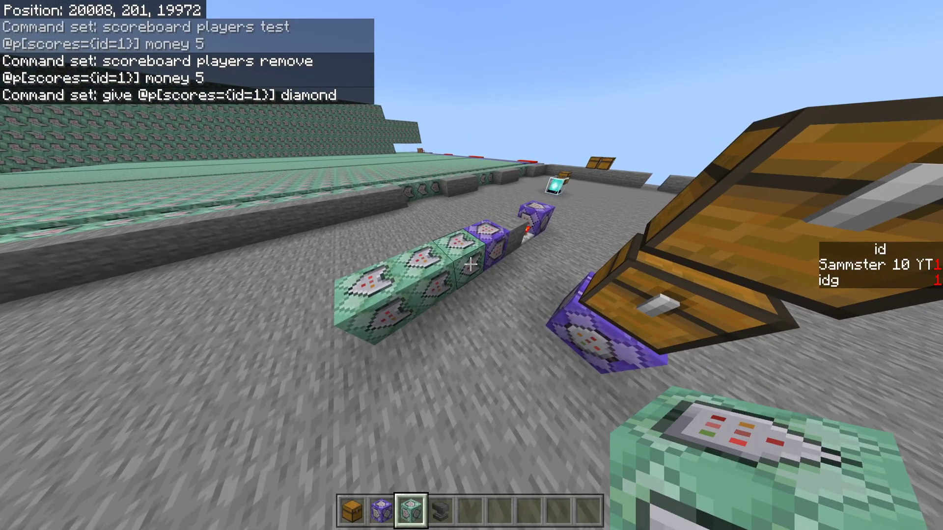
key("Escape")
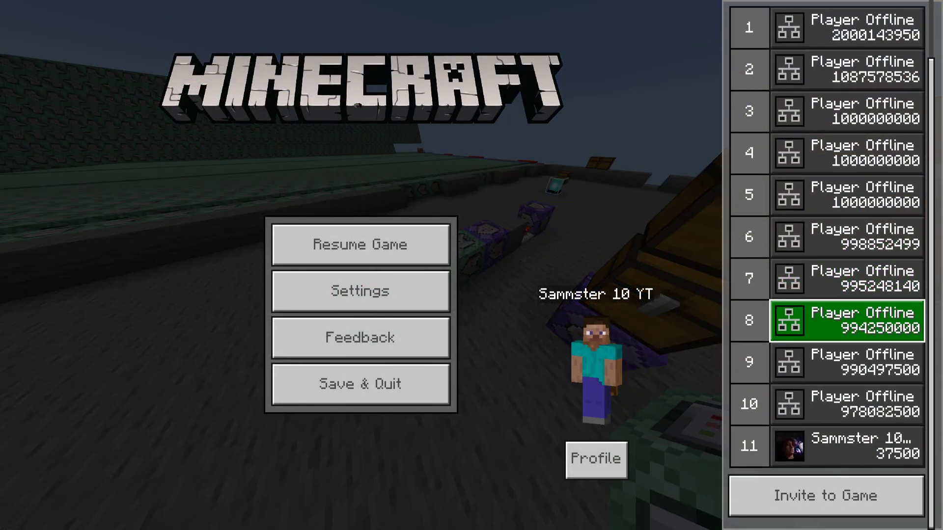
key("Down")
key("Down")
key("Down")
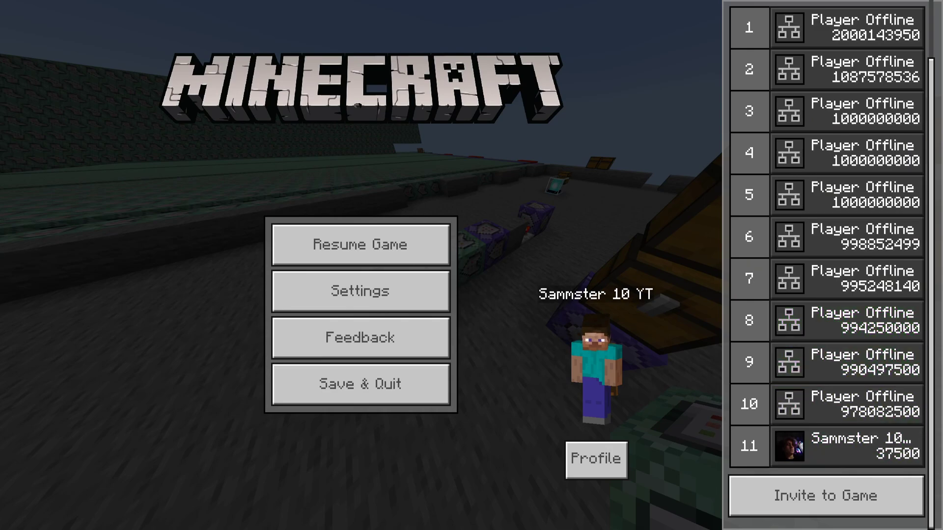
key("Escape")
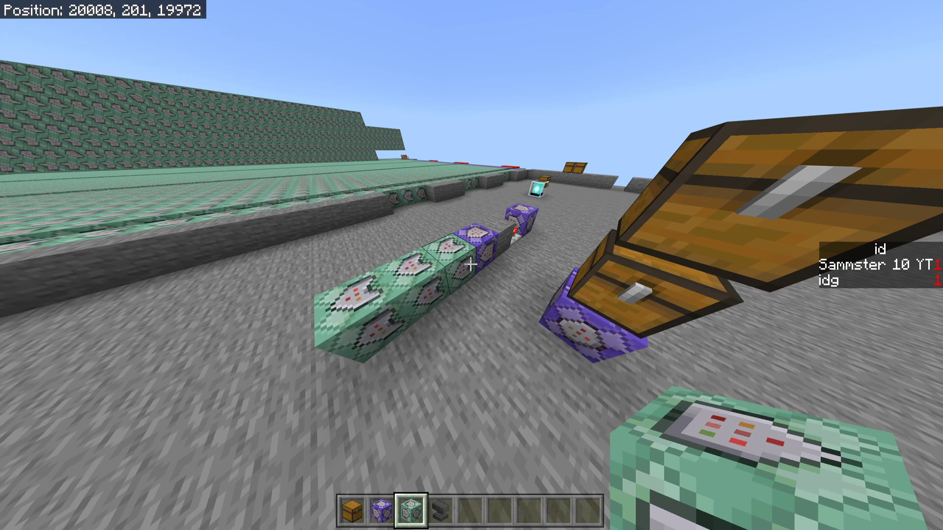
Walk up to the shop chest and buy a diamond from it
key("s")
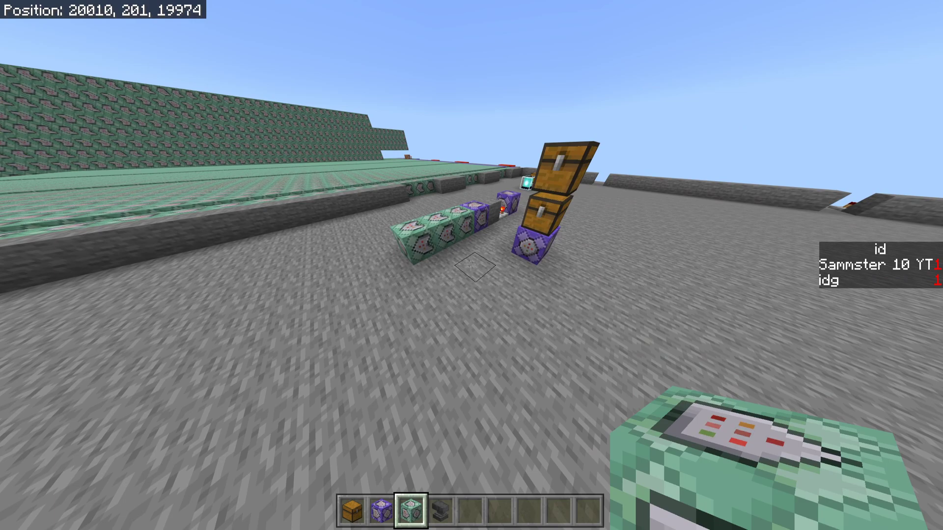
key("w")
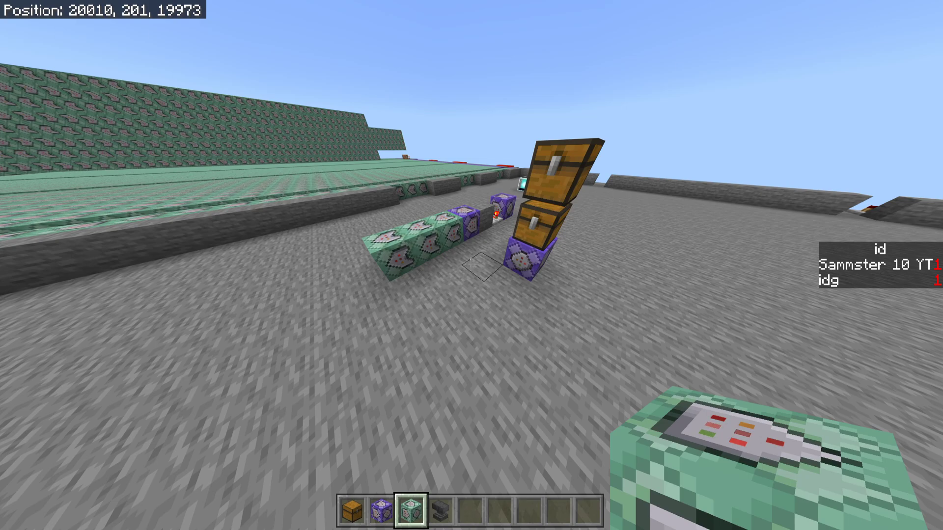
key("w")
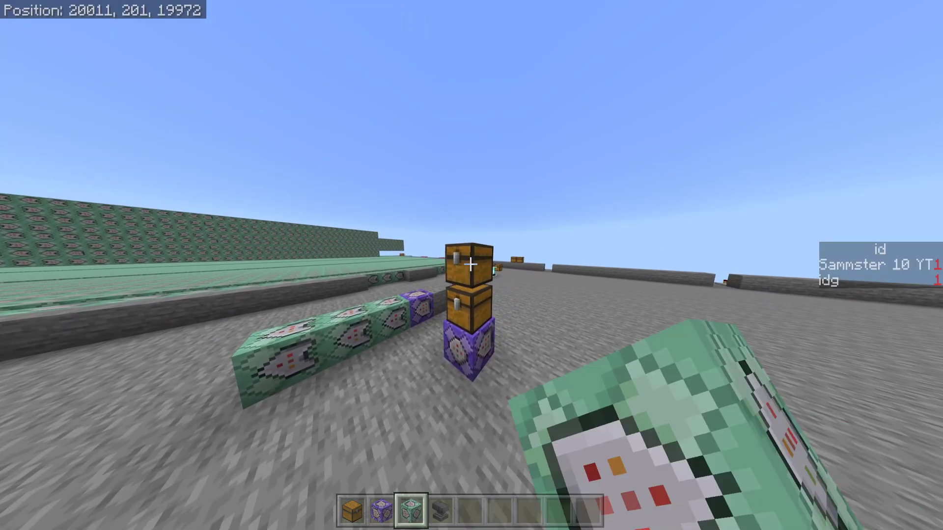
right_click(471, 265)
left_click(471, 211)
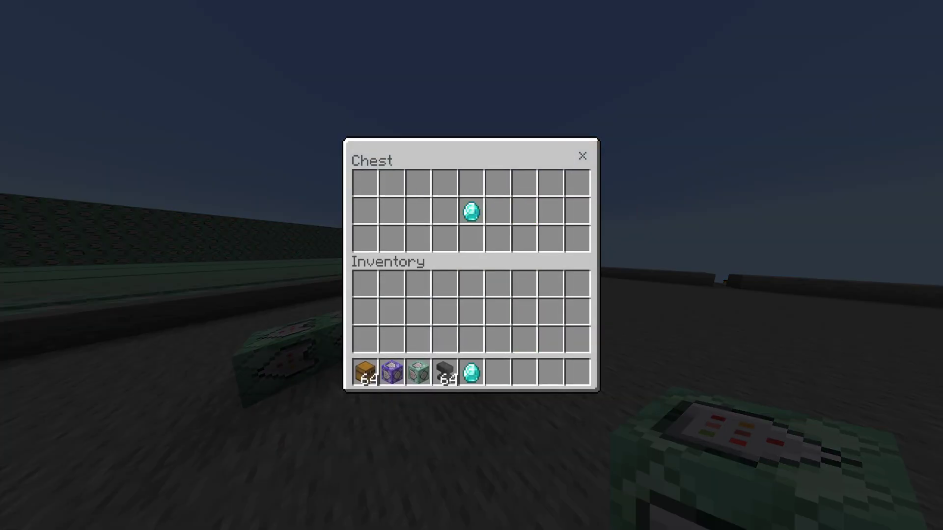
key("Escape")
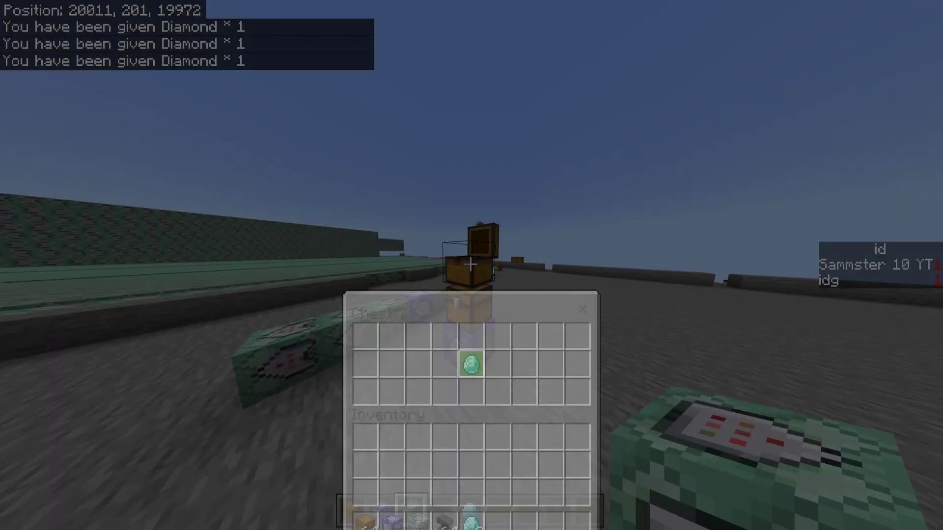
Check player scores in the pause menu, then pick a chain command block into the hotbar
key("Escape")
key("Escape")
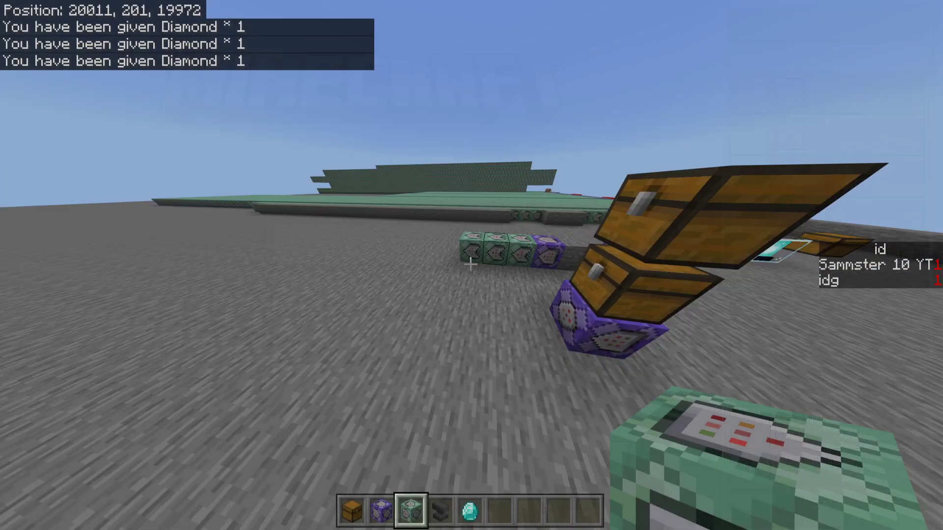
key("d")
middle_click(471, 266)
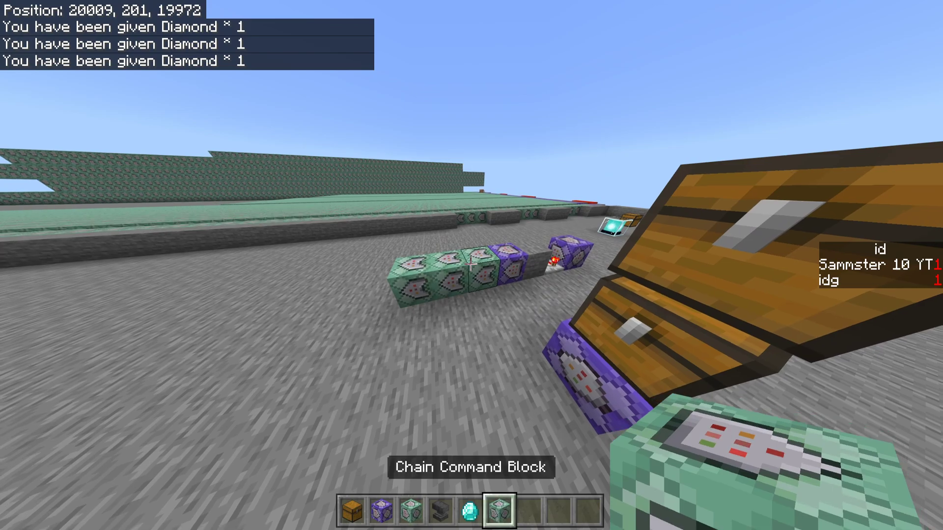
Place a chain command block at the end of the command-block line
key("s")
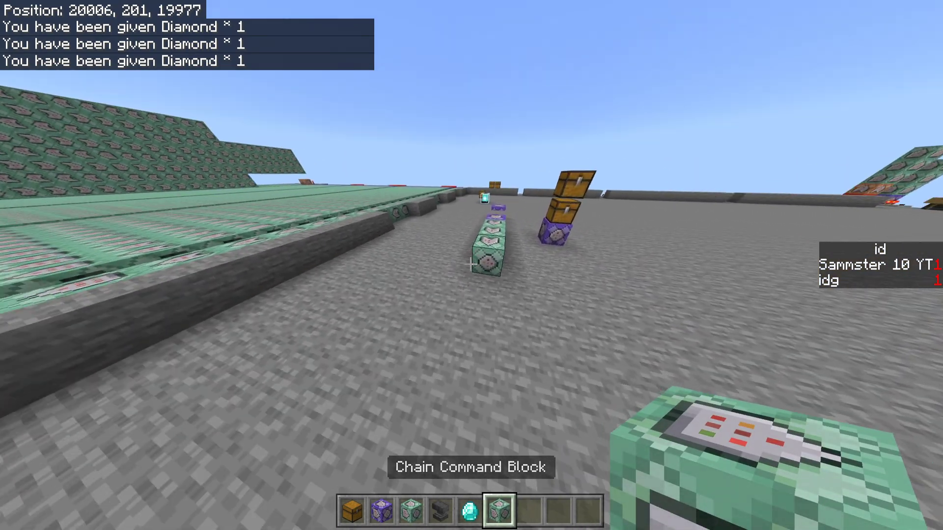
right_click(471, 265)
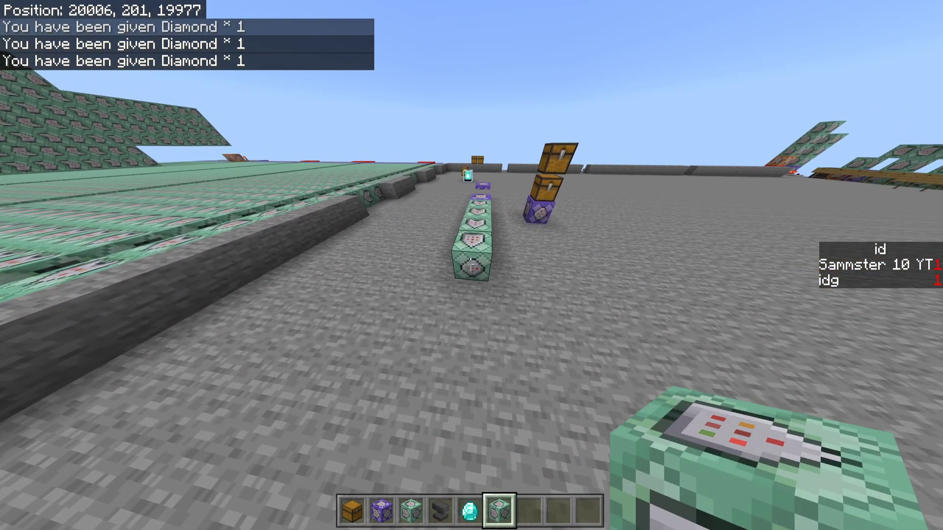
right_click(471, 265)
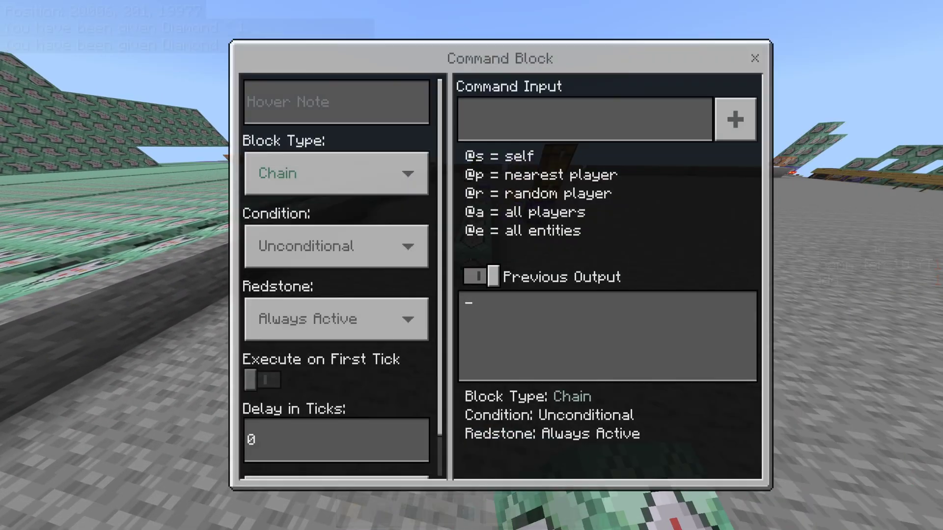
key("Escape")
Set the repeating block's command to clear @p[scores={id=1}] diamond 100
key("w")
key("w")
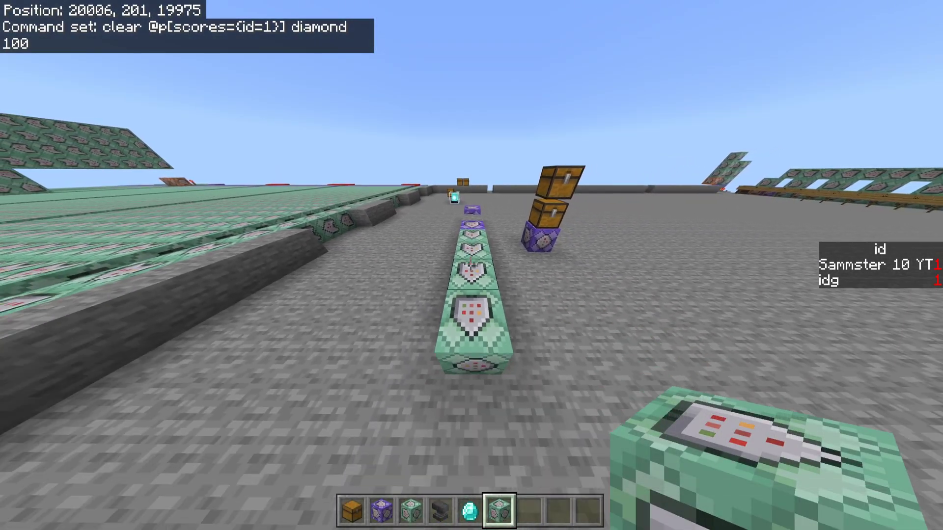
key("s")
key("w")
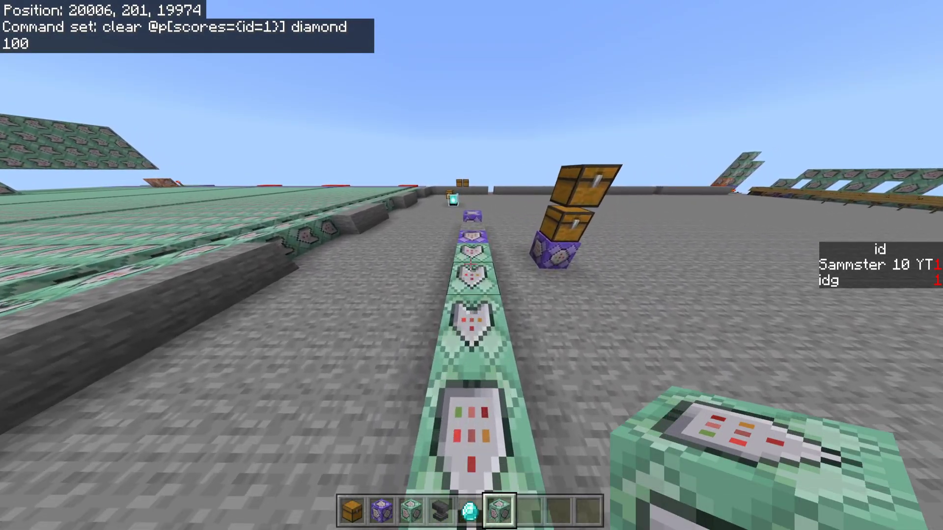
right_click(472, 265)
left_click(554, 118)
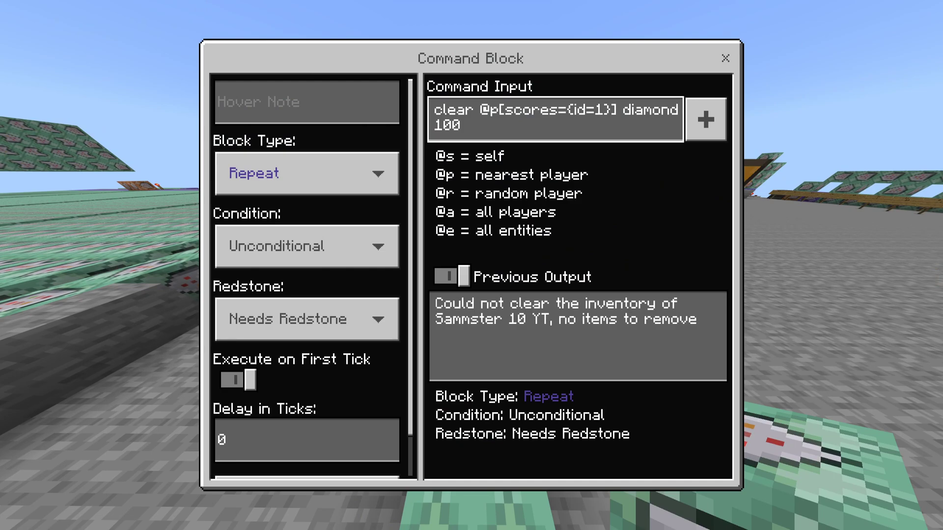
key("Escape")
key("s")
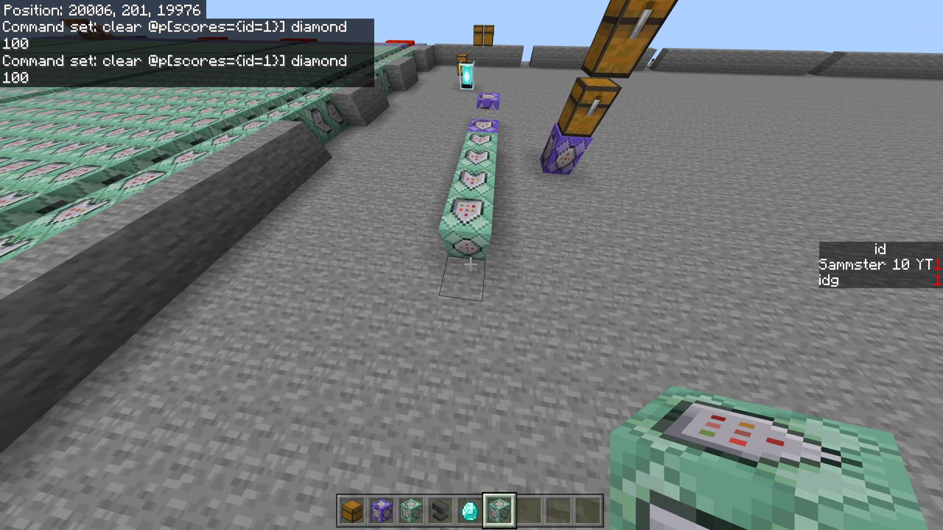
key("w")
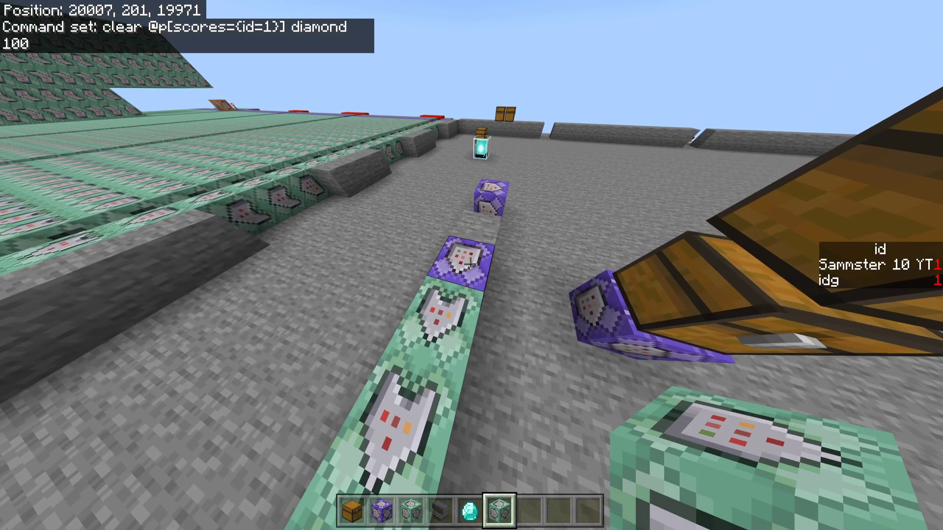
Place a copy of the repeating block and change its diamond clear command to id 2
middle_click(472, 265)
key("s")
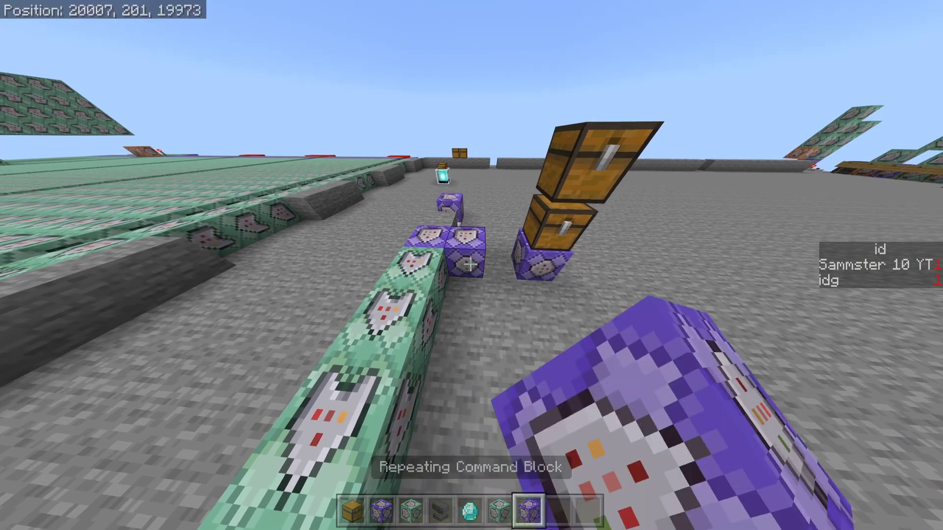
right_click(471, 265)
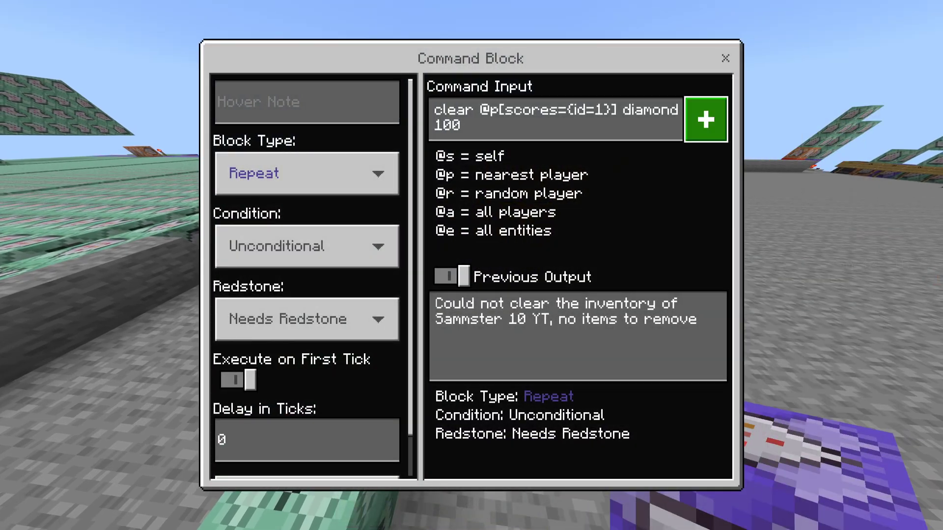
left_click(705, 118)
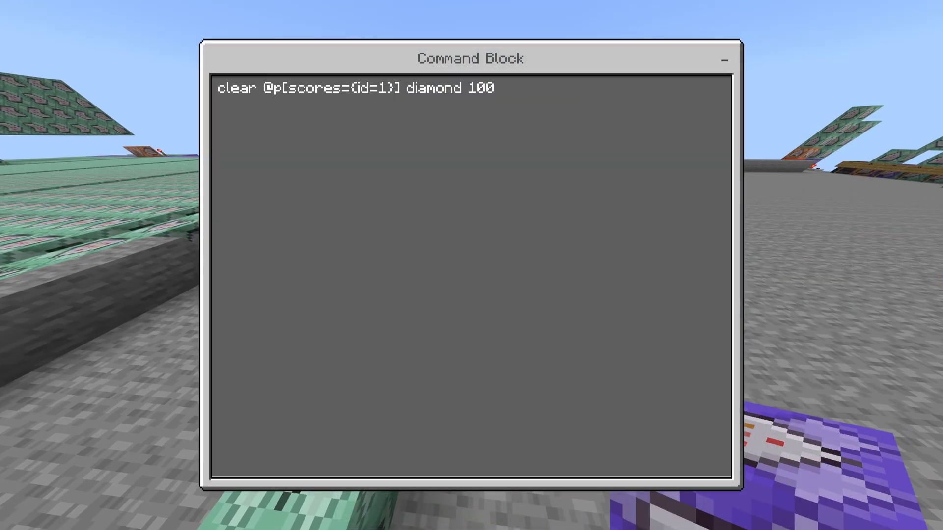
key("BackSpace")
type("2")
key("Escape")
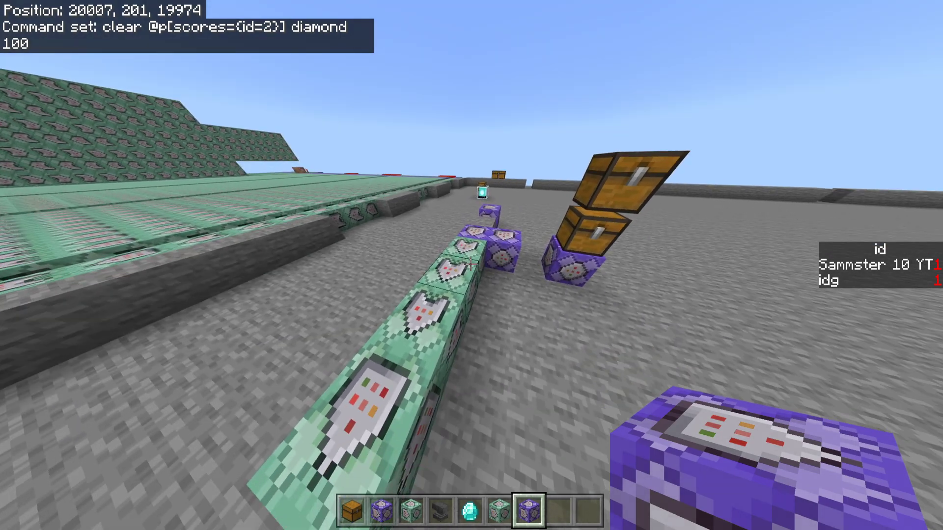
Place a copy of the chain block and change its money 5 test to id 2
middle_click(472, 266)
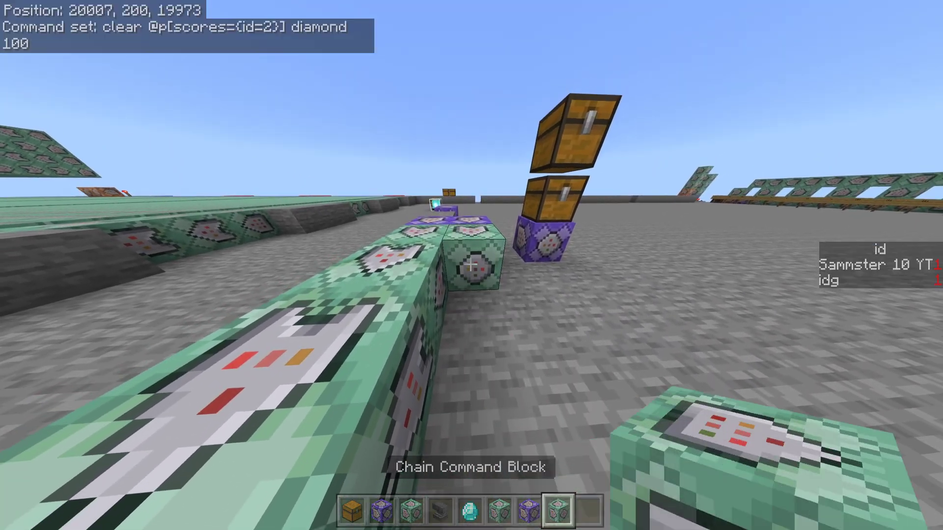
right_click(471, 265)
left_click(705, 118)
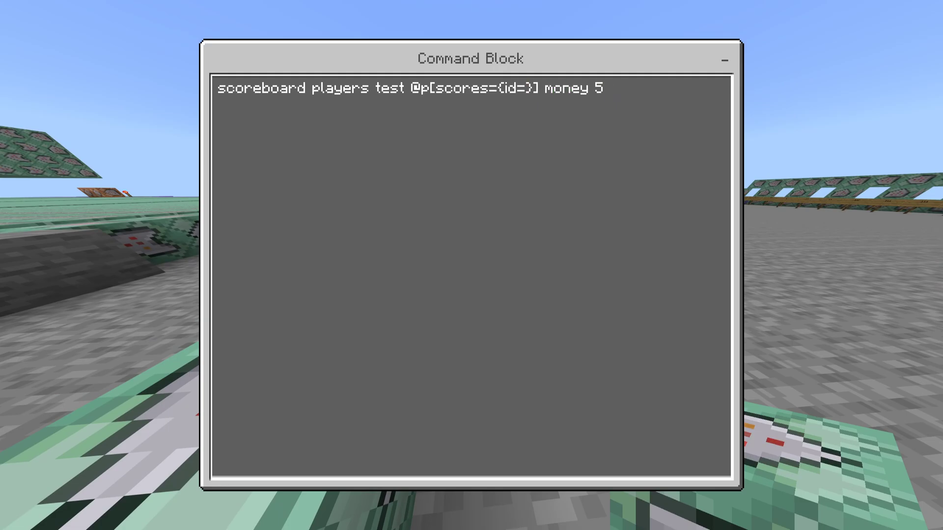
type("2")
key("Escape")
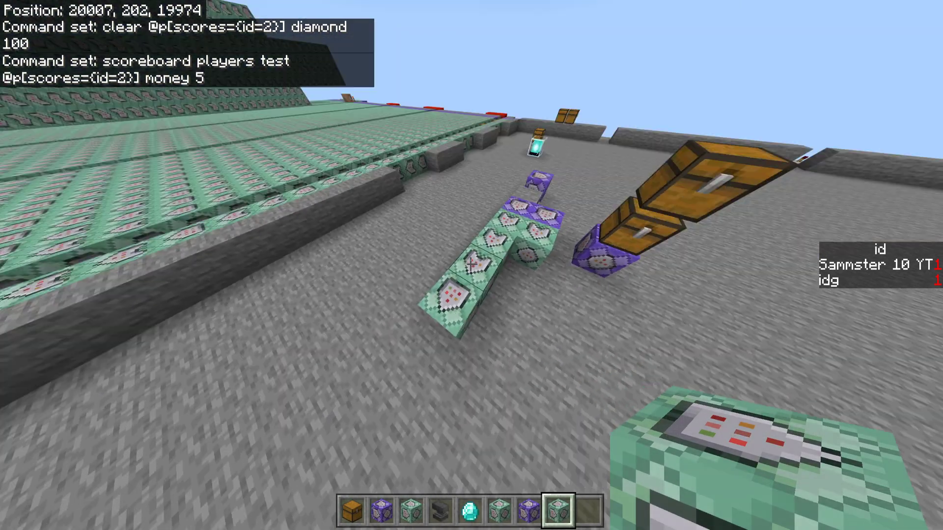
key("space")
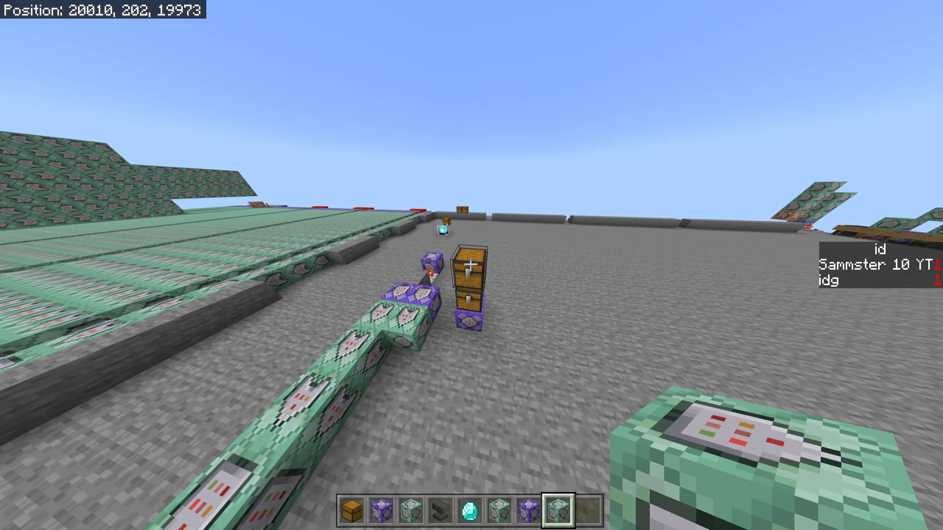
Teleport to 0 10 0 with /tp
key("slash")
type("tp 0 10 0")
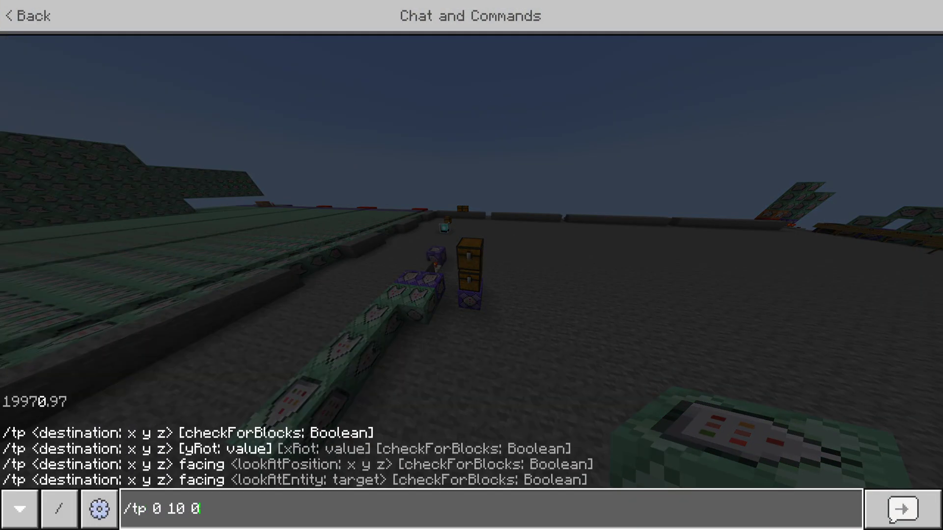
key("Return")
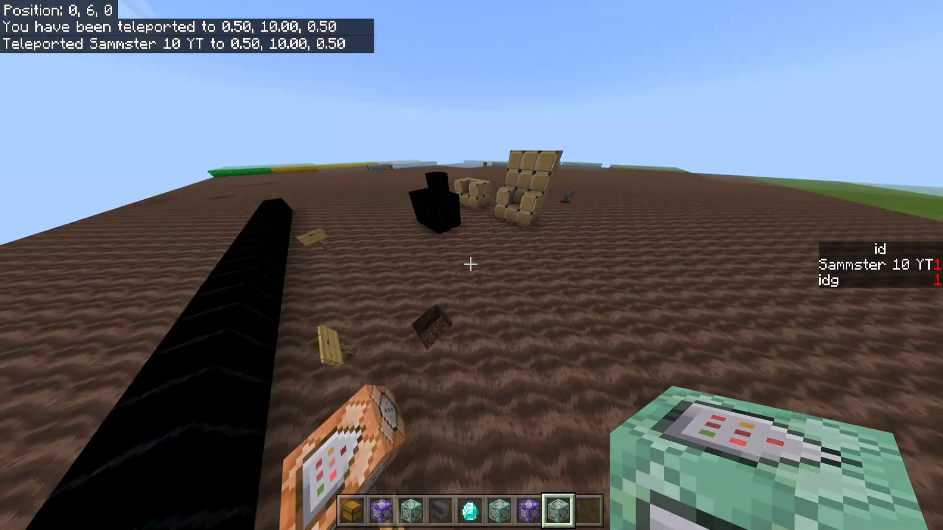
Walk to the Quest Manager chest, open its menu and close it again
key("w")
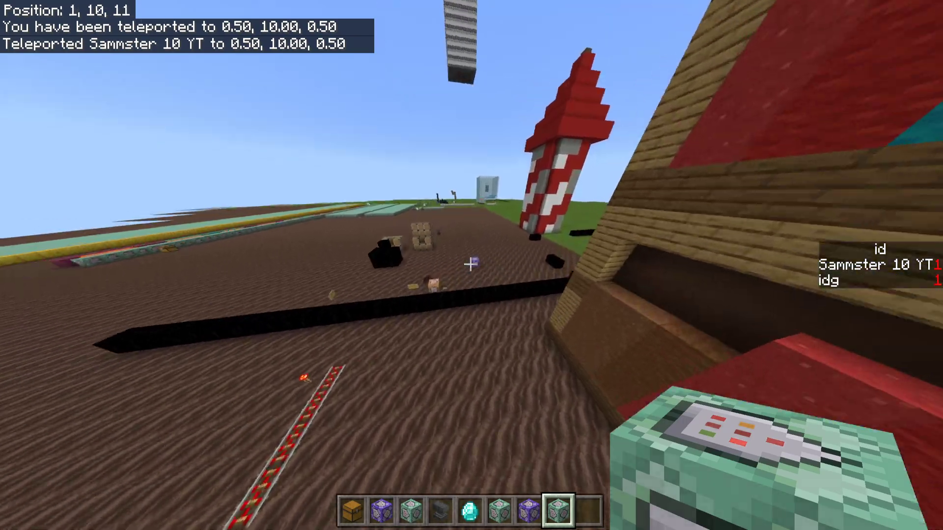
key("w")
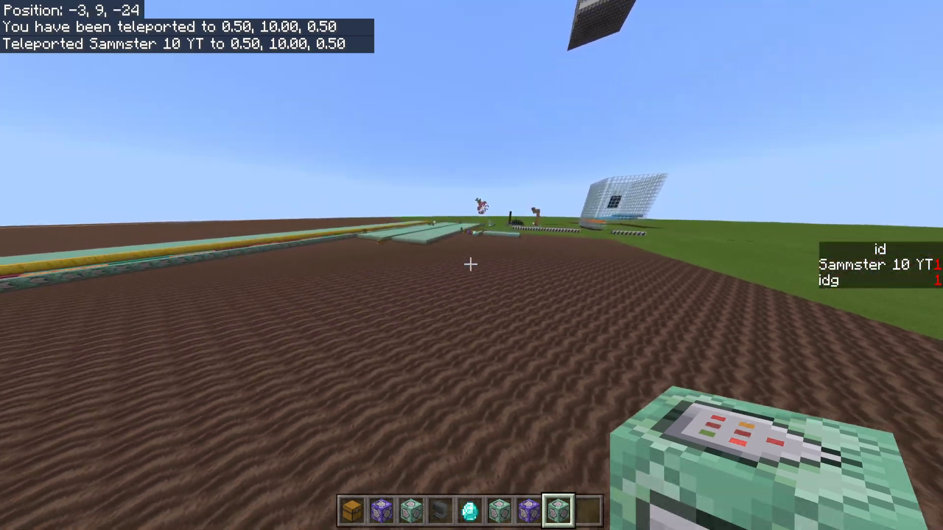
key("w")
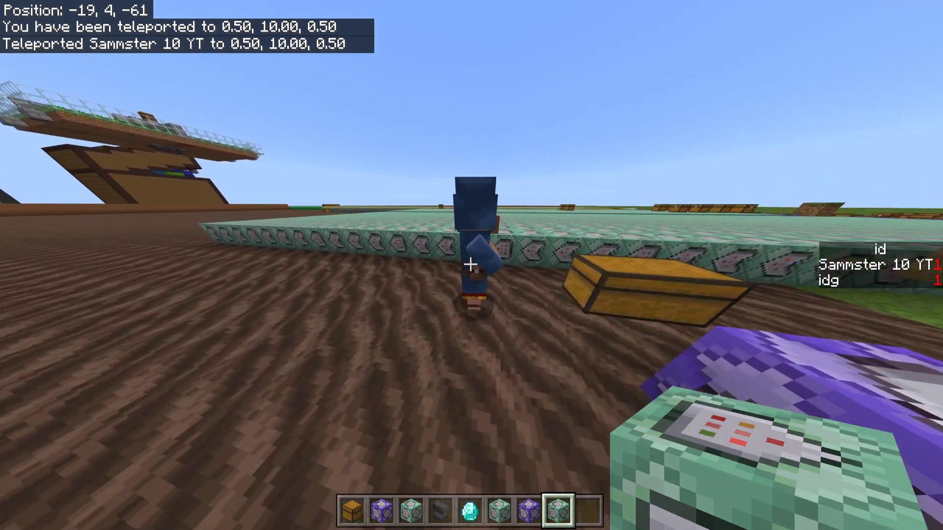
right_click(470, 265)
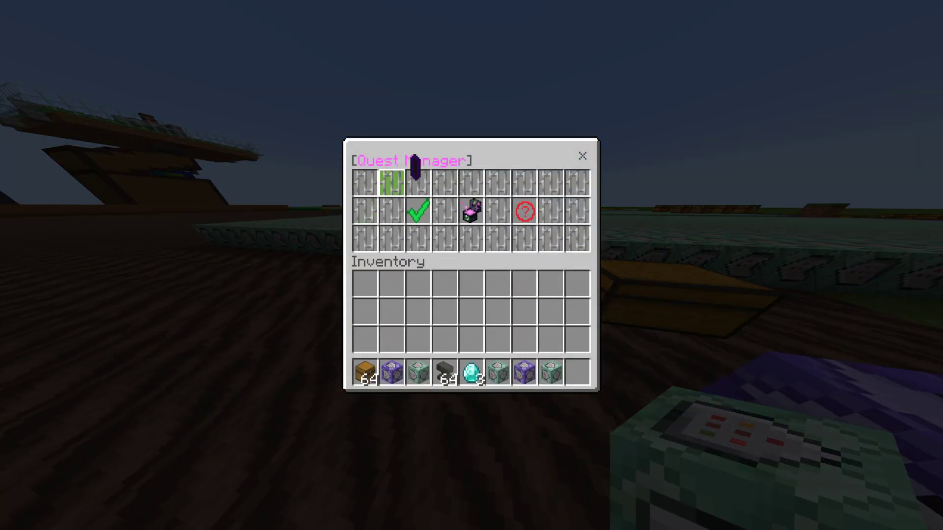
left_click(471, 179)
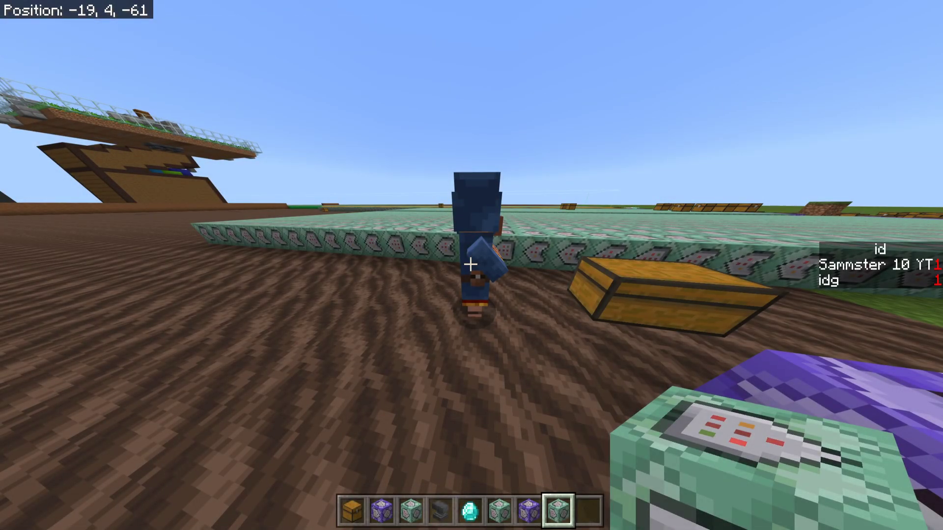
Summon an inv:chest entity with /summon, using Tab to complete the name
key("slash")
type("summon ion")
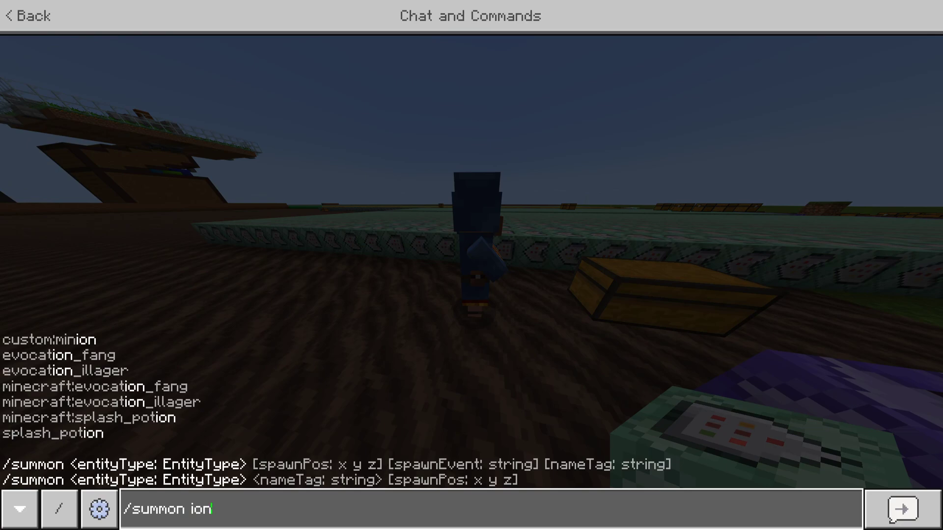
key("BackSpace")
type("i")
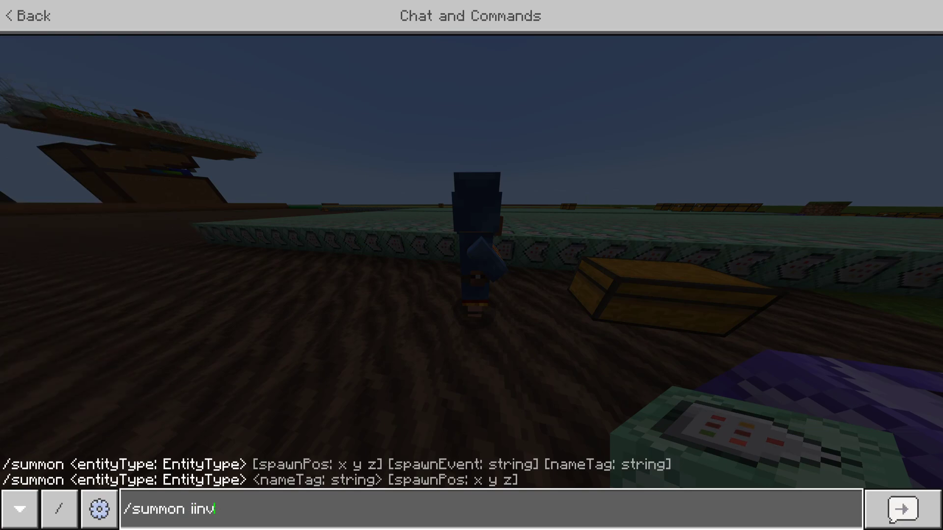
type("nv")
key("BackSpace")
key("BackSpace")
key("BackSpace")
type("nv")
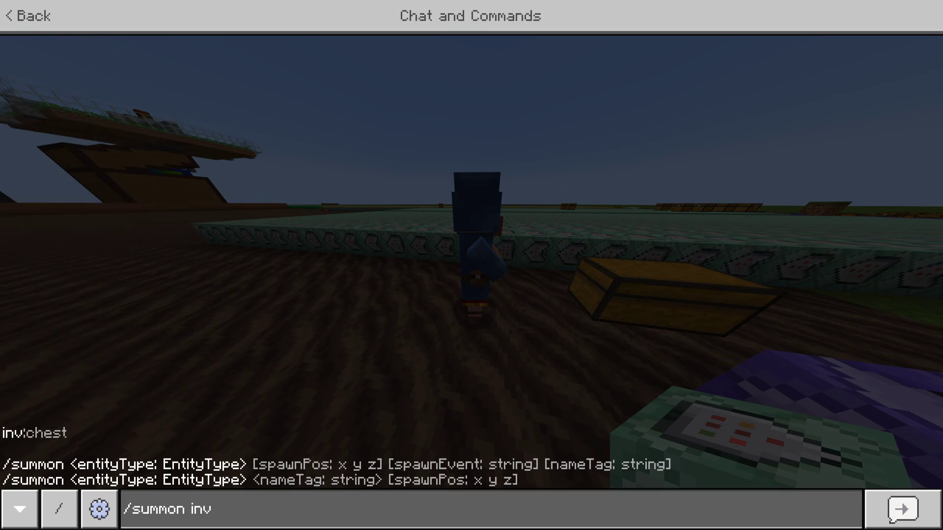
key("Tab")
key("Return")
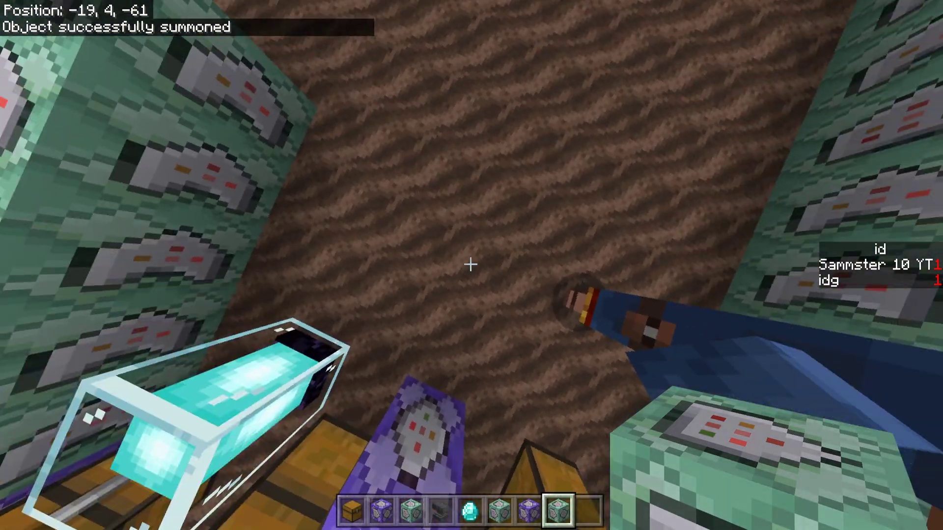
Inspect the chest entity's empty inventory, then type /kill @e[r=1] in chat
right_click(471, 264)
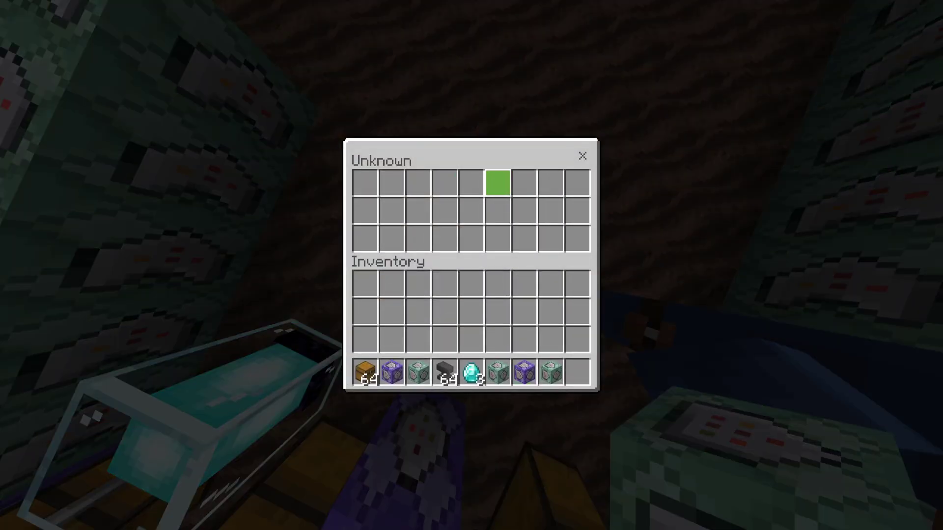
key("Escape")
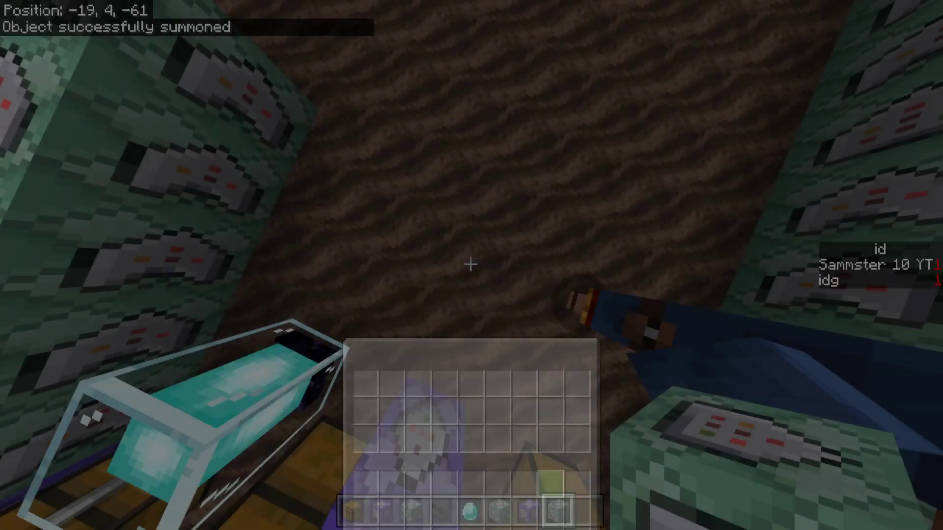
key("slash")
type("kil")
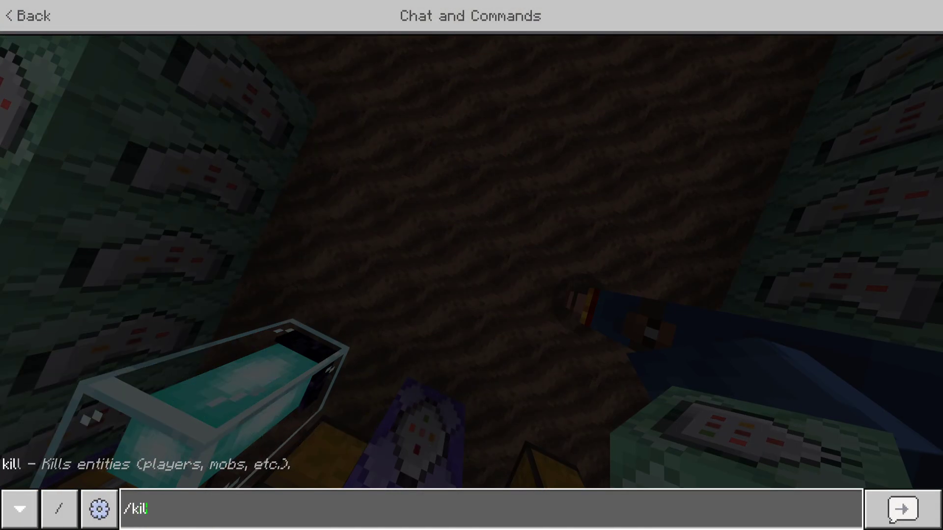
type("l @epr=")
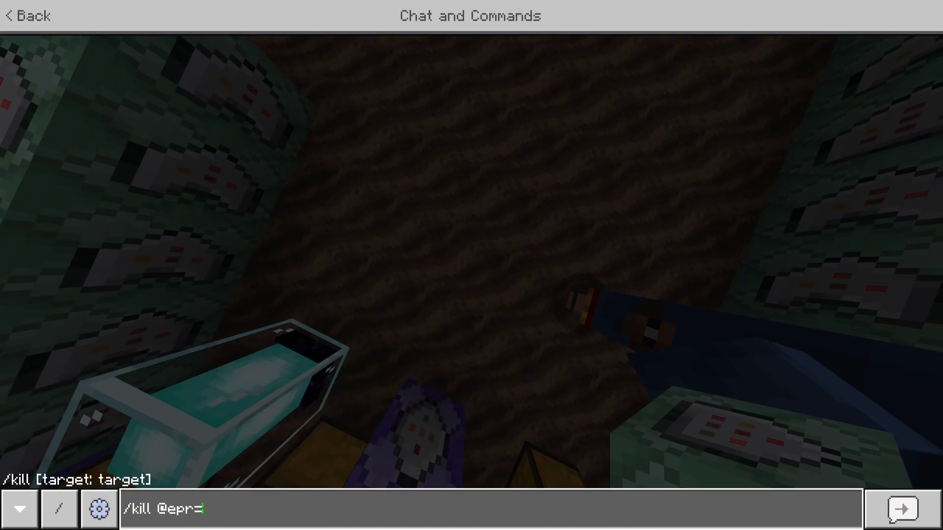
type("1][")
Kill the nearby chest entity and confirm the command block runs /function questsui
key("Return")
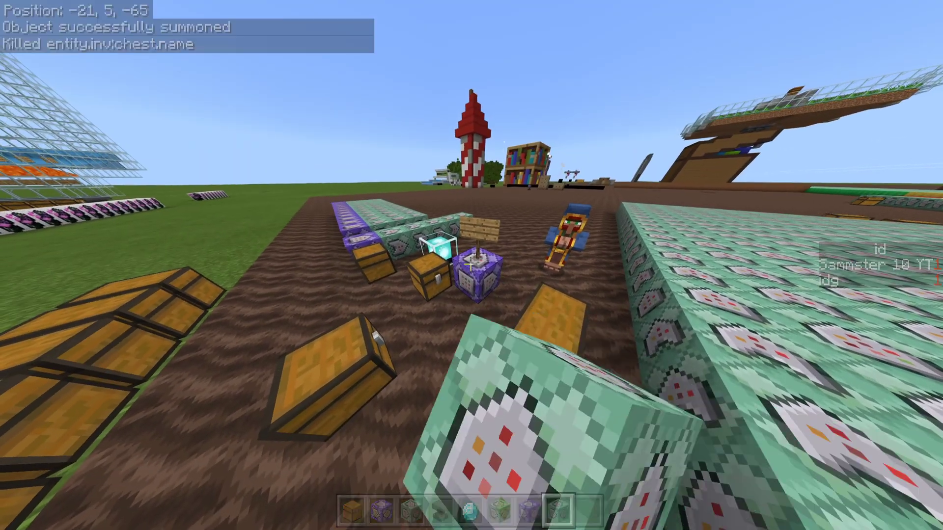
right_click(470, 265)
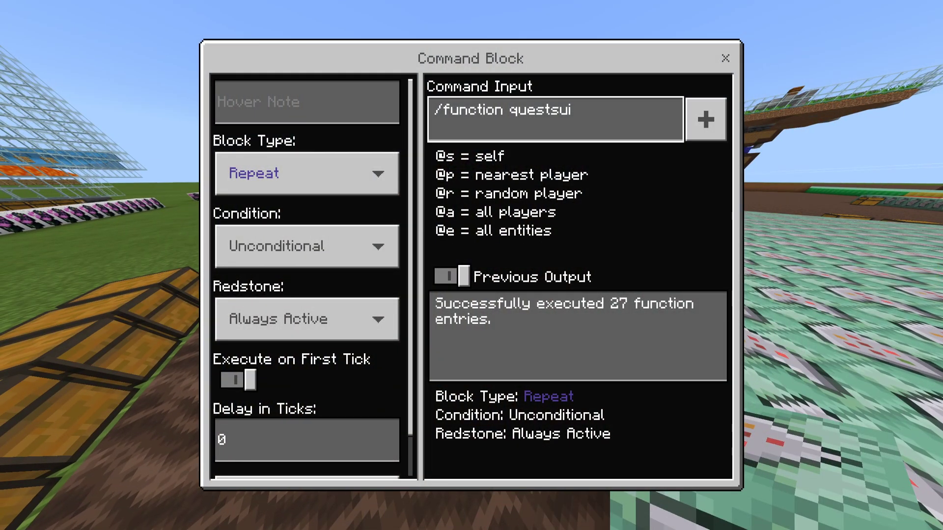
key("Escape")
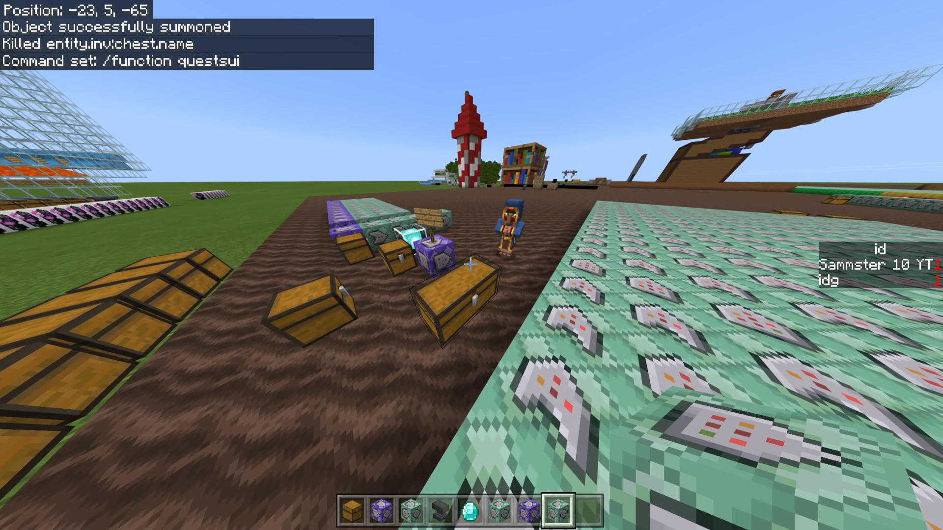
Open the Quest Manager chest and show the quest explanation in chat via the ? item
key("w")
right_click(471, 264)
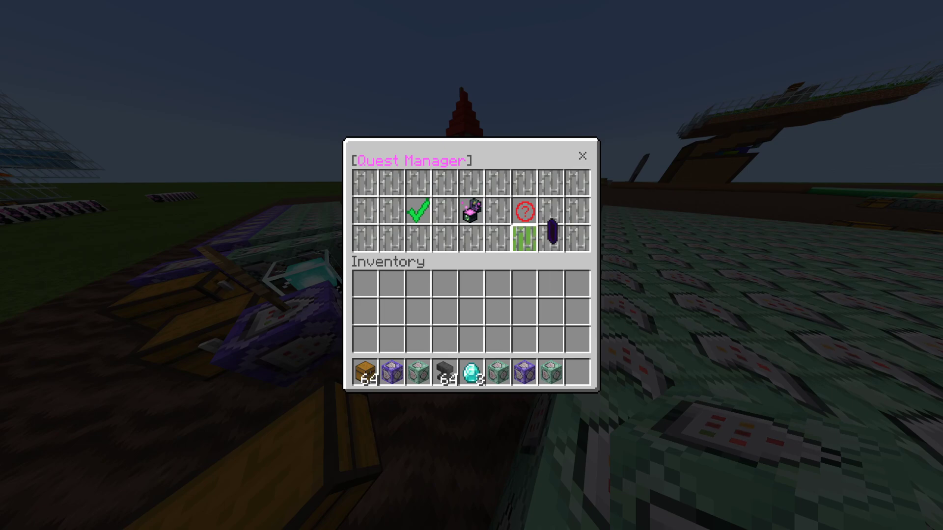
left_click(524, 211)
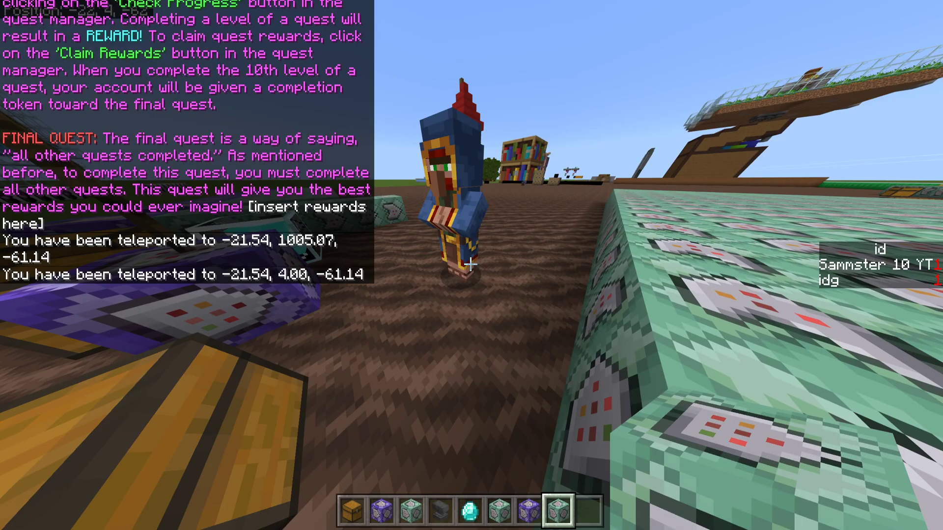
Check the repeating block holds clear @p[scores={id=1}] element_116, then return beside the rows
key("w")
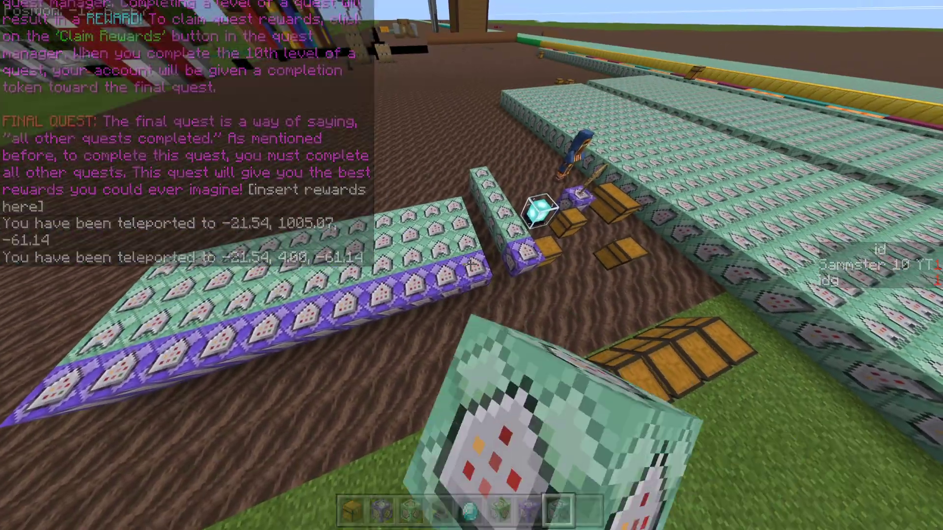
right_click(470, 265)
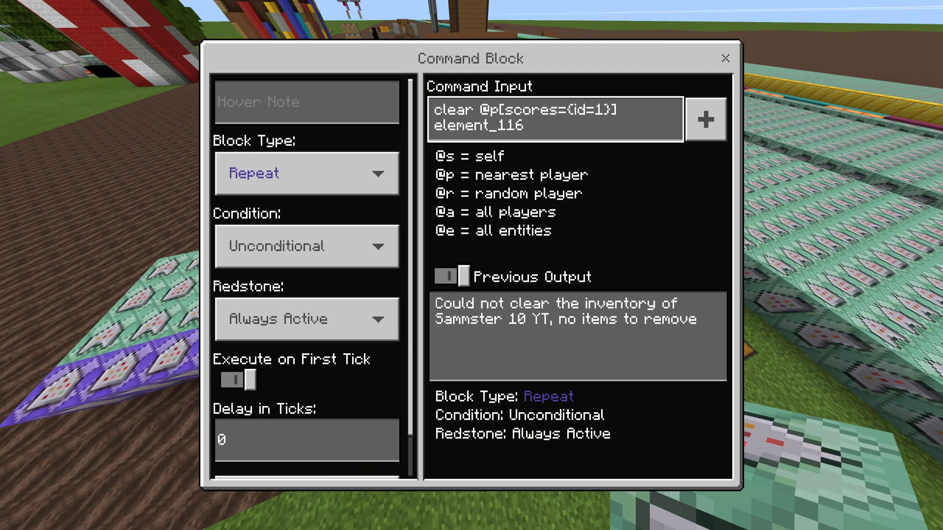
key("Escape")
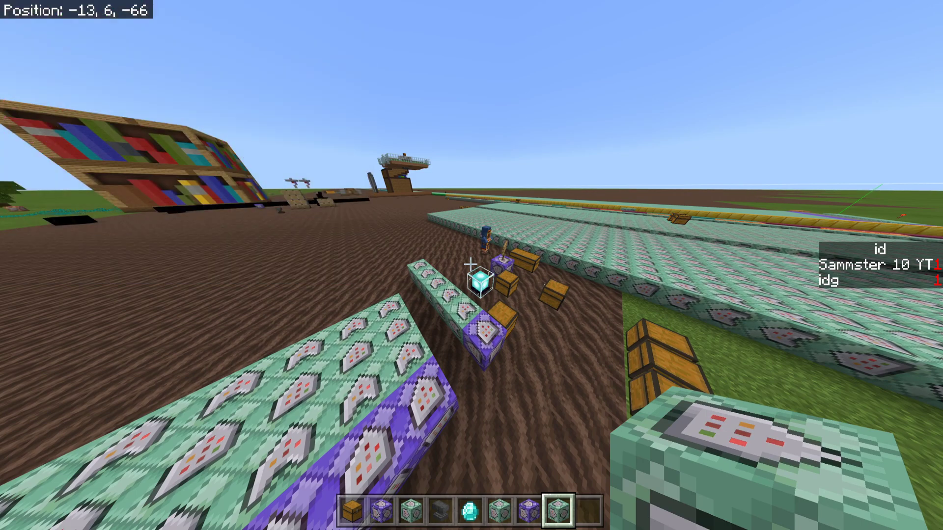
key("s")
key("s")
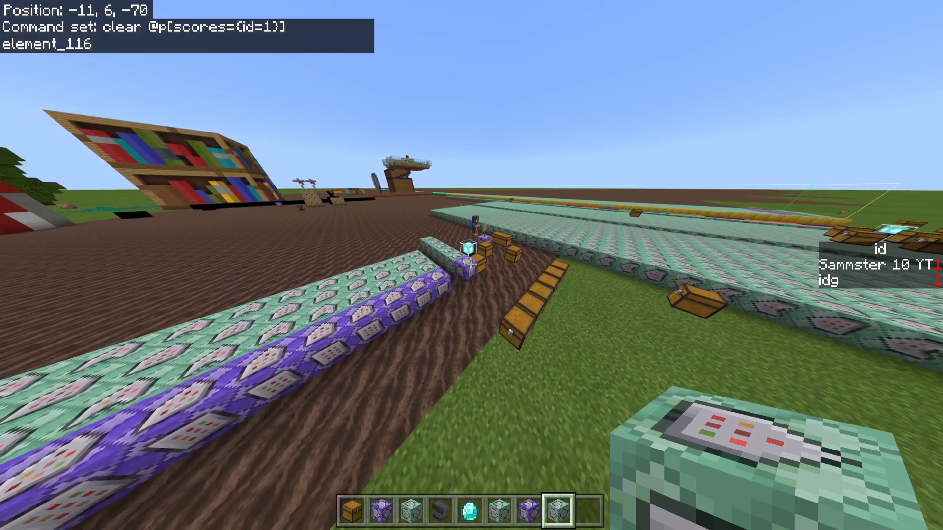
key("w")
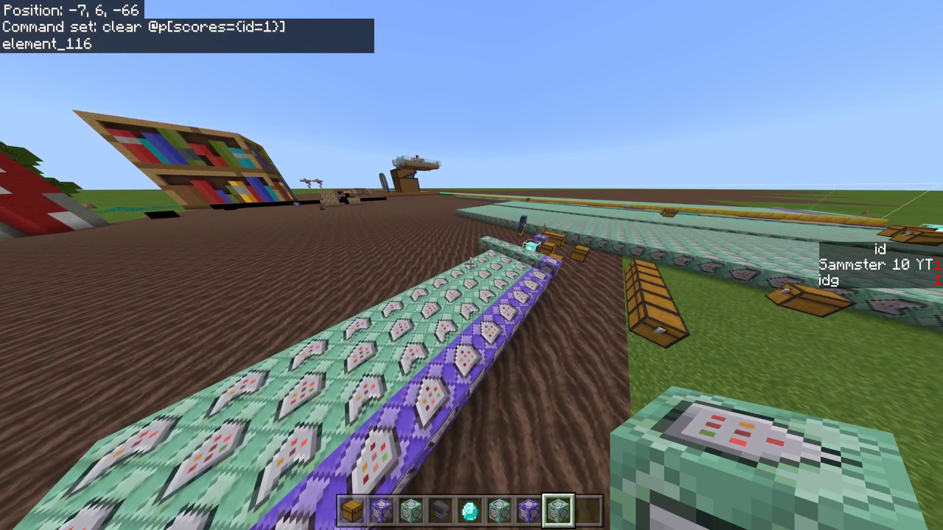
key("s")
key("s")
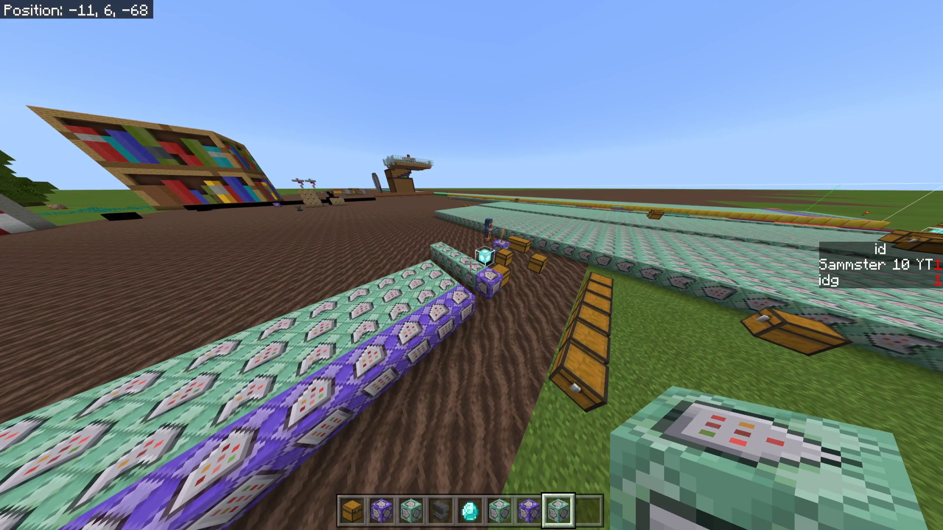
Browse the creative inventory's Nature items to find Lapis Lazuli, then close the inventory
key("e")
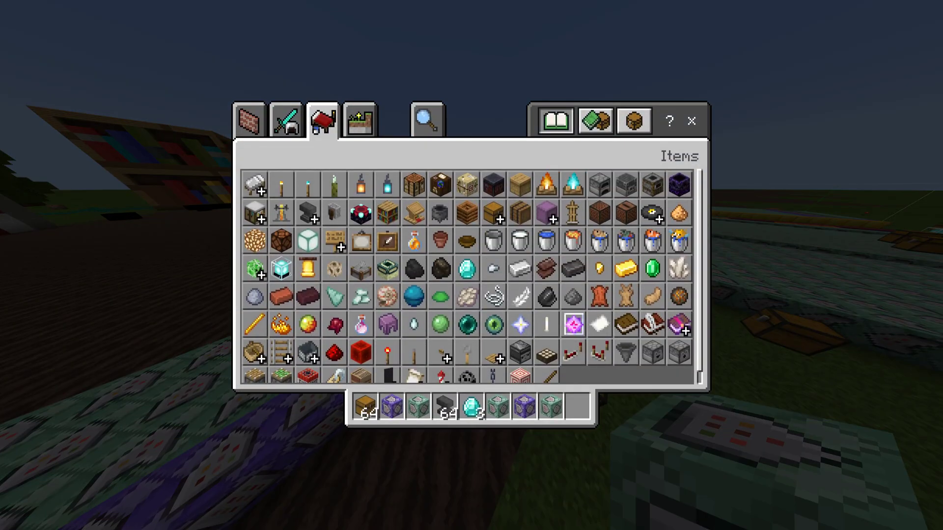
left_click(360, 122)
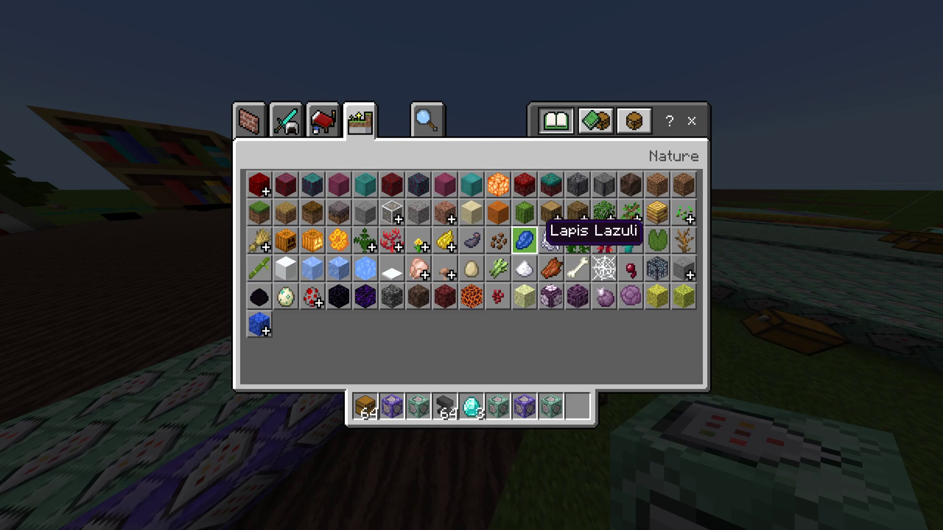
key("Escape")
Start typing '/give @s lap' in chat, then cancel the unfinished command
key("slash")
type("give")
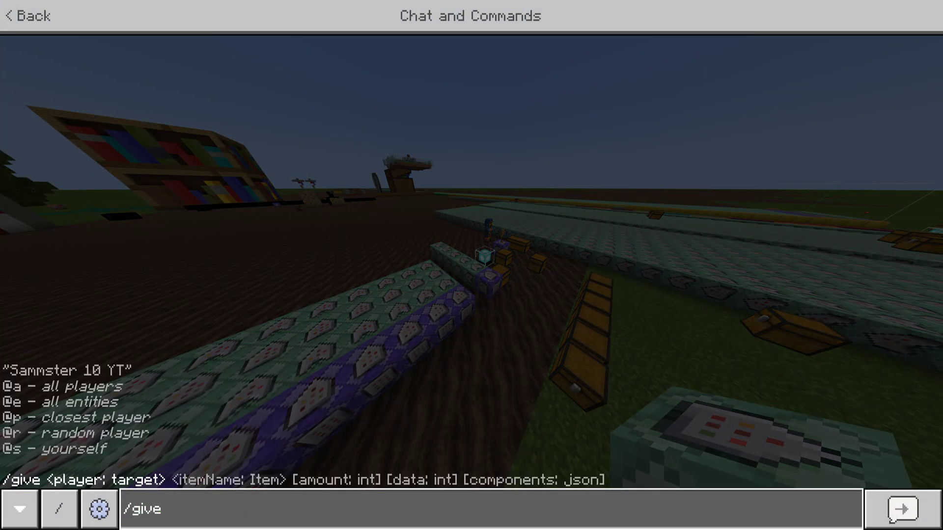
type(" @s lap")
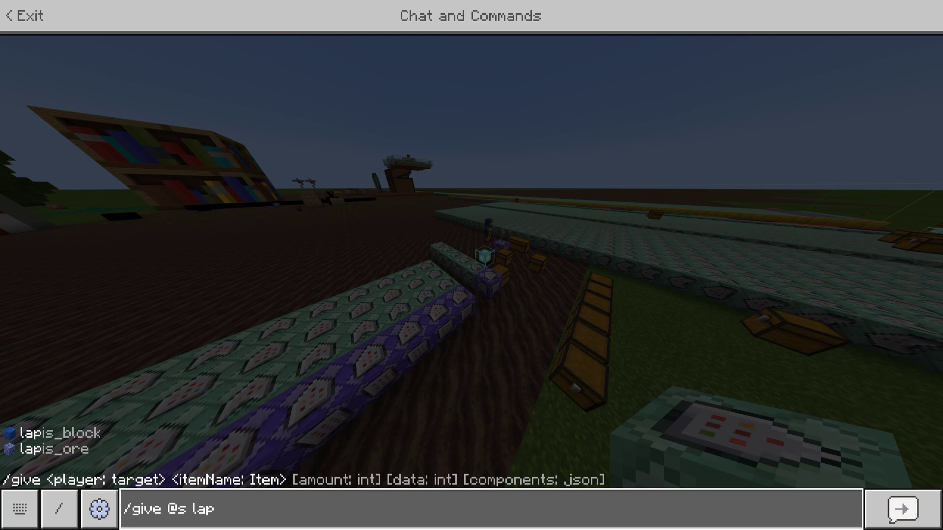
key("Escape")
Reopen the creative inventory and expand the Mob Eggs group, scroll through it, then collapse it
key("e")
left_click(313, 297)
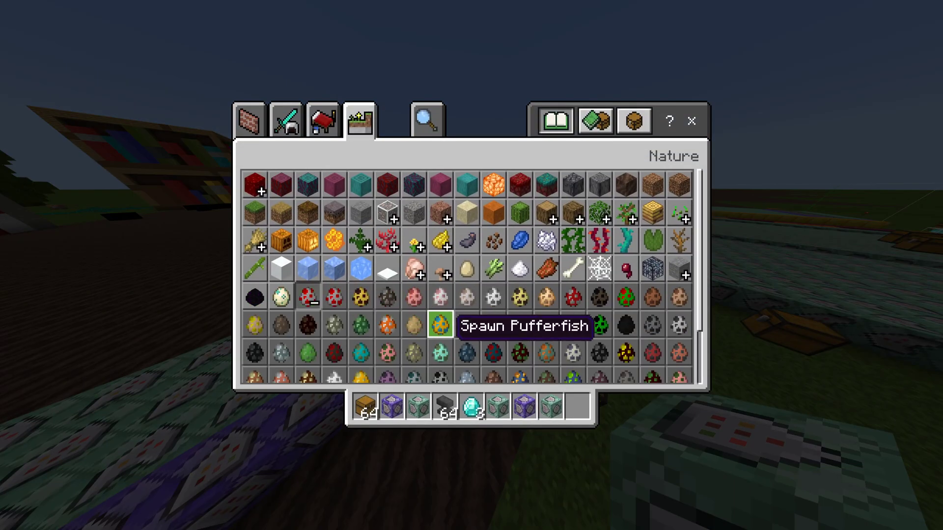
scroll(608, 338, "down", 3)
left_click(307, 227)
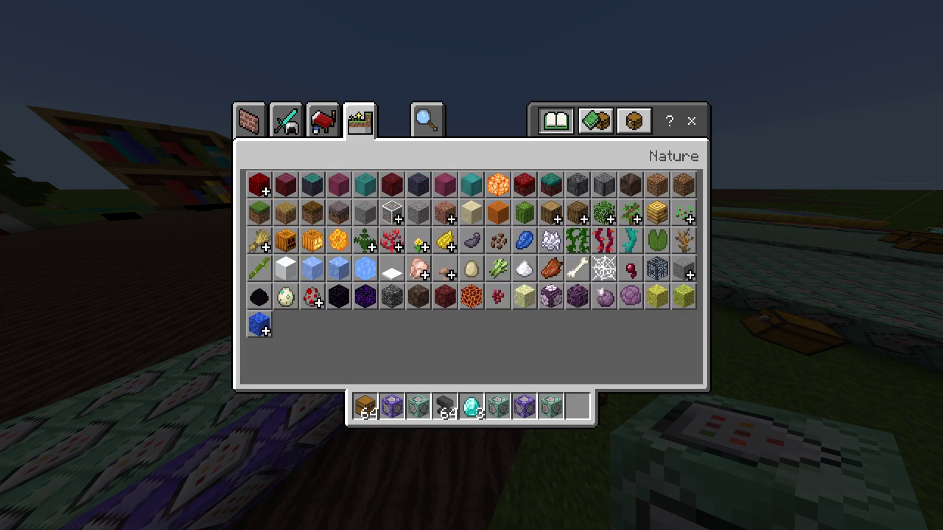
Expand the Construction group holding the custom element blocks and quest items, and scroll through them
left_click(249, 120)
left_click(308, 268)
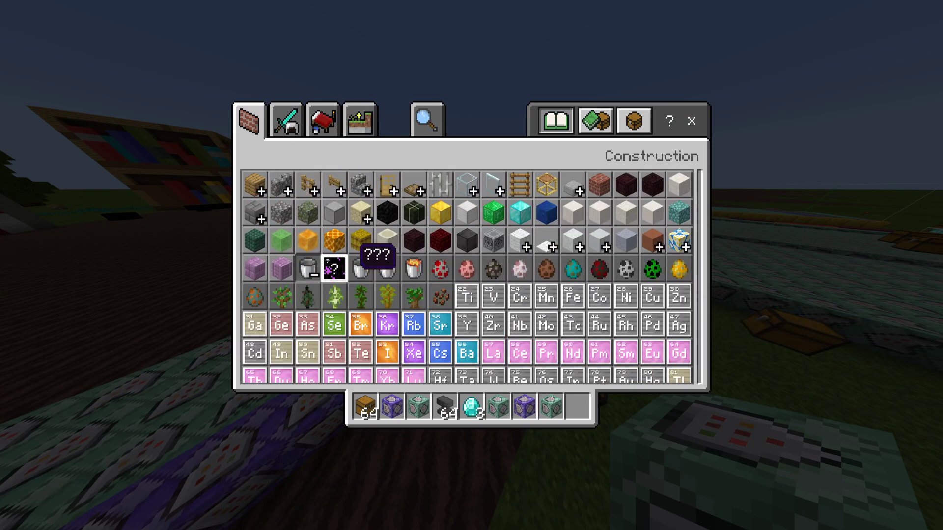
scroll(453, 314, "down", 2)
scroll(452, 302, "down", 1)
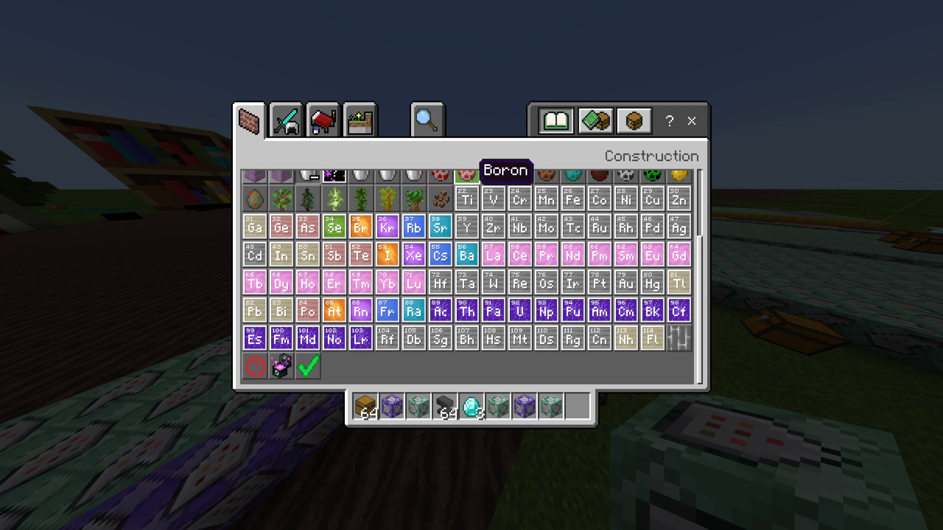
scroll(457, 197, "up", 1)
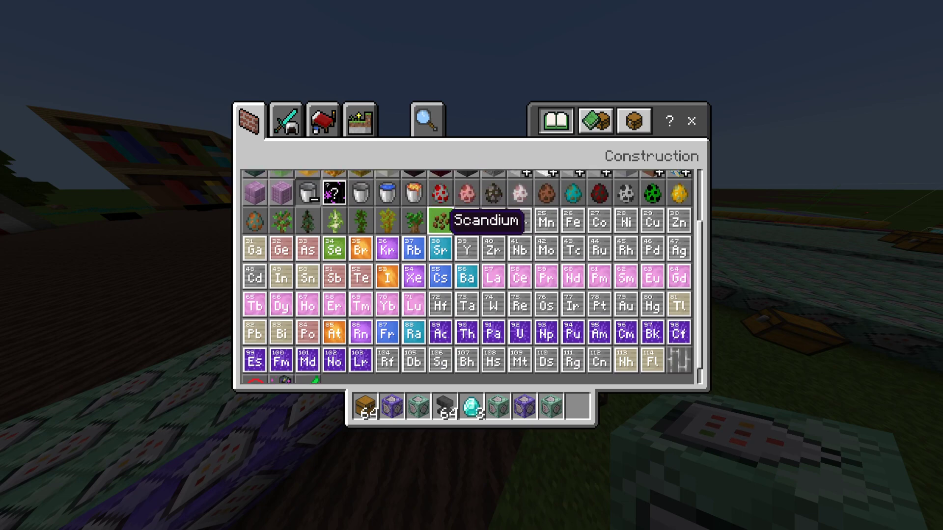
scroll(427, 241, "down", 1)
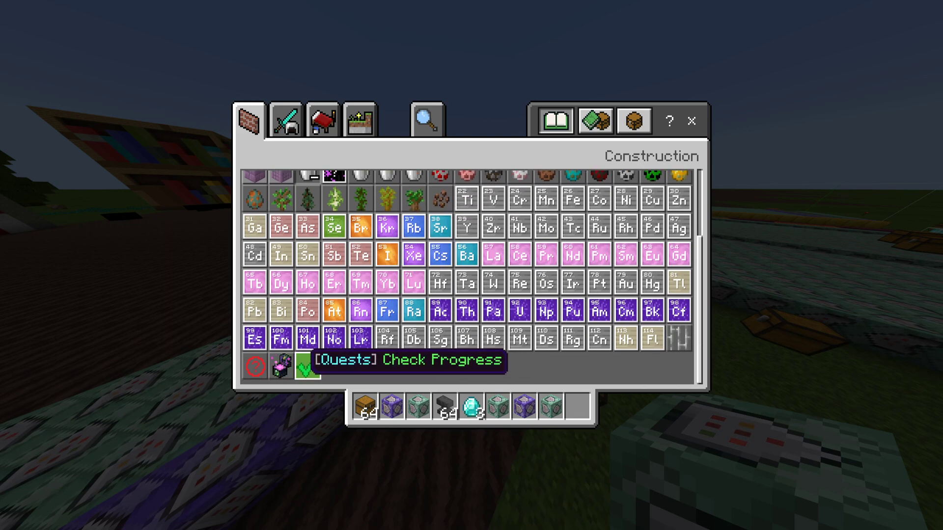
Walk back to the command blocks and give one Lapis Lazuli with '/give @s dye 1 4'
key("e")
key("s")
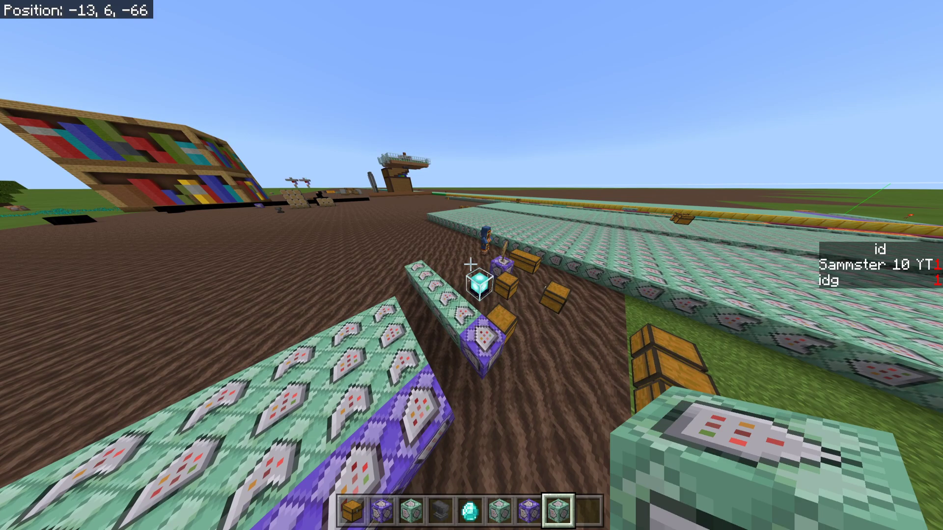
key("s")
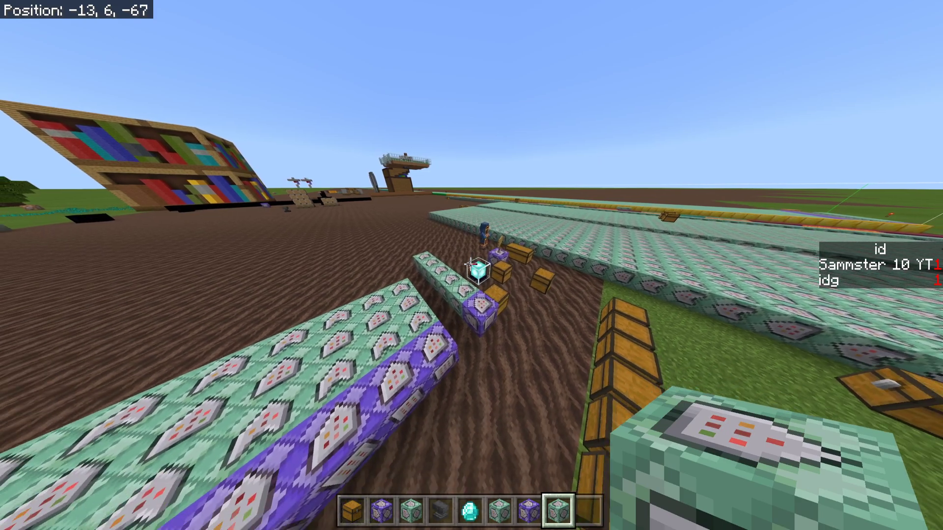
key("w")
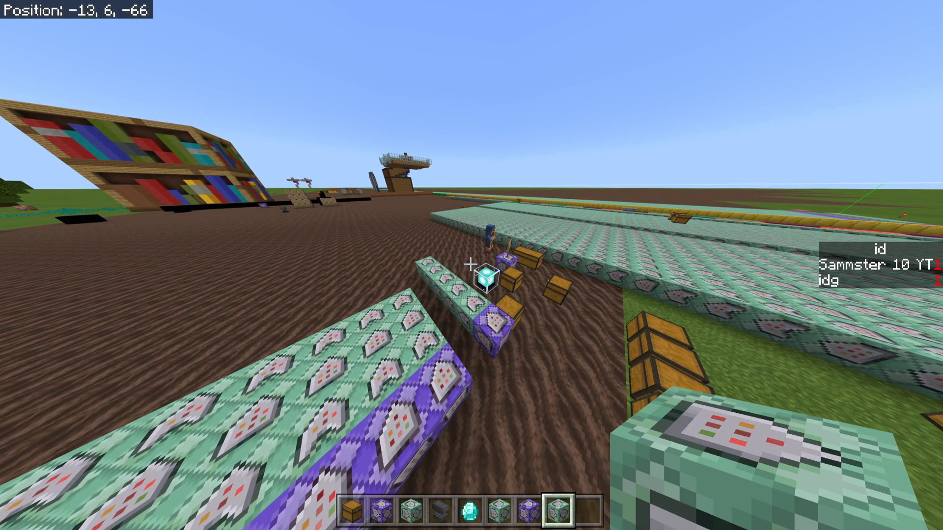
key("slash")
type("give")
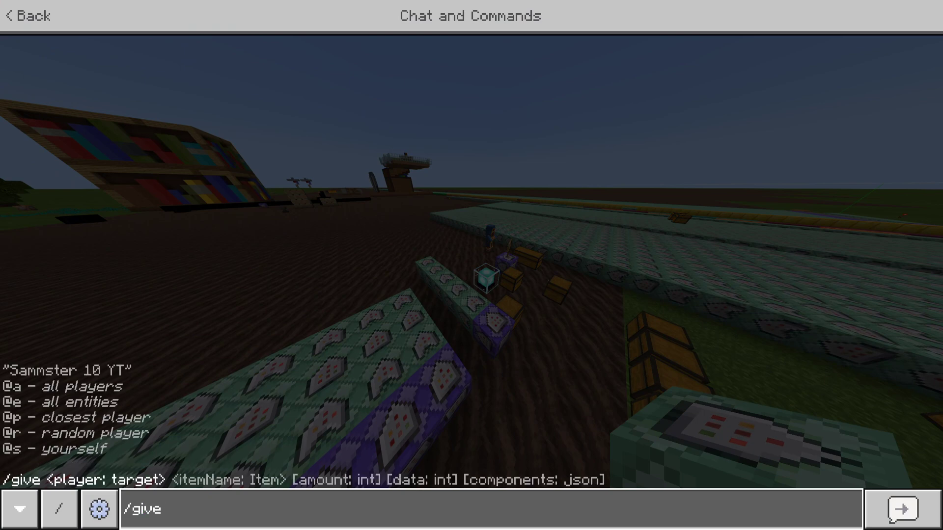
type(" @s dye")
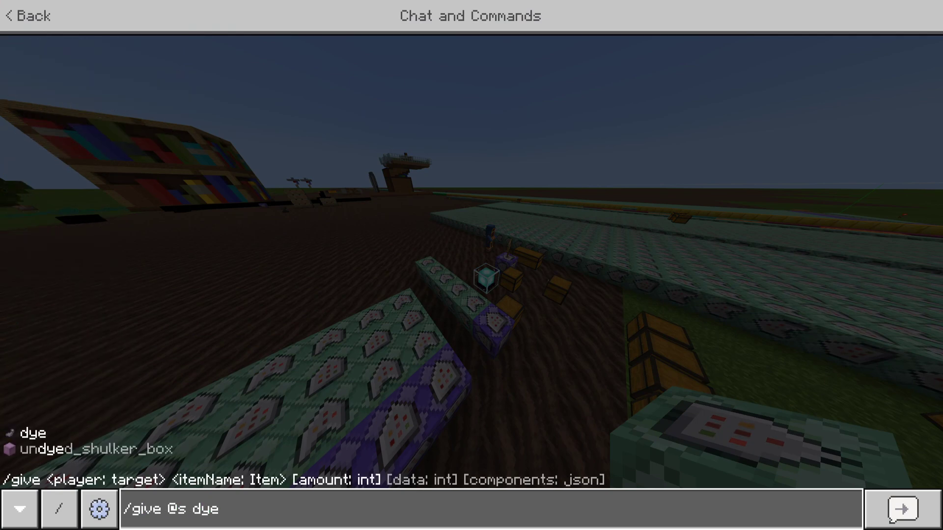
type(" 1 4")
key("Return")
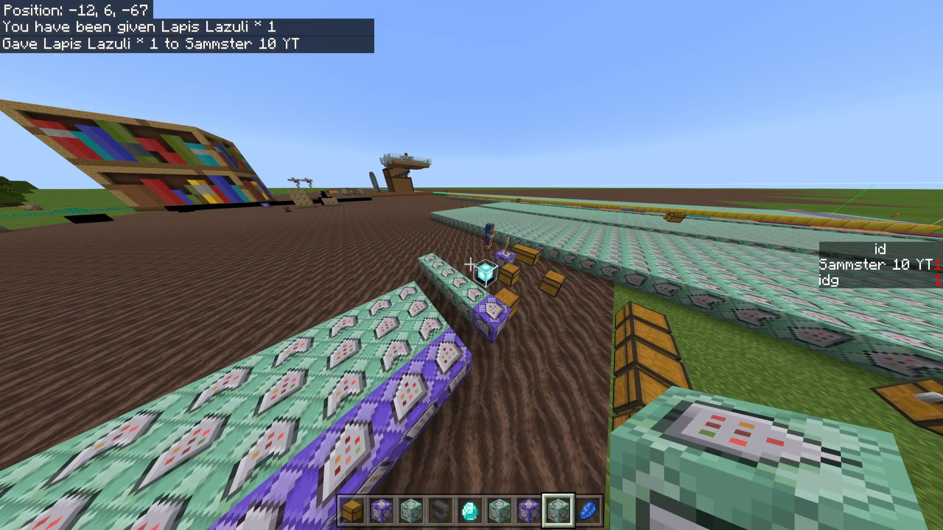
Rerun the recalled give command with data value 40
key("slash")
key("Up")
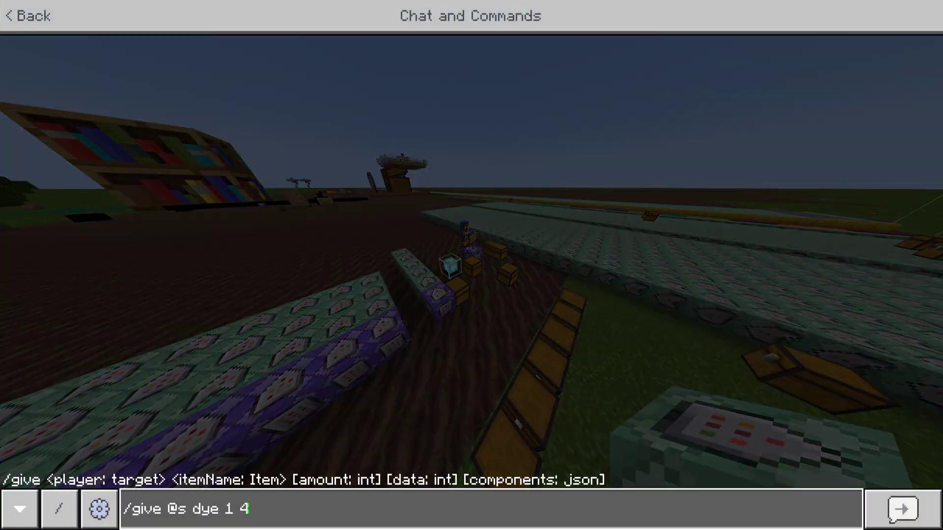
key("Return")
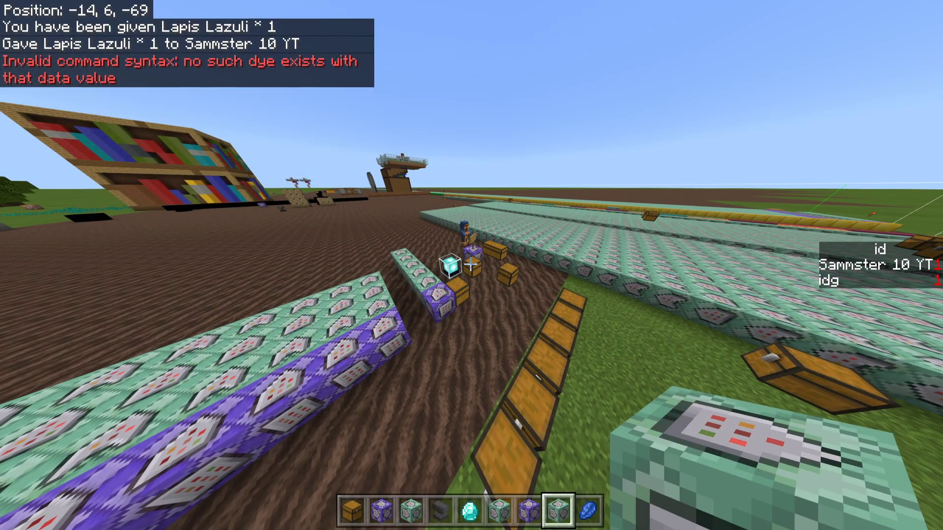
Give one Purple Dye by changing the recalled command's data value to 5, then close chat
key("slash")
key("Up")
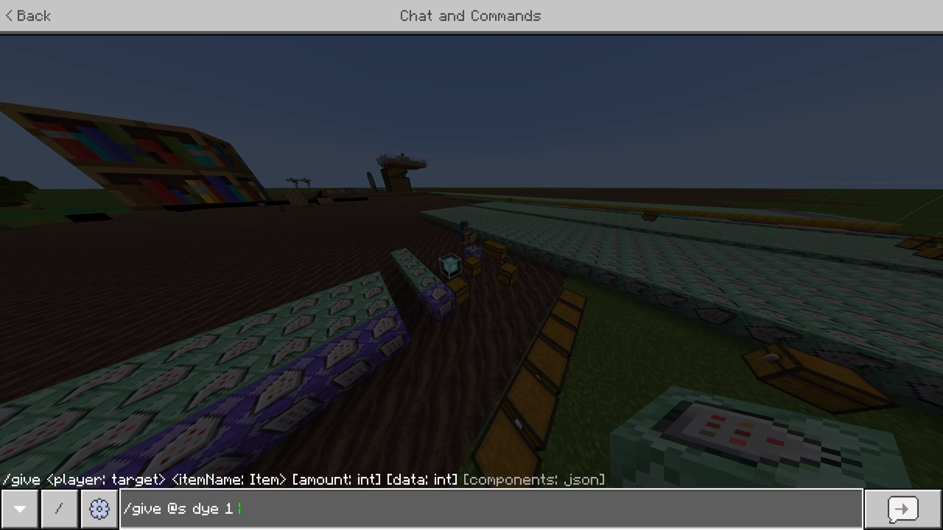
type("5")
key("Return")
key("t")
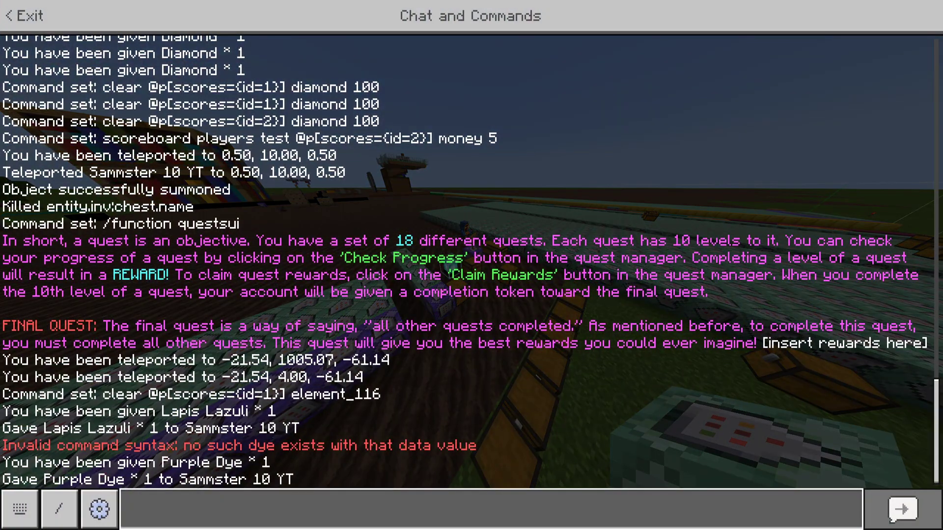
key("Escape")
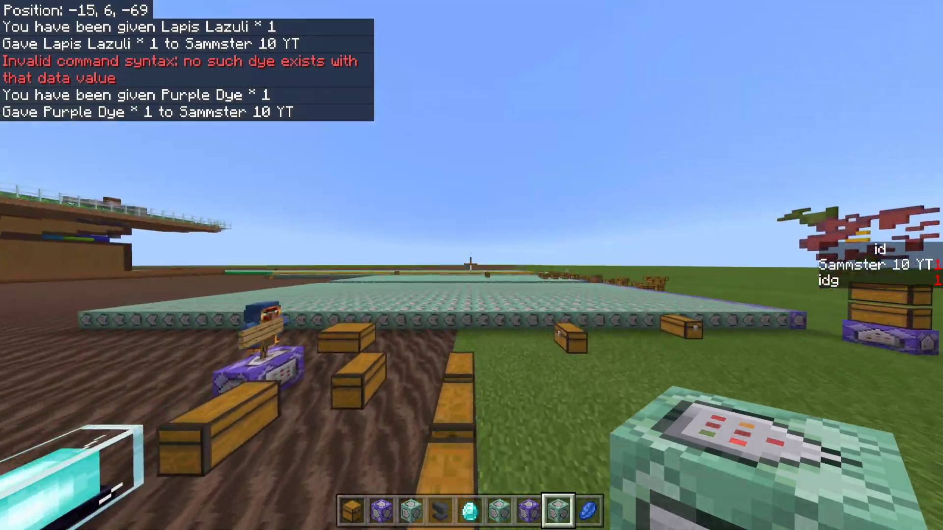
Walk to the command-block rows and set the id 1 Repeat block to clear element_116
key("w")
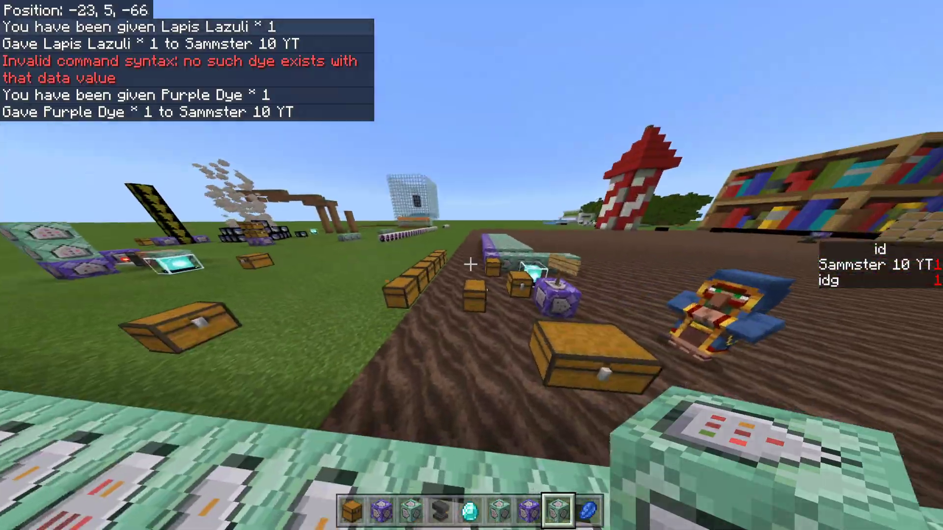
key("w")
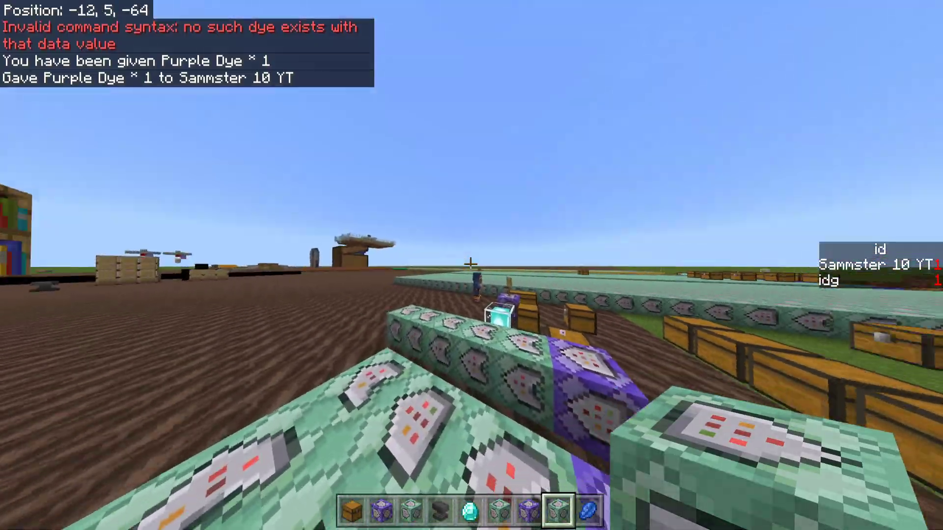
key("w")
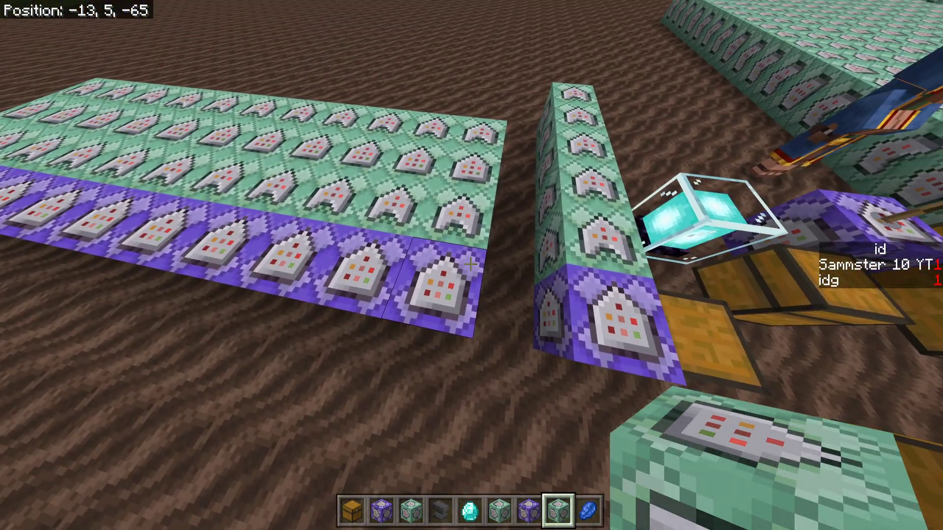
right_click(470, 263)
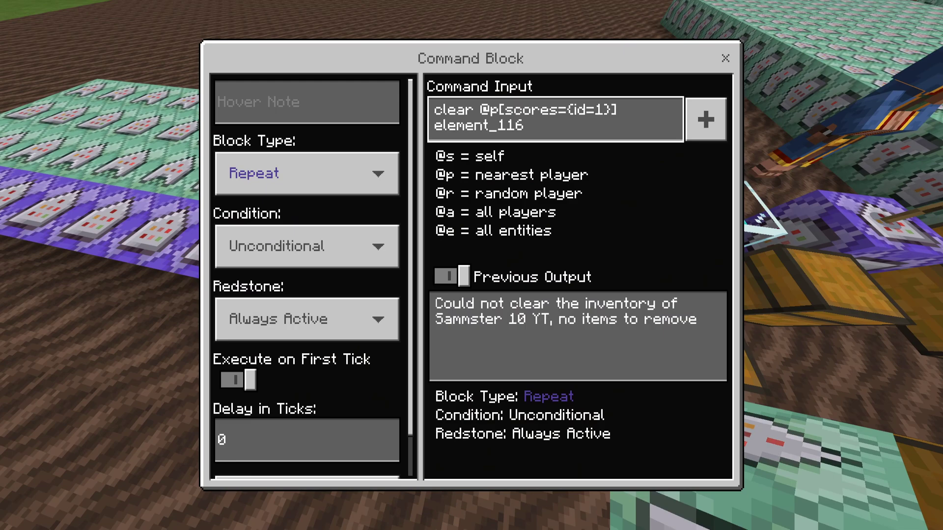
key("Escape")
Set the Chain block to 'execute @p[scores={id=1}] ~~~ function quests3', then fly above the rows
right_click(471, 266)
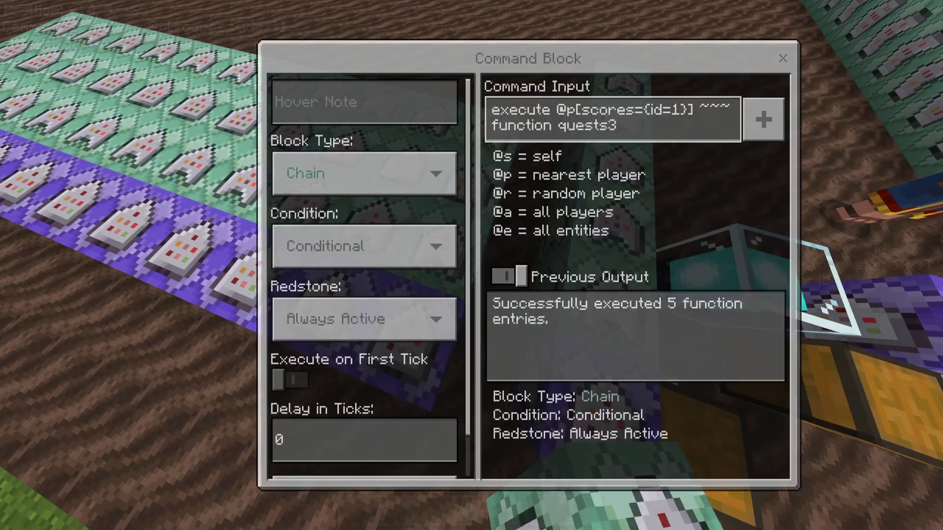
key("Tab")
key("Return")
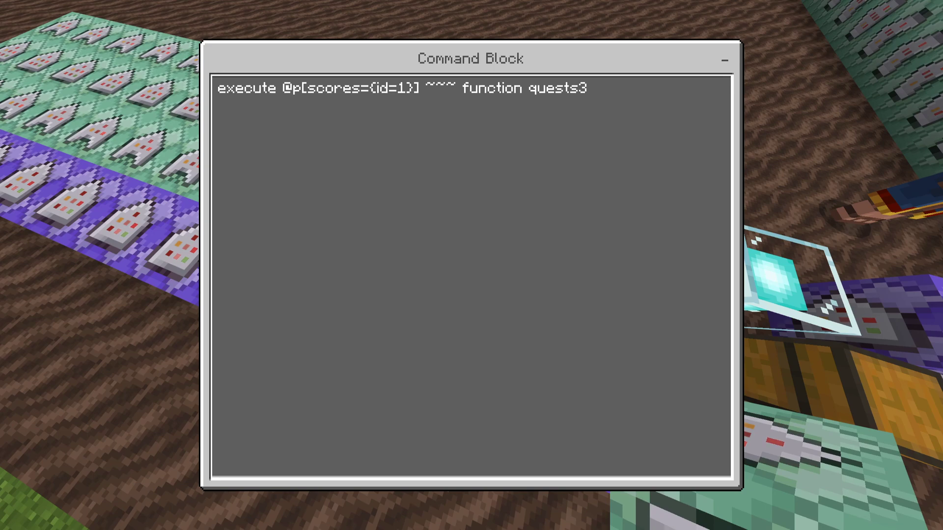
key("Escape")
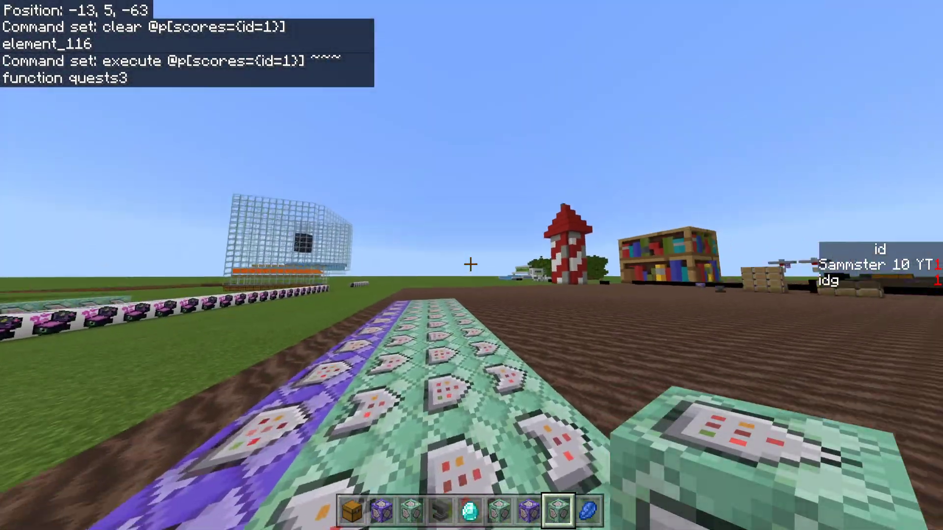
key("w")
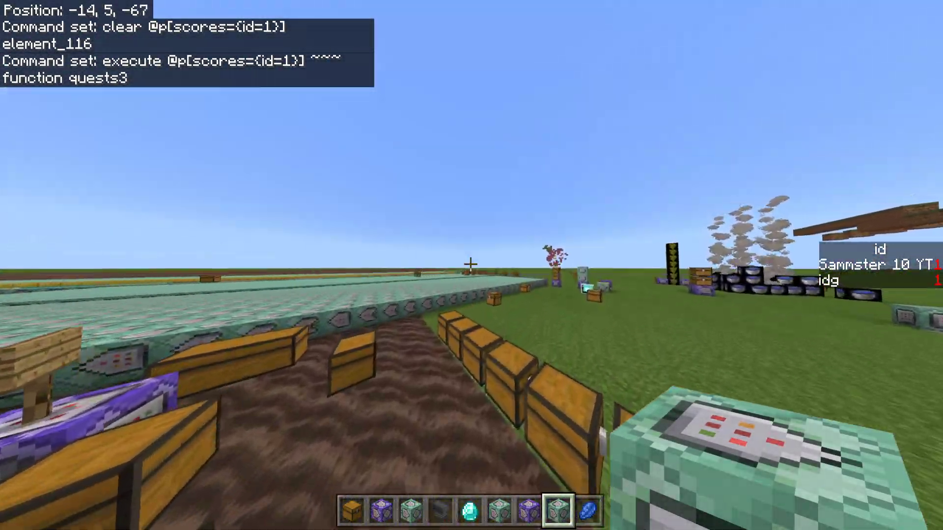
key("space")
key("w")
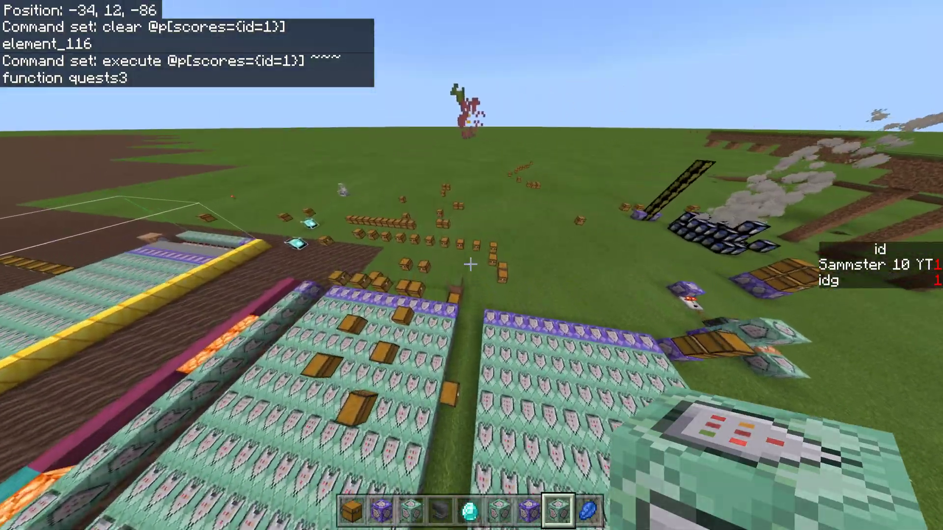
Set two id 11 command blocks to '/clear @p[scores={id=11}] element_4'
key("shift")
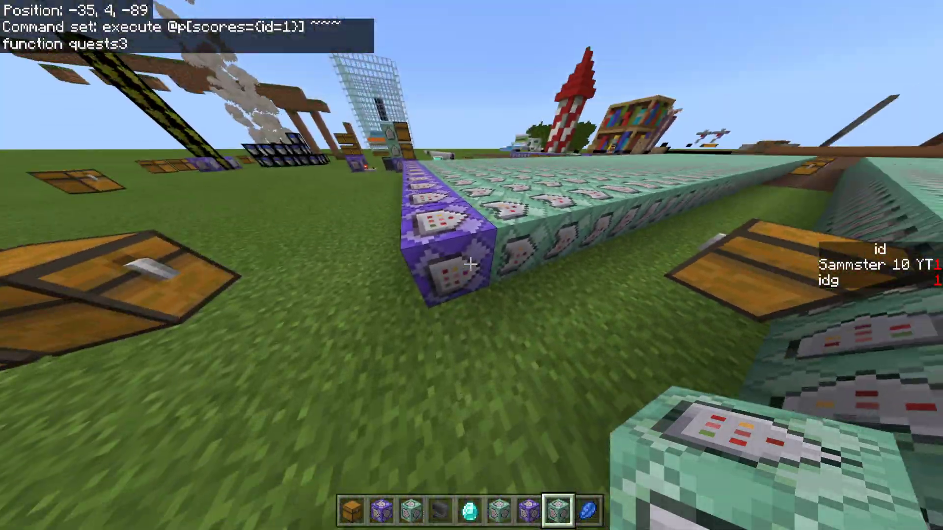
right_click(471, 265)
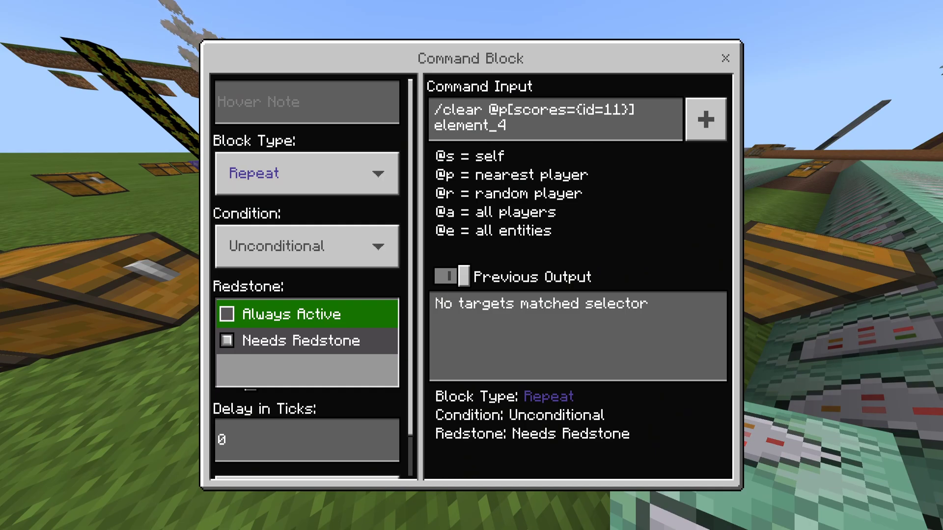
key("Escape")
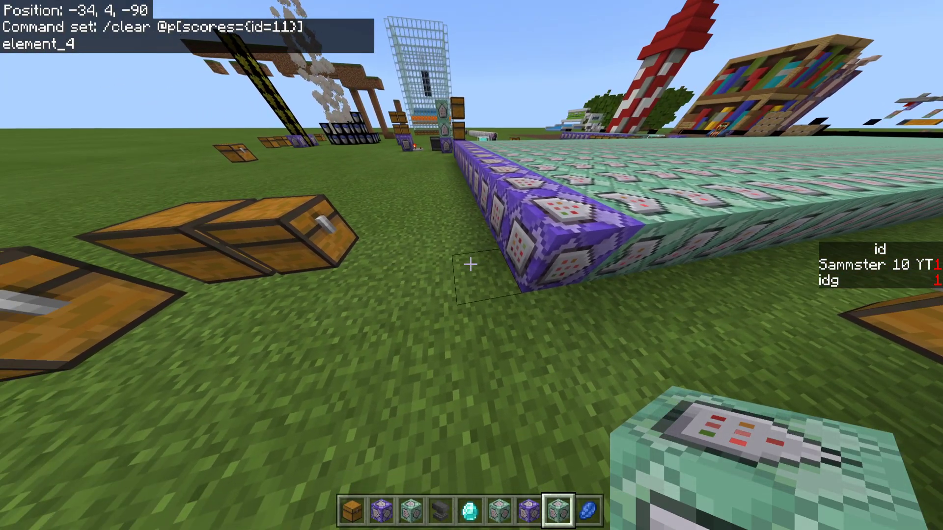
right_click(470, 265)
key("Escape")
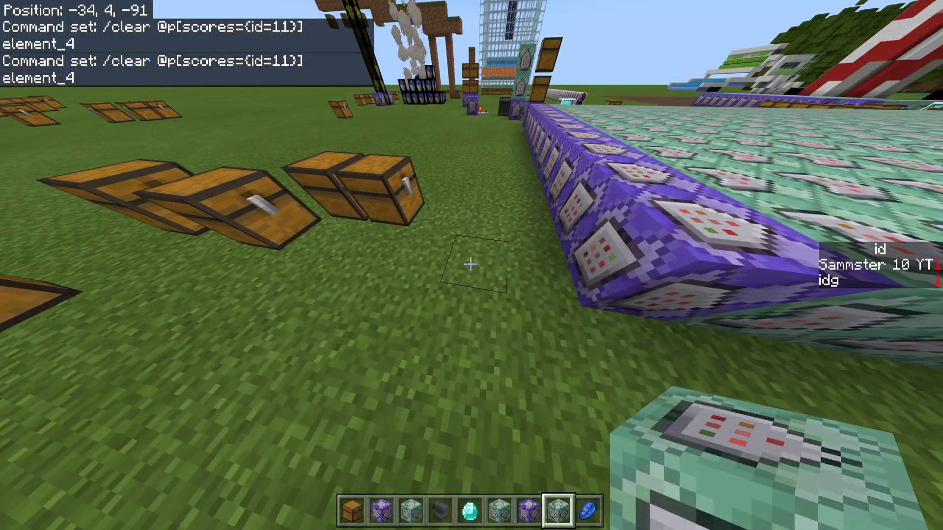
Place a stray Repeating Command Block with a diamond clear command, then break it
scroll(470, 265, "up", 1)
right_click(471, 265)
right_click(471, 265)
key("Escape")
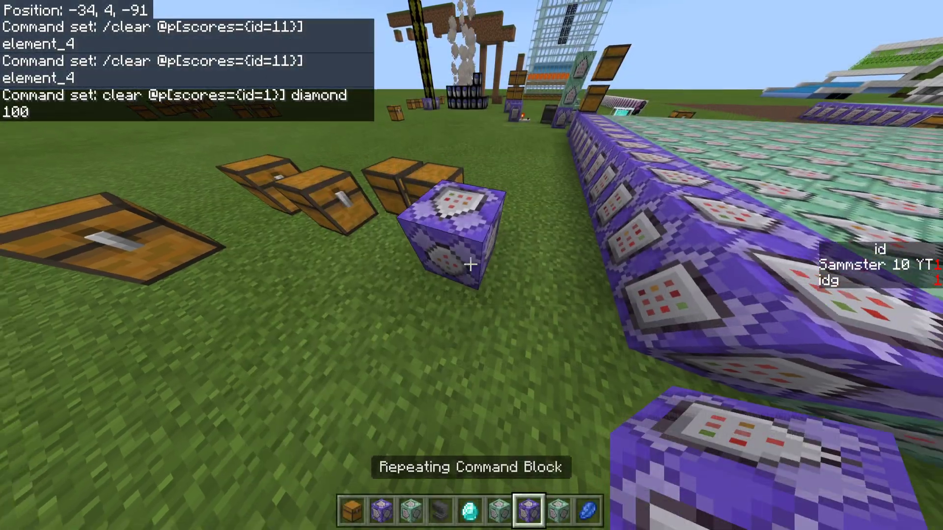
key("space")
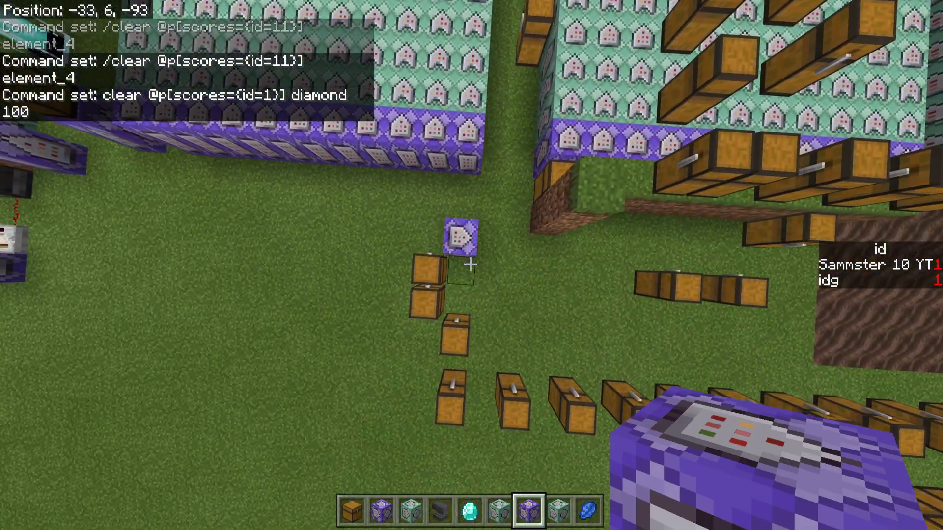
left_click(471, 265)
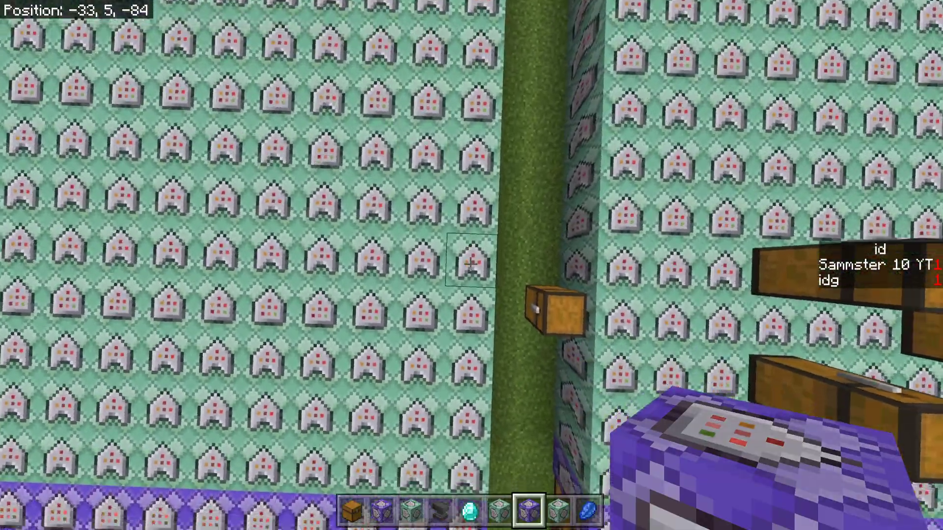
Set another command block to '/clear @p[scores={id=11}] element_5'
right_click(471, 265)
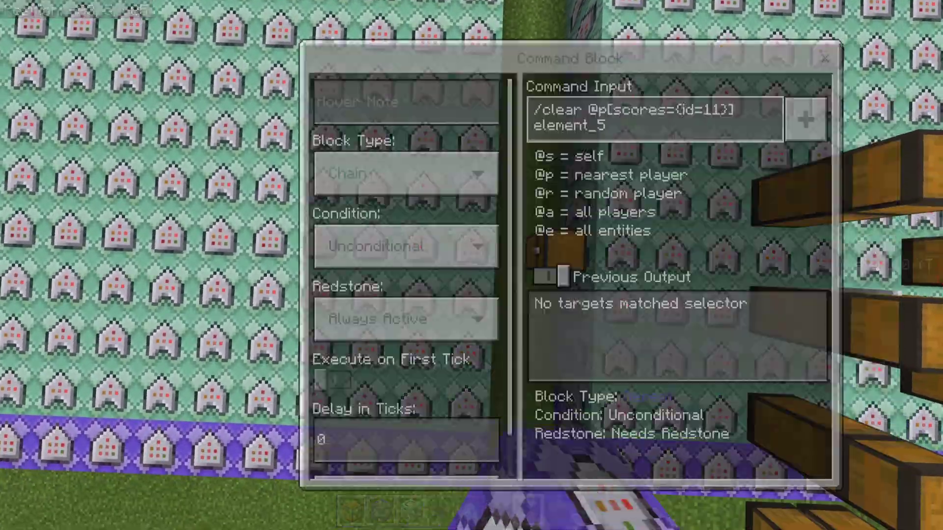
key("Escape")
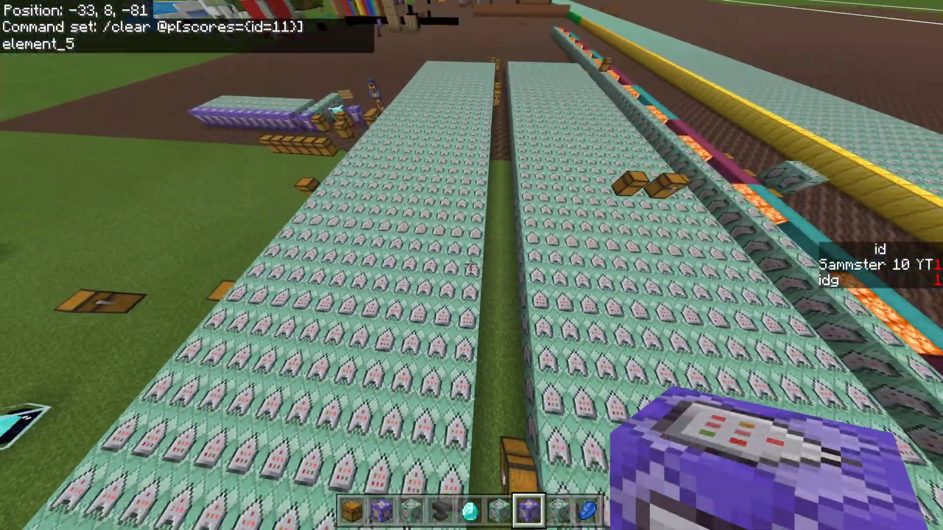
key("w")
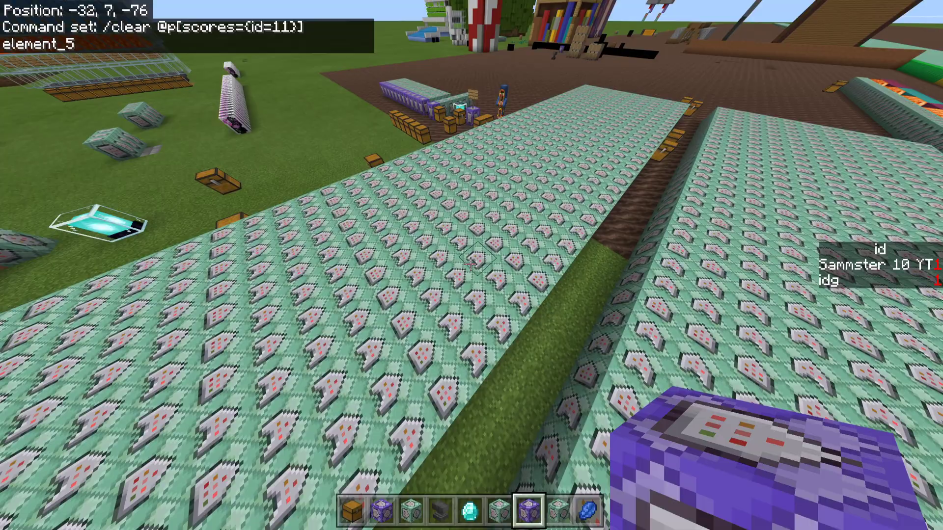
key("w")
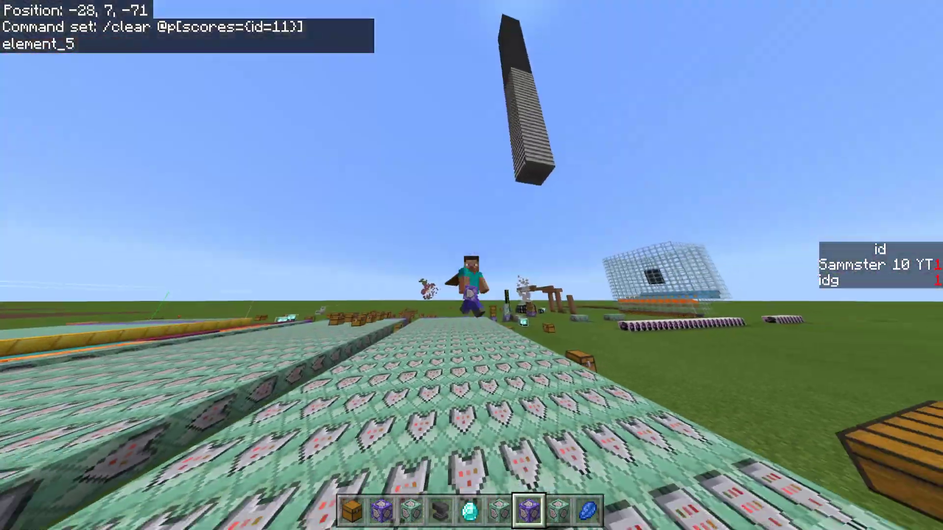
key("w")
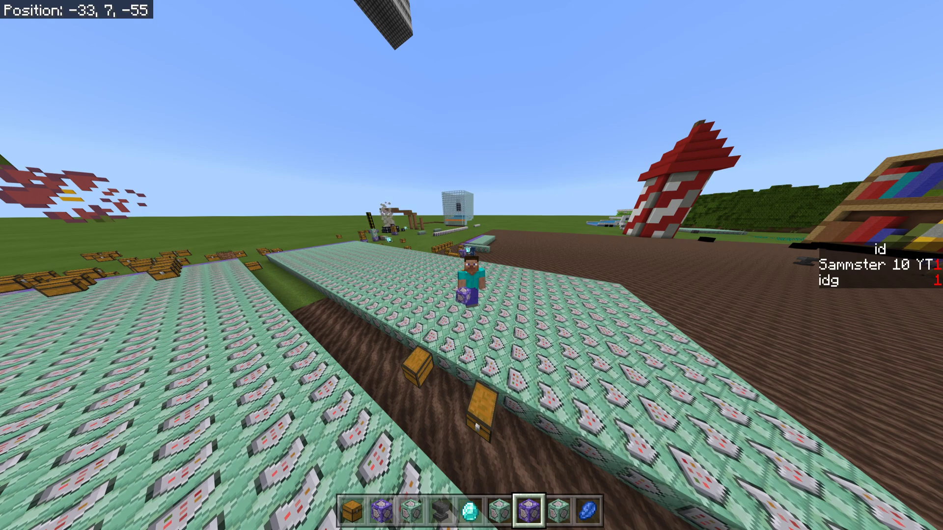
key("space")
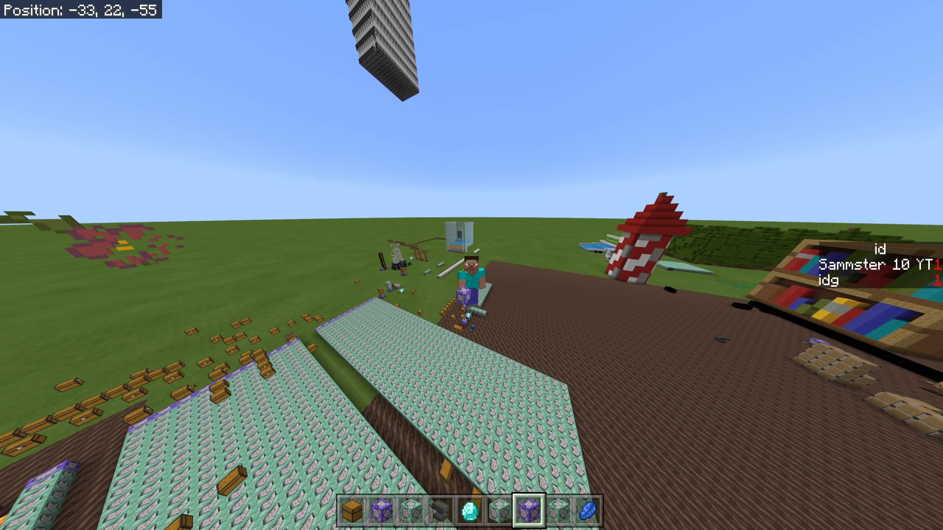
key("F5")
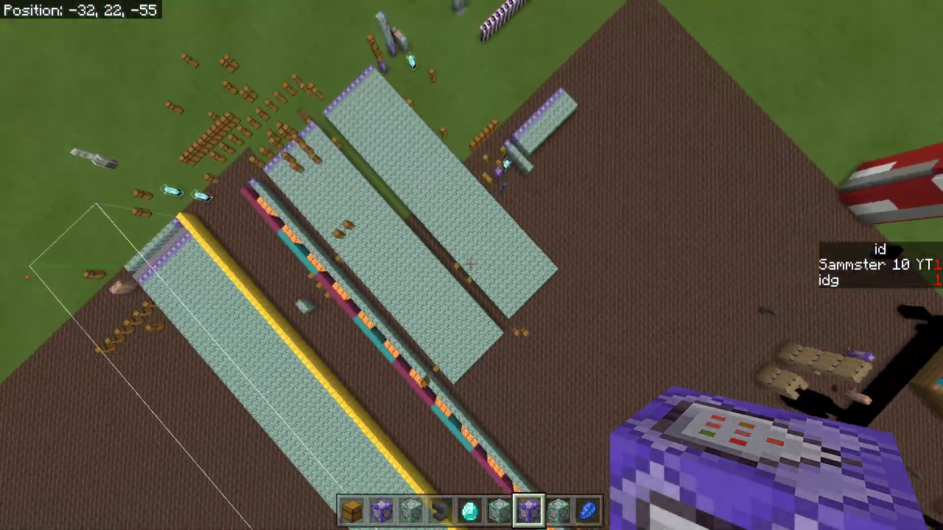
key("w")
key("space")
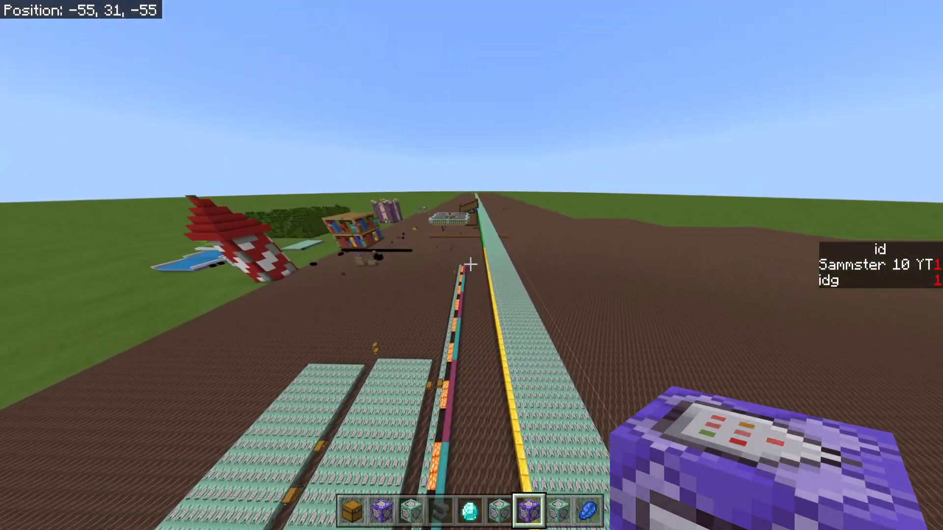
key("w")
key("space")
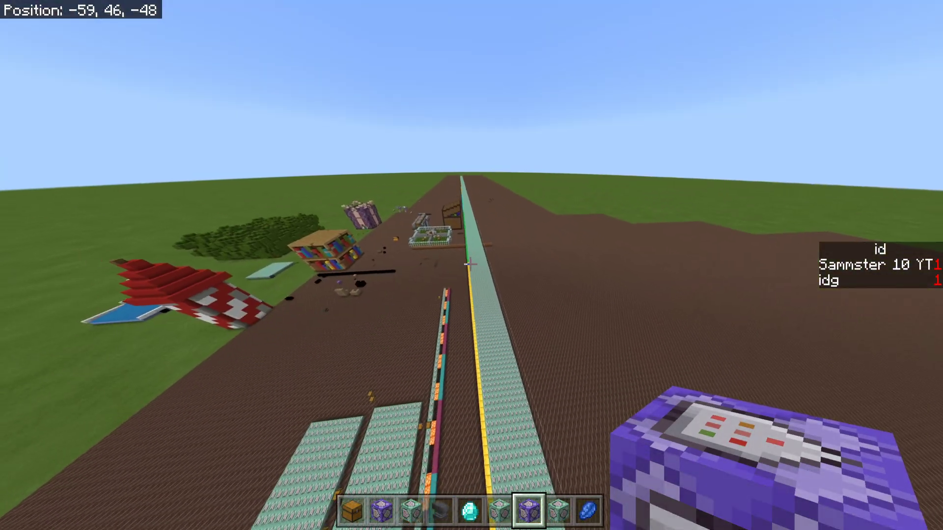
key("w")
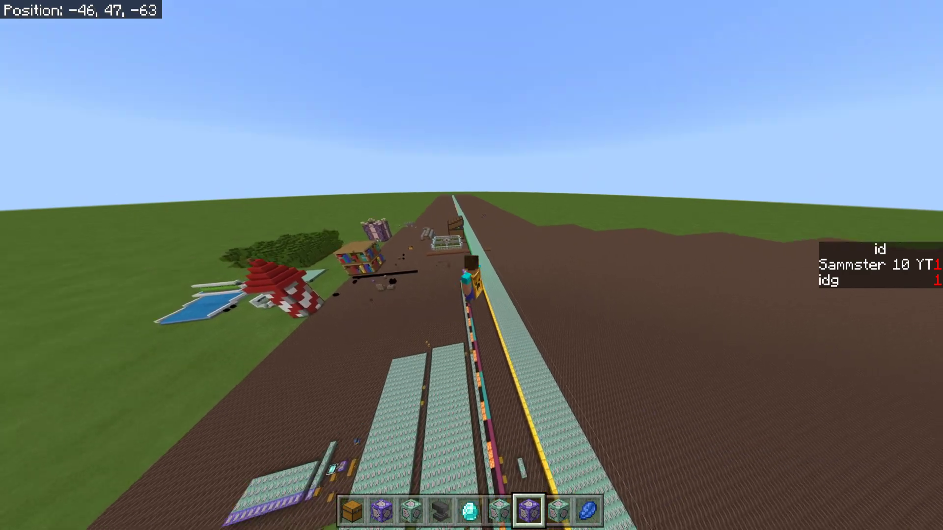
key("w")
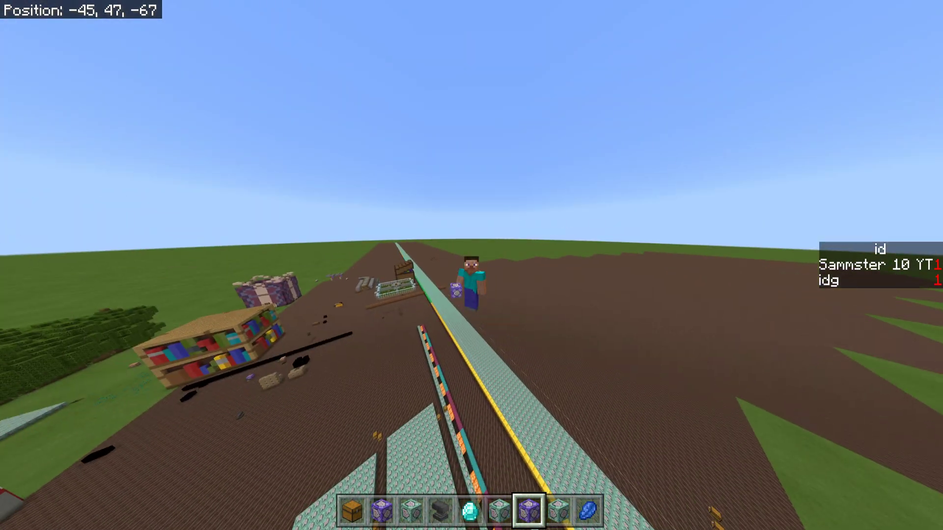